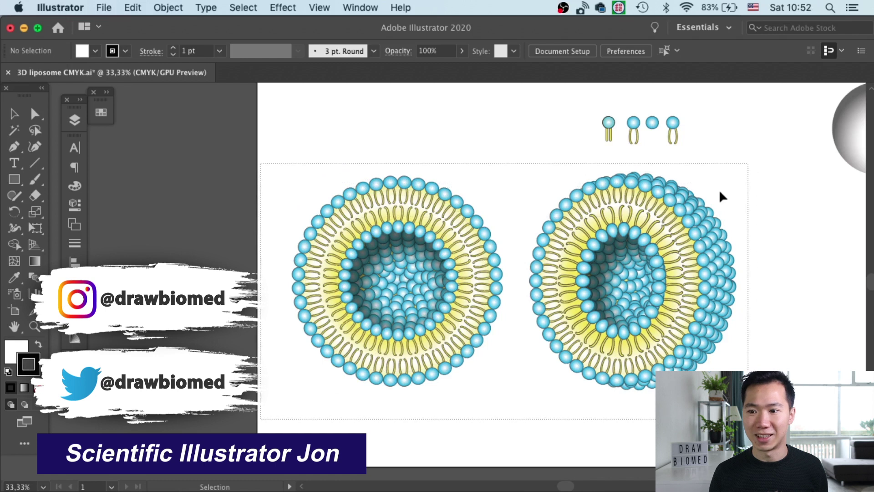
Move the two finished liposome illustrations off the artboard to free up the drawing area
{"action": "left_click_drag", "start_coordinate": [508, 282], "coordinate": [12, 282]}
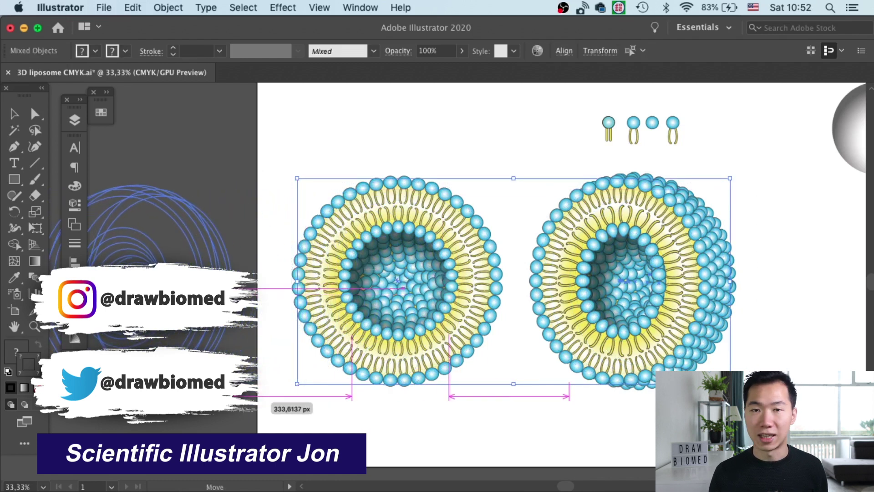
{"action": "left_click_drag", "start_coordinate": [364, 234], "coordinate": [385, 216]}
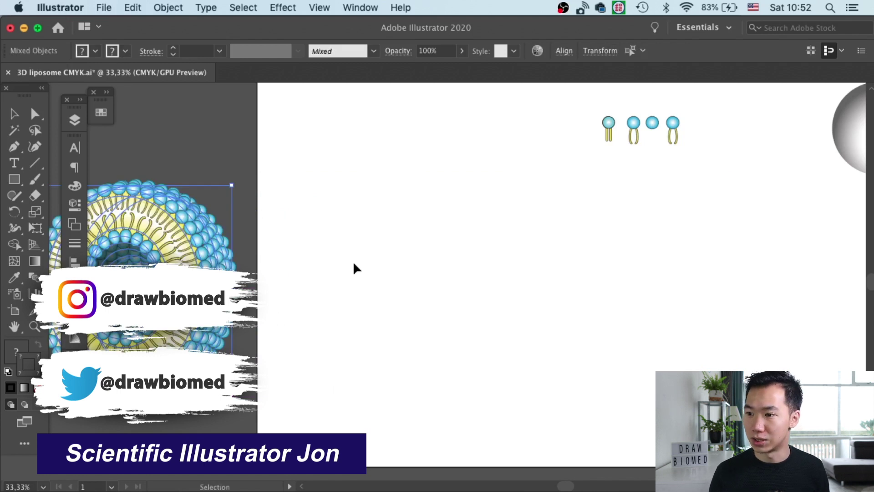
{"action": "left_click", "coordinate": [442, 248]}
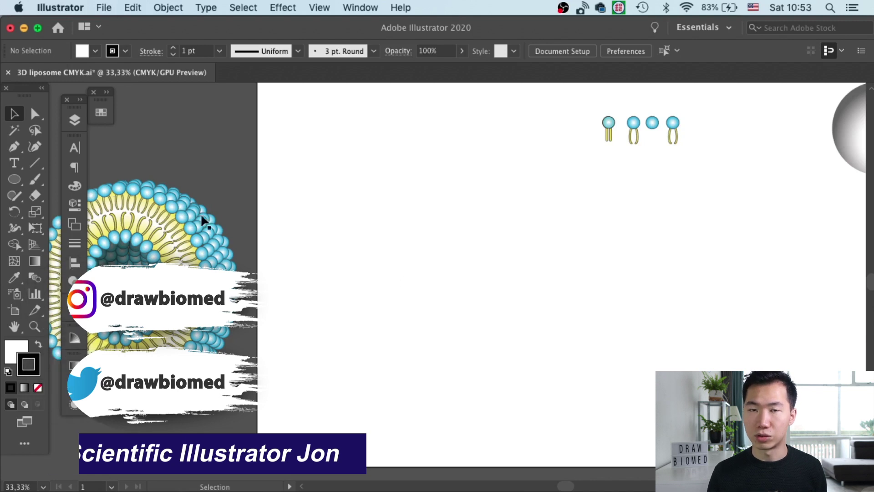
Draw a small circle with the Ellipse tool on the empty part of the artboard
{"action": "left_click", "coordinate": [18, 180]}
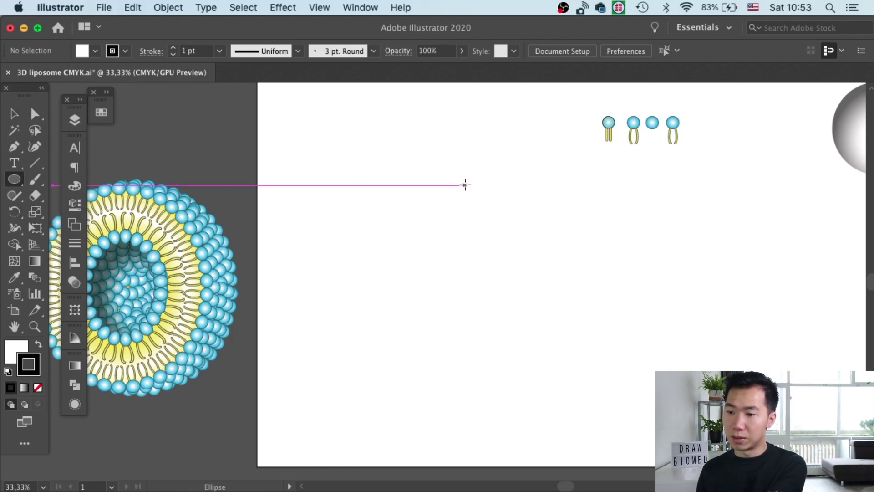
{"action": "left_click_drag", "start_coordinate": [462, 185], "coordinate": [479, 200]}
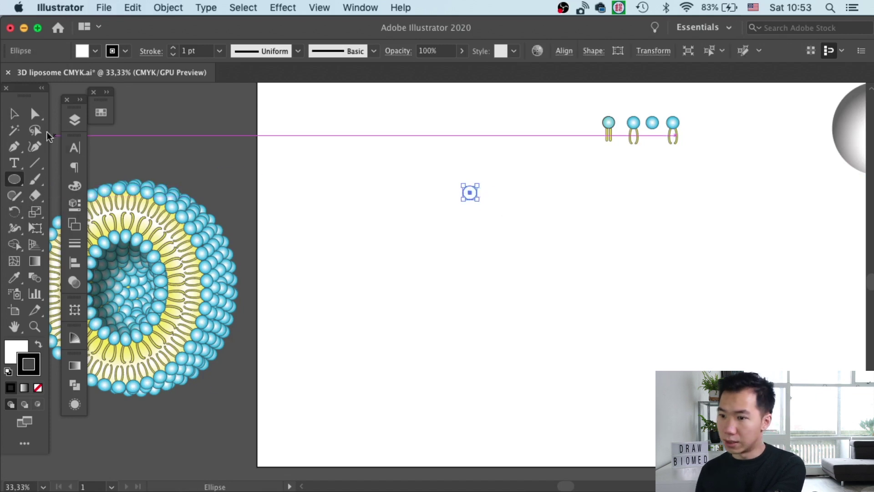
{"action": "left_click", "coordinate": [14, 113]}
{"action": "left_click", "coordinate": [559, 214]}
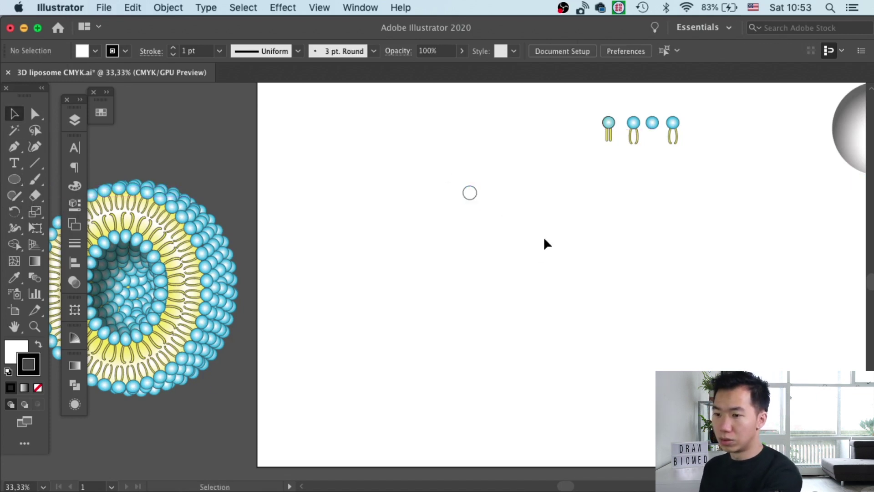
Reposition the small circle further left and slightly higher in the empty area
{"action": "key", "text": "super+equal"}
{"action": "key", "text": "super+equal"}
{"action": "left_click_drag", "start_coordinate": [573, 182], "coordinate": [489, 284]}
{"action": "scroll", "coordinate": [567, 259], "scroll_direction": "up", "scroll_amount": 5}
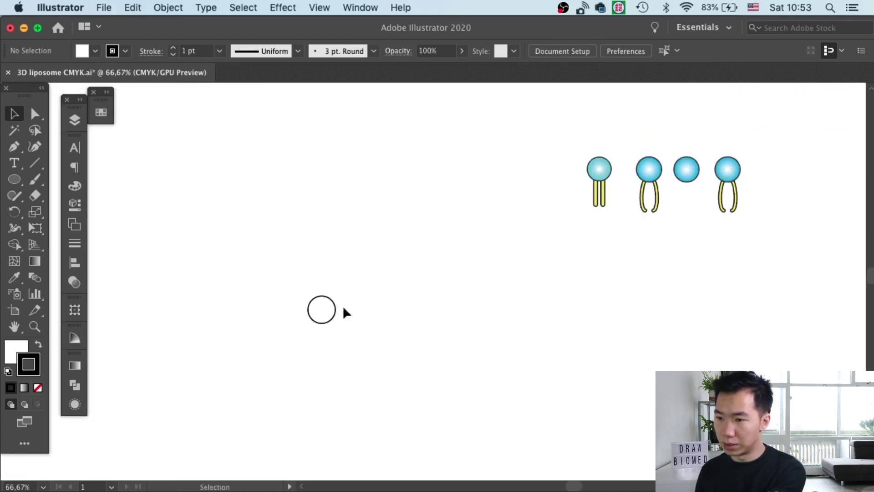
{"action": "left_click_drag", "start_coordinate": [335, 305], "coordinate": [243, 272]}
{"action": "left_click", "coordinate": [346, 256]}
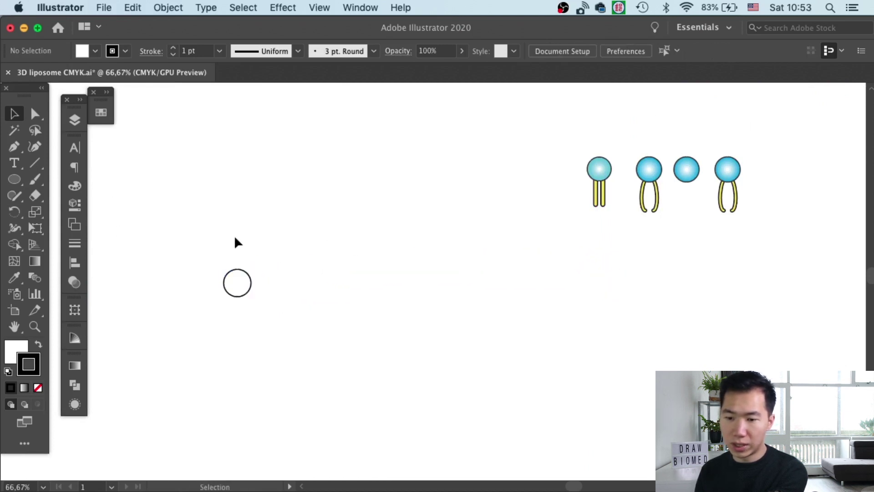
Apply a radial gradient fill to the small circle
{"action": "left_click", "coordinate": [241, 268]}
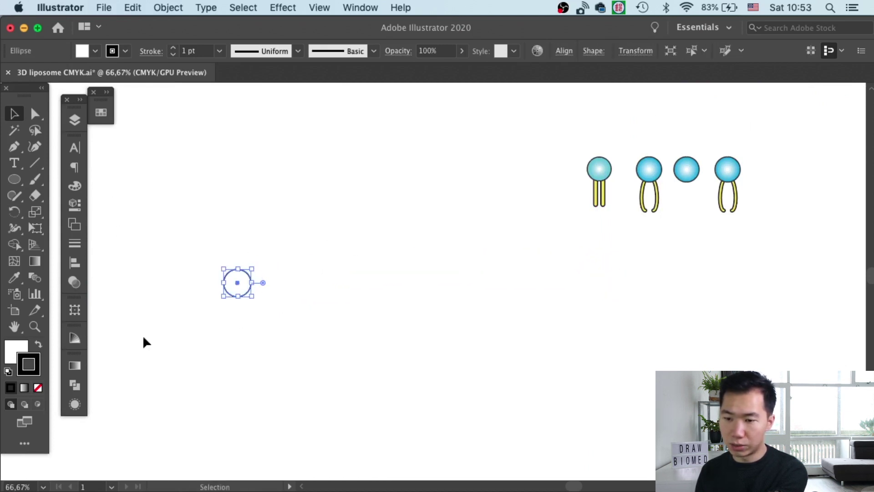
{"action": "left_click", "coordinate": [15, 356]}
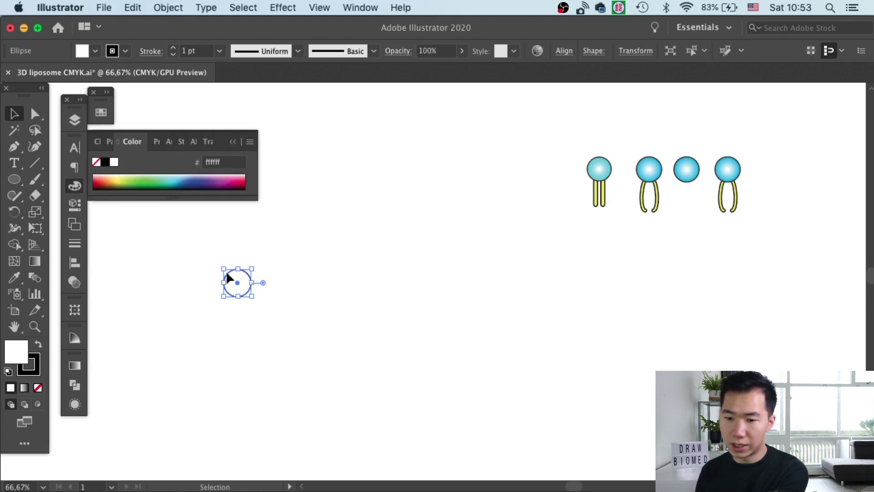
{"action": "left_click", "coordinate": [233, 141]}
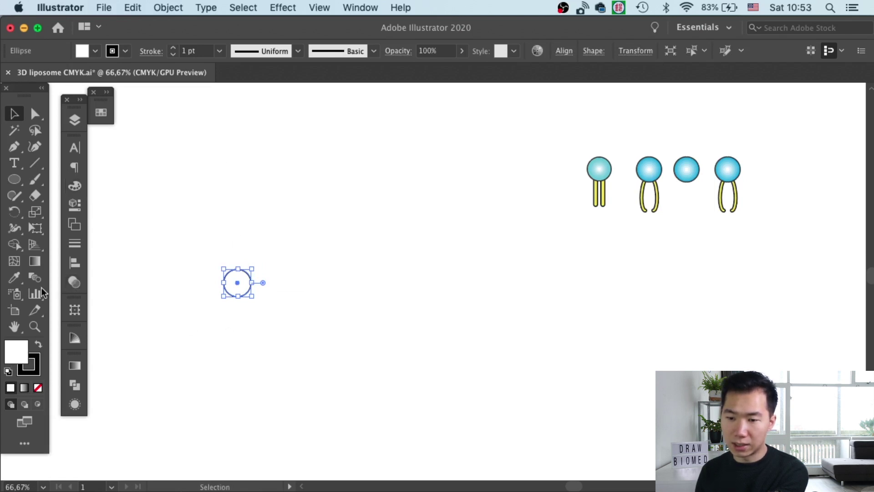
{"action": "double_click", "coordinate": [36, 262]}
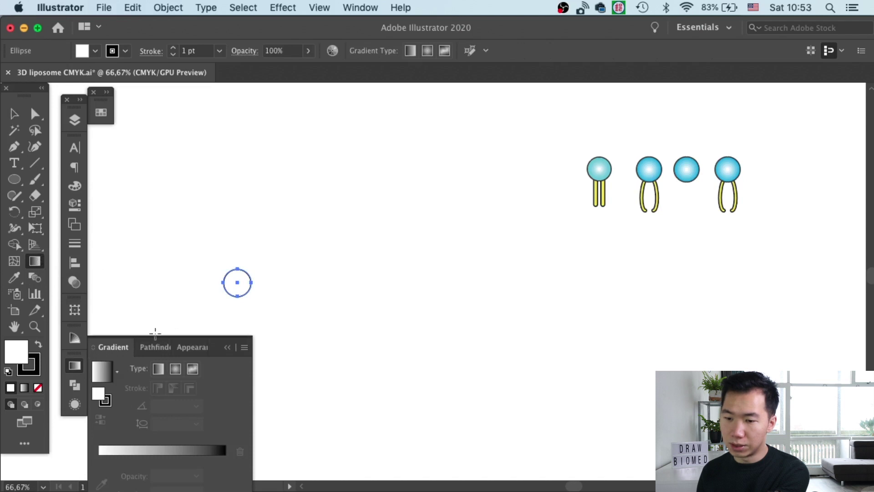
{"action": "left_click", "coordinate": [176, 371]}
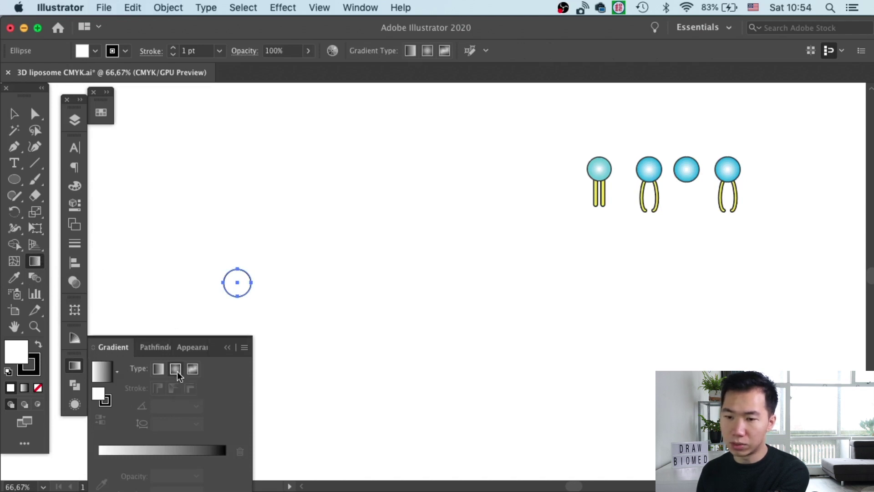
Recolor the gradient's black end stop with the light blue swatch
{"action": "left_click", "coordinate": [101, 112]}
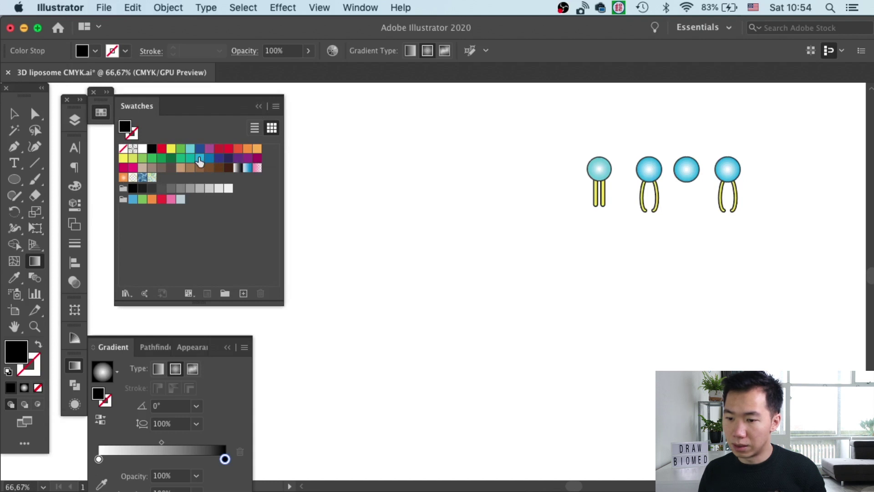
{"action": "left_click", "coordinate": [199, 158]}
{"action": "left_click_drag", "start_coordinate": [237, 419], "coordinate": [230, 458]}
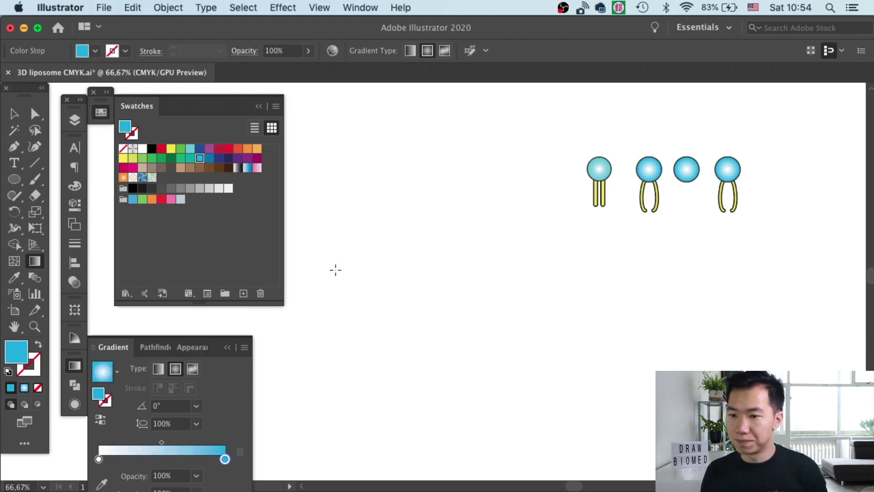
Move the blue gradient circle out from between the panels to the middle of the empty area
{"action": "left_click", "coordinate": [14, 113]}
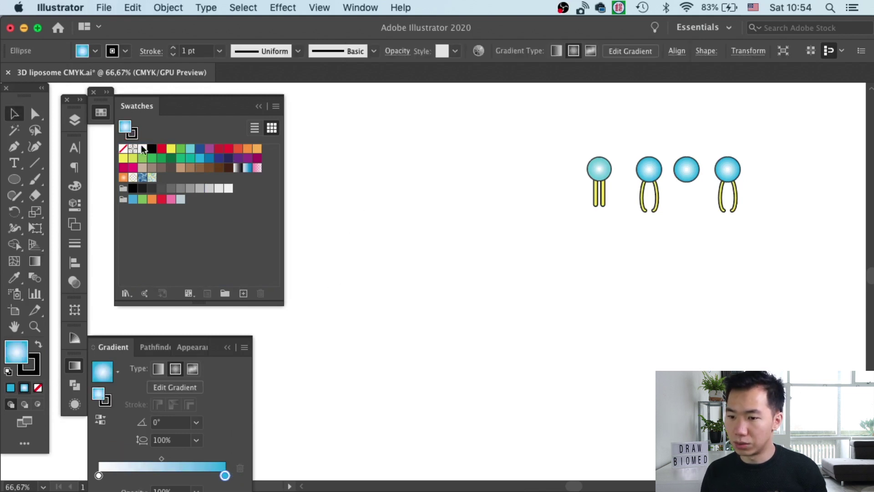
{"action": "left_click", "coordinate": [259, 106]}
{"action": "left_click_drag", "start_coordinate": [238, 278], "coordinate": [371, 248]}
{"action": "left_click", "coordinate": [419, 223]}
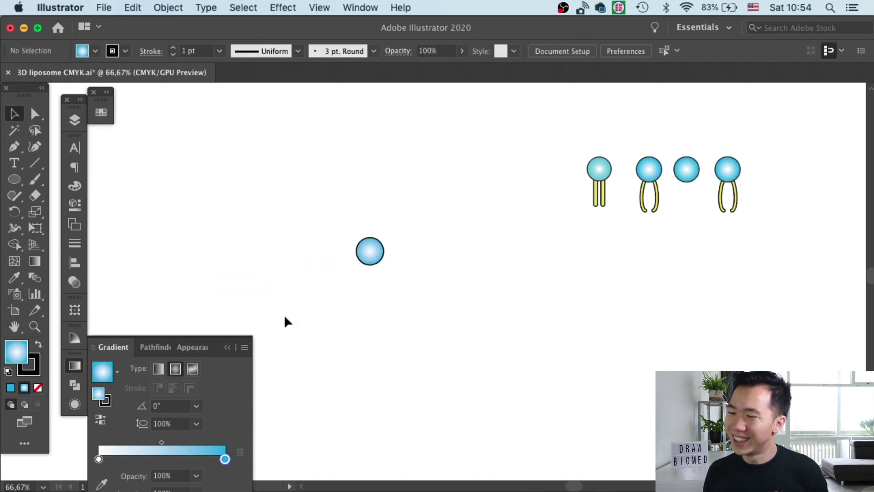
Set the blue circle's stroke color to the dark grey swatch R=51 G=51 B=51
{"action": "left_click", "coordinate": [365, 261]}
{"action": "key", "text": "x"}
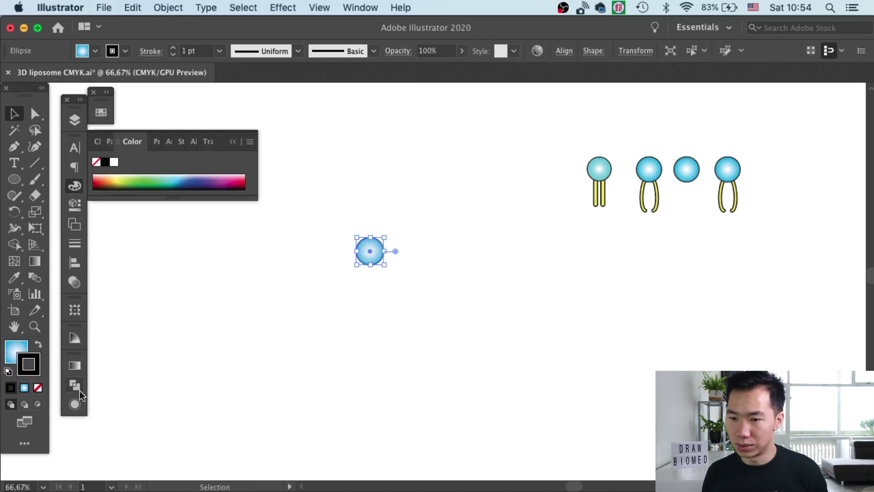
{"action": "left_click", "coordinate": [101, 112]}
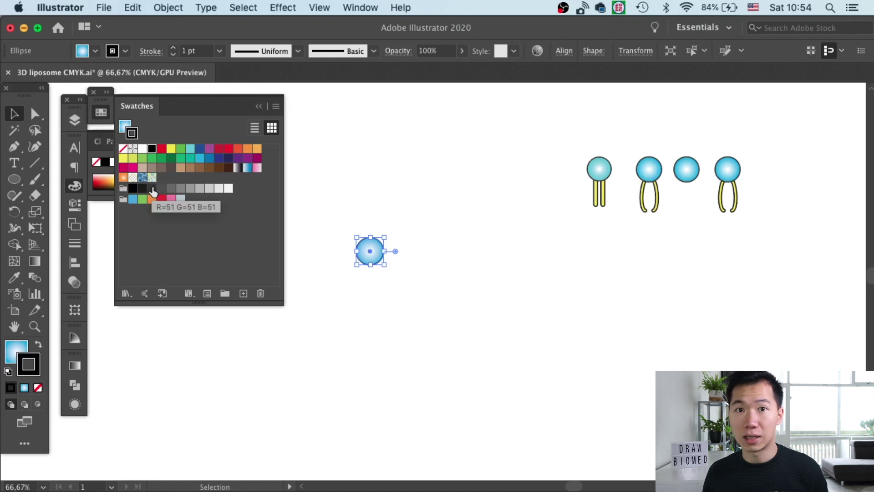
{"action": "left_click", "coordinate": [155, 190]}
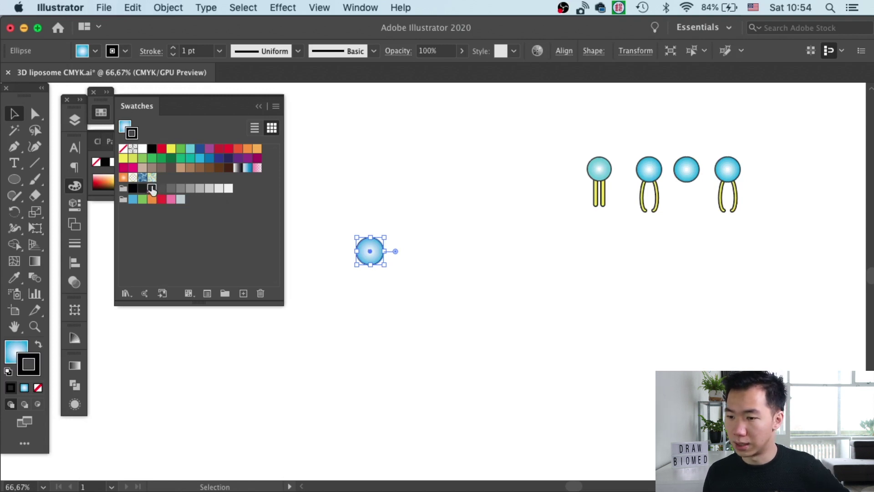
{"action": "left_click", "coordinate": [420, 248]}
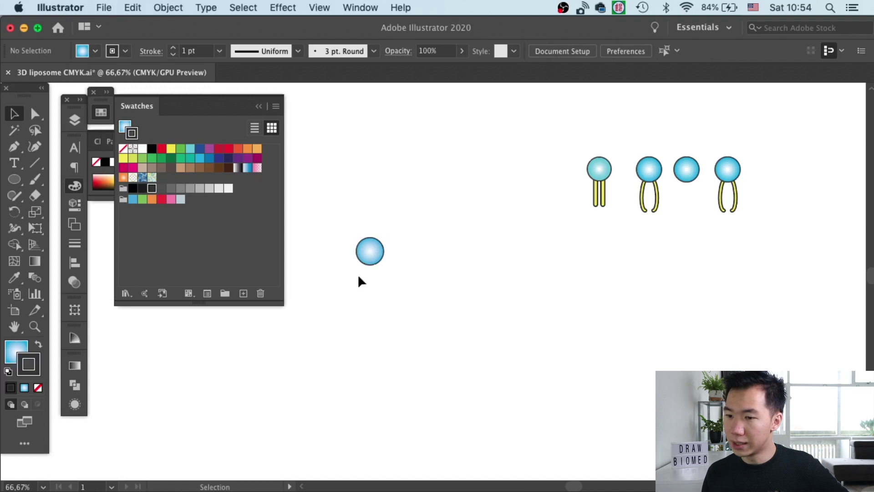
Move the blue circle horizontally to sit below the leftmost sample lipid
{"action": "left_click", "coordinate": [368, 252]}
{"action": "left_click", "coordinate": [471, 248]}
{"action": "left_click_drag", "start_coordinate": [381, 253], "coordinate": [594, 253]}
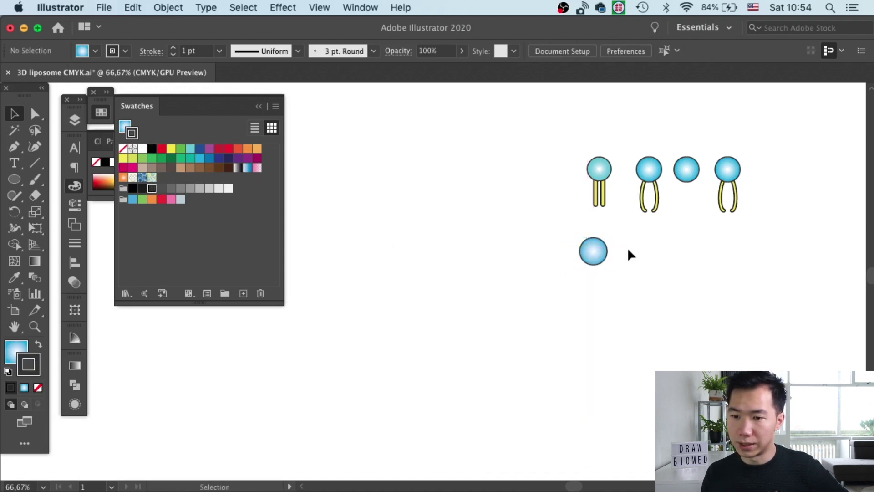
{"action": "left_click", "coordinate": [259, 106]}
Draw a tall, narrow ellipse in the empty area beside the blue circle
{"action": "left_click", "coordinate": [15, 178]}
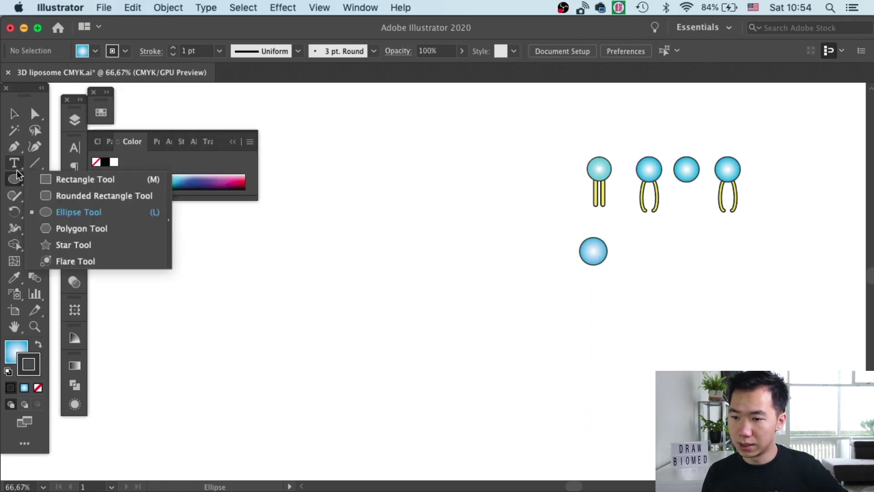
{"action": "left_click", "coordinate": [77, 212]}
{"action": "left_click_drag", "start_coordinate": [396, 260], "coordinate": [437, 354]}
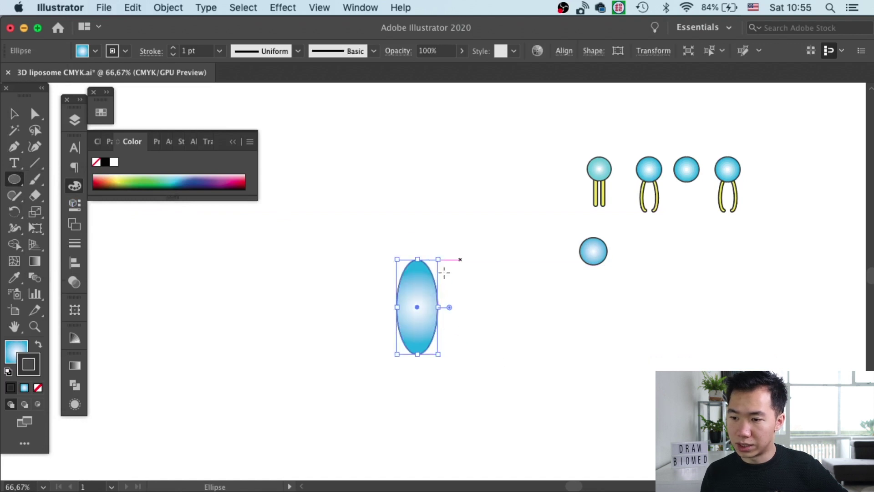
{"action": "left_click", "coordinate": [14, 114]}
{"action": "left_click", "coordinate": [445, 251]}
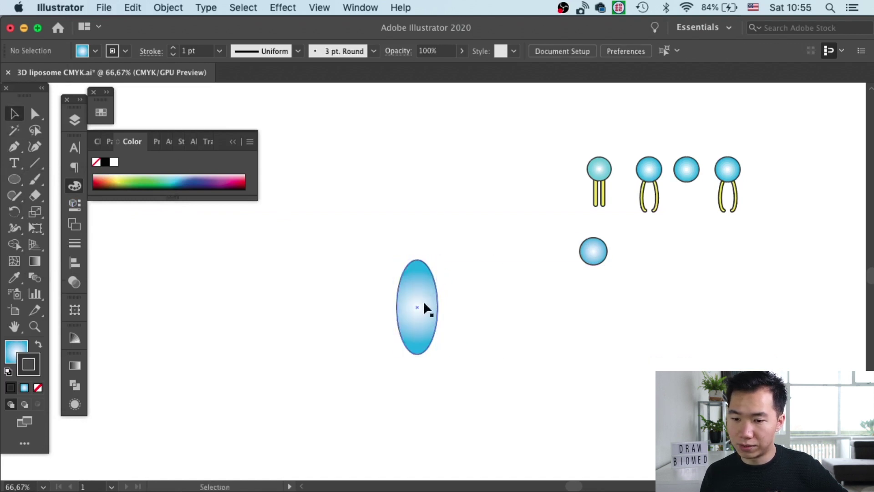
Remove the tall ellipse's fill, keeping only its outline
{"action": "left_click", "coordinate": [432, 296]}
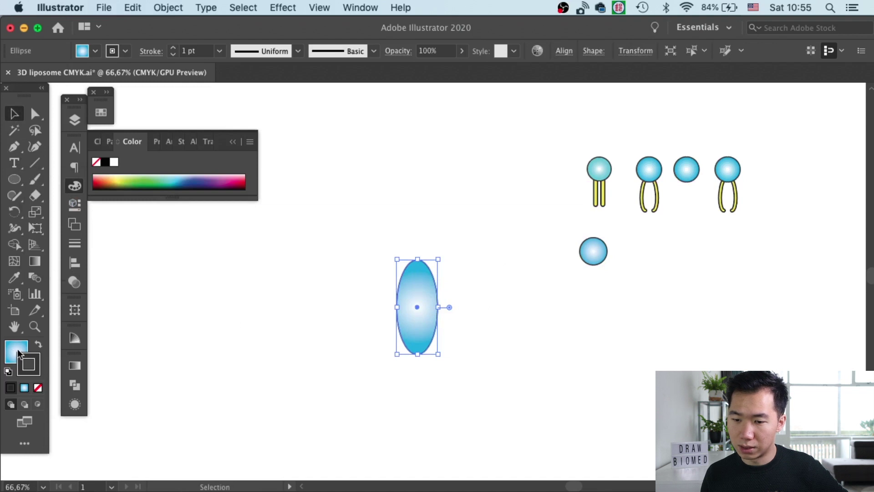
{"action": "left_click", "coordinate": [39, 387]}
{"action": "left_click", "coordinate": [39, 364]}
{"action": "left_click", "coordinate": [343, 300]}
Cut the ellipse at its top and bottom anchor points and shift the right half outward to leave a gap
{"action": "left_click", "coordinate": [434, 278]}
{"action": "left_click", "coordinate": [35, 113]}
{"action": "left_click_drag", "start_coordinate": [411, 226], "coordinate": [426, 380]}
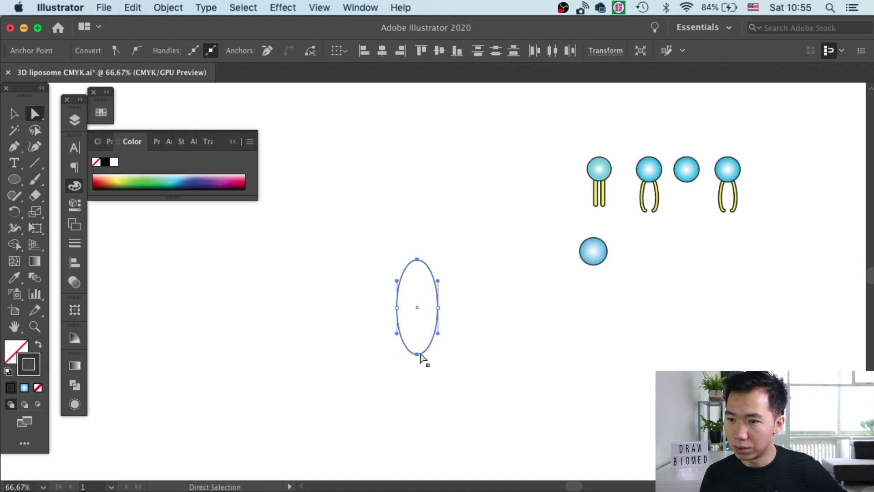
{"action": "left_click", "coordinate": [308, 51]}
{"action": "left_click", "coordinate": [475, 240]}
{"action": "key", "text": "v"}
{"action": "left_click_drag", "start_coordinate": [438, 278], "coordinate": [455, 280]}
{"action": "left_click", "coordinate": [375, 357]}
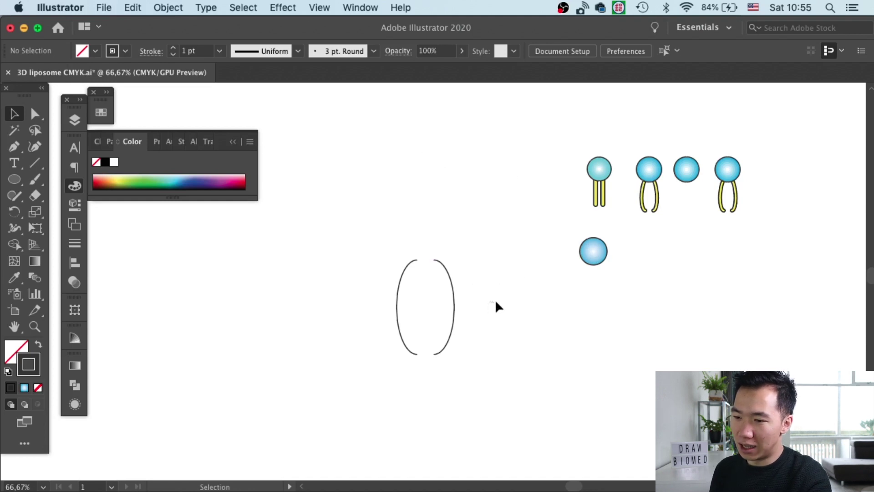
Set the stroke weight of both curved halves to 4 pt
{"action": "left_click", "coordinate": [451, 273]}
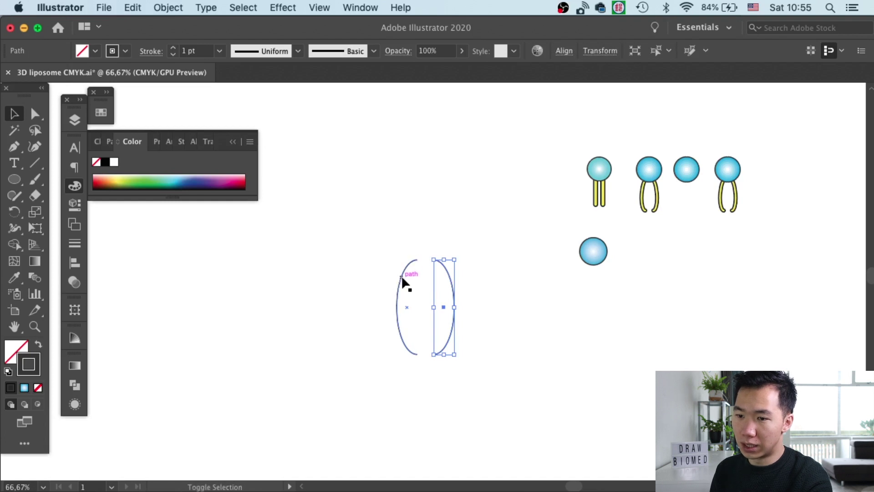
{"action": "left_click", "coordinate": [402, 279], "text": "shift"}
{"action": "left_click", "coordinate": [219, 50]}
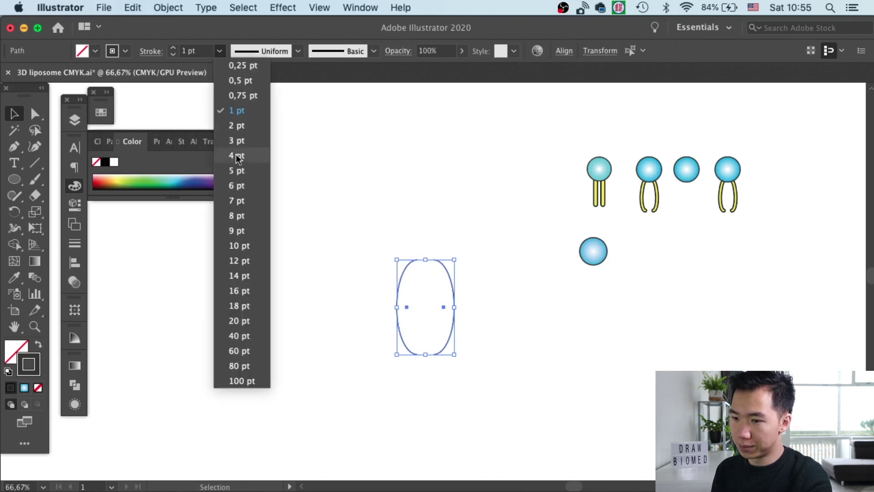
{"action": "left_click", "coordinate": [234, 156]}
{"action": "left_click", "coordinate": [462, 294]}
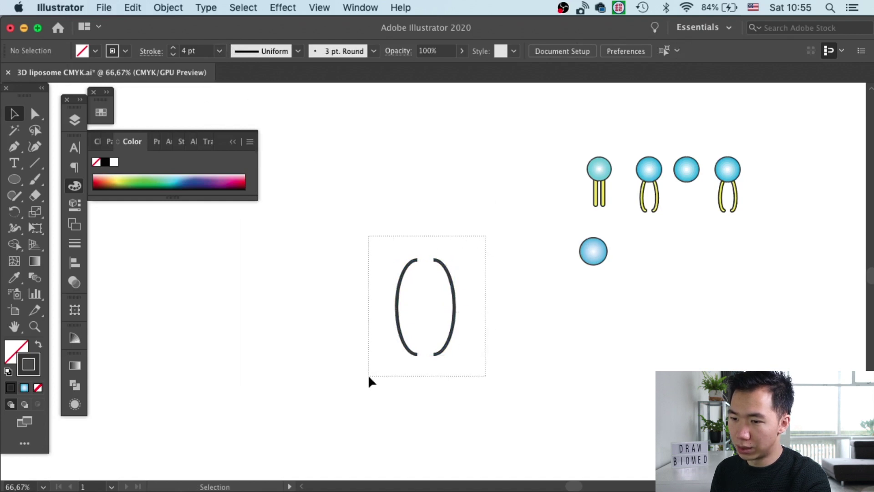
Scale both curved halves down to about half size and place them over the blue circle's lower part as tails
{"action": "left_click_drag", "start_coordinate": [369, 376], "coordinate": [369, 376]}
{"action": "left_click_drag", "start_coordinate": [455, 355], "coordinate": [426, 306]}
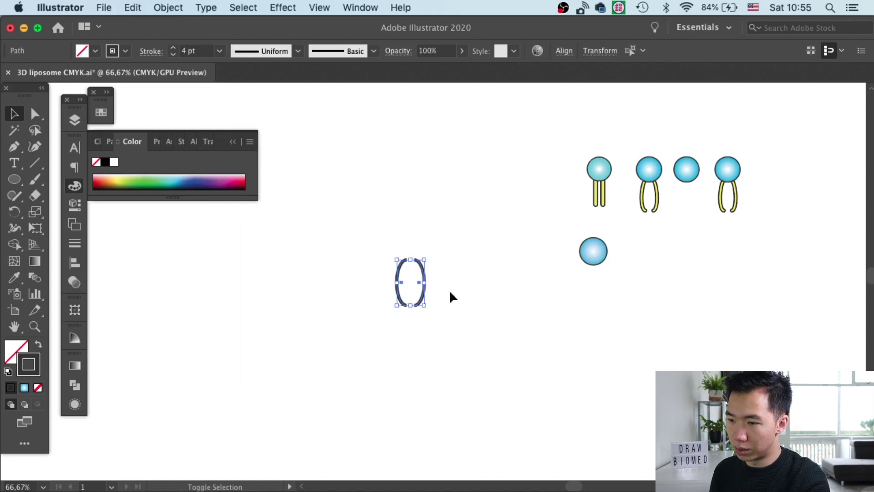
{"action": "left_click_drag", "start_coordinate": [420, 263], "coordinate": [604, 258]}
{"action": "left_click", "coordinate": [629, 257]}
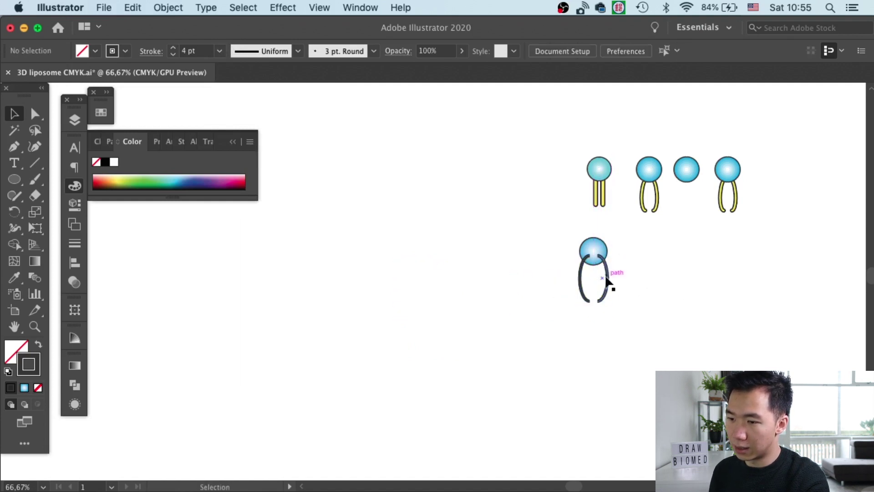
Bring the two curved tails closer together and center the pair under the blue circle
{"action": "left_click_drag", "start_coordinate": [565, 306], "coordinate": [564, 306]}
{"action": "left_click_drag", "start_coordinate": [611, 280], "coordinate": [597, 280]}
{"action": "left_click", "coordinate": [619, 293]}
{"action": "left_click_drag", "start_coordinate": [556, 302], "coordinate": [556, 301]}
{"action": "mouse_move", "coordinate": [598, 277]}
{"action": "left_mouse_down"}
{"action": "mouse_move", "coordinate": [570, 302]}
{"action": "mouse_move", "coordinate": [605, 285]}
{"action": "left_mouse_up"}
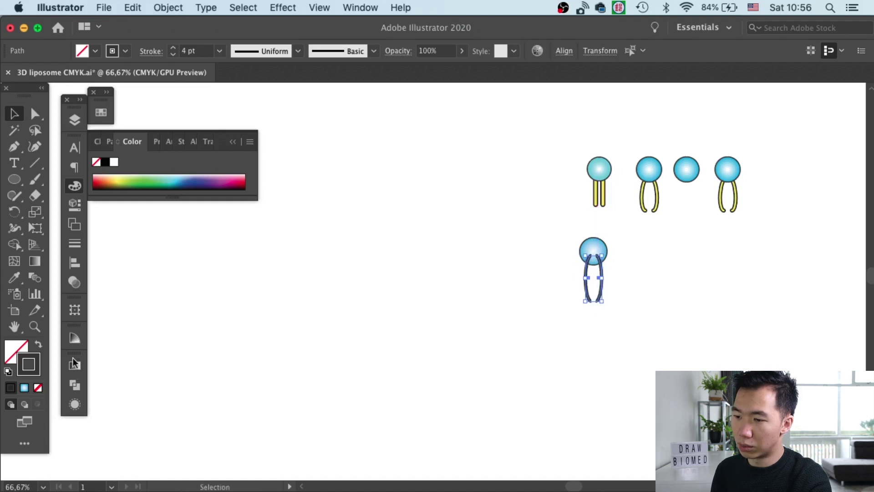
{"action": "left_click", "coordinate": [560, 329]}
{"action": "left_click_drag", "start_coordinate": [561, 329], "coordinate": [587, 298]}
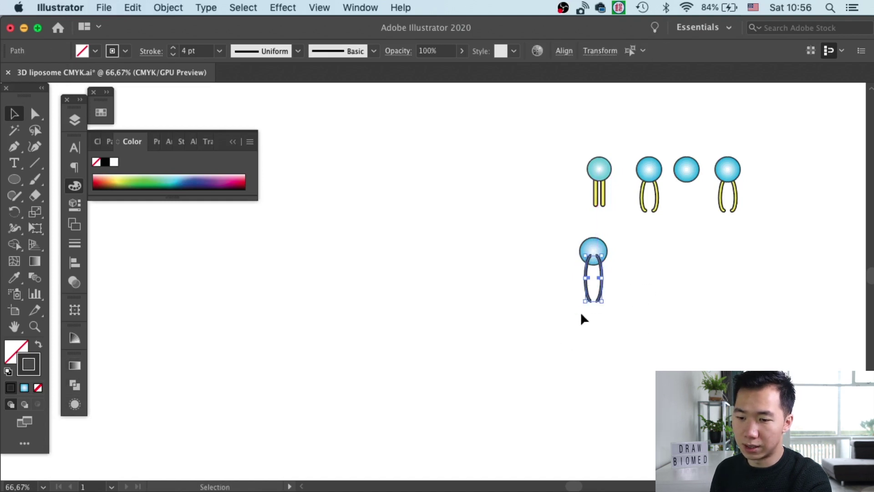
Give the strokes of both curved tails round caps
{"action": "left_click", "coordinate": [75, 403]}
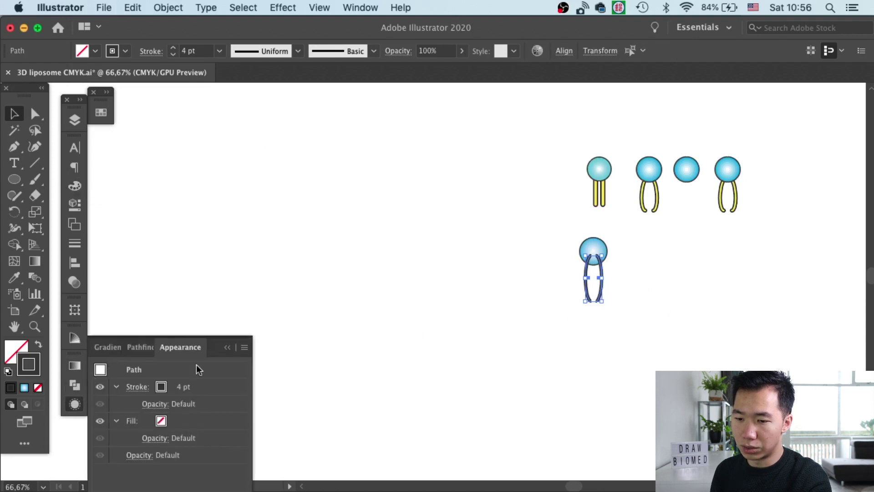
{"action": "left_click", "coordinate": [136, 387]}
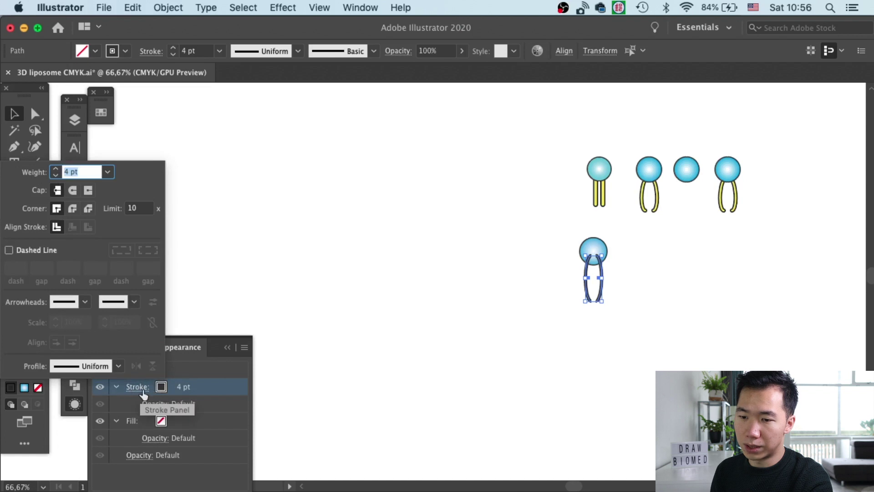
{"action": "left_click", "coordinate": [73, 191]}
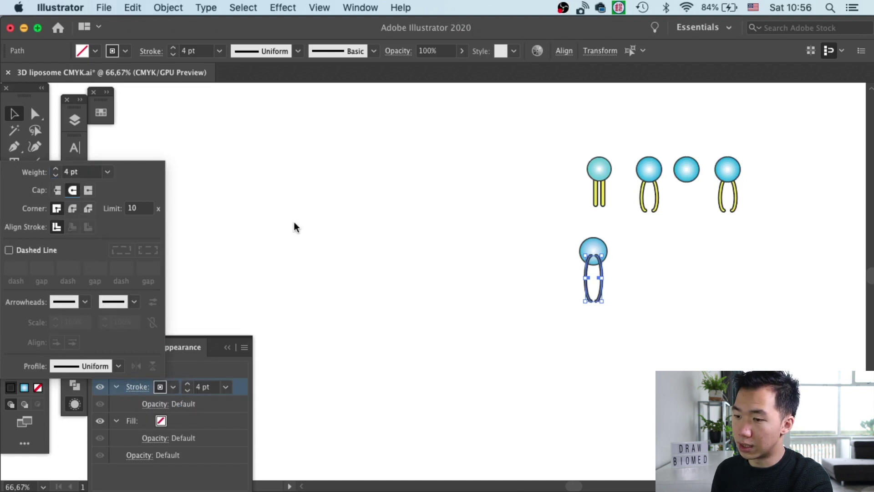
{"action": "left_click", "coordinate": [601, 328]}
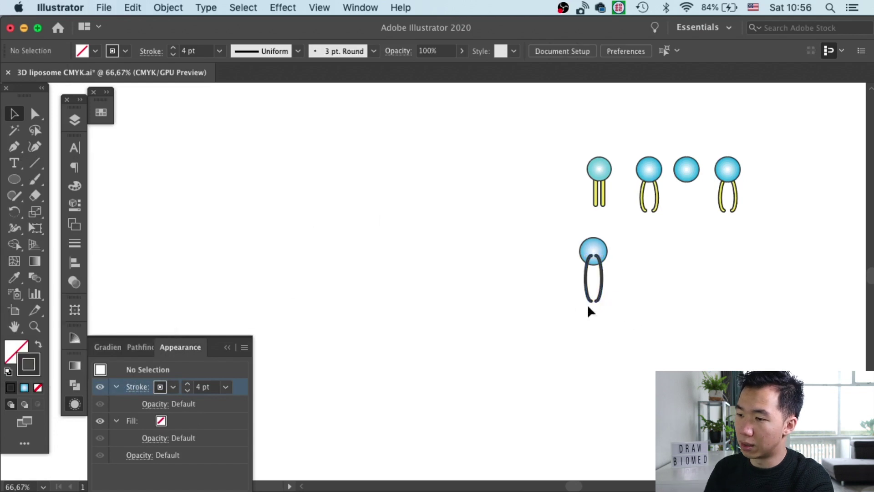
Expand both curved tails into outlined shapes, converting only the stroke and not the fill
{"action": "key", "text": "super+equal"}
{"action": "key", "text": "super+equal"}
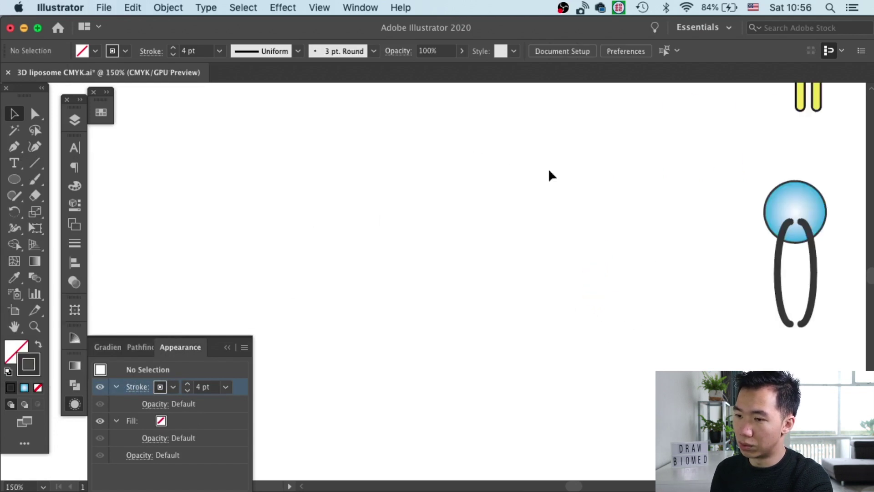
{"action": "left_click_drag", "start_coordinate": [669, 271], "coordinate": [353, 348]}
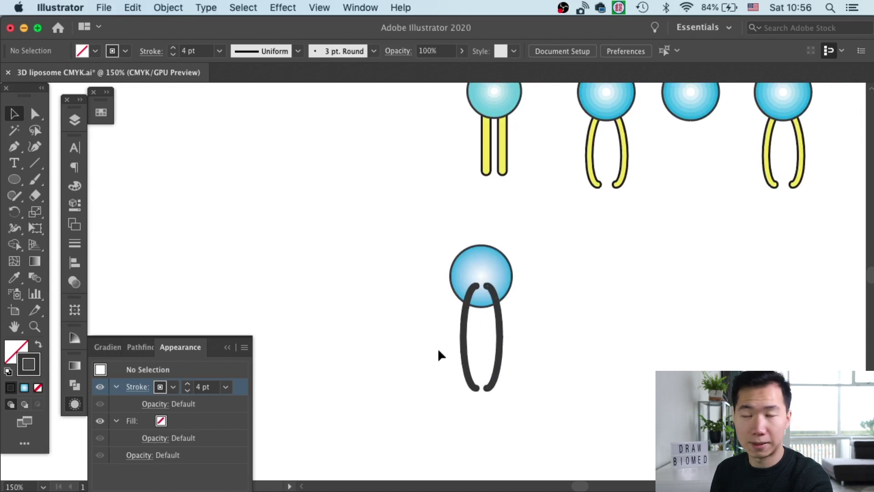
{"action": "left_click", "coordinate": [463, 359]}
{"action": "left_click", "coordinate": [503, 347], "text": "shift"}
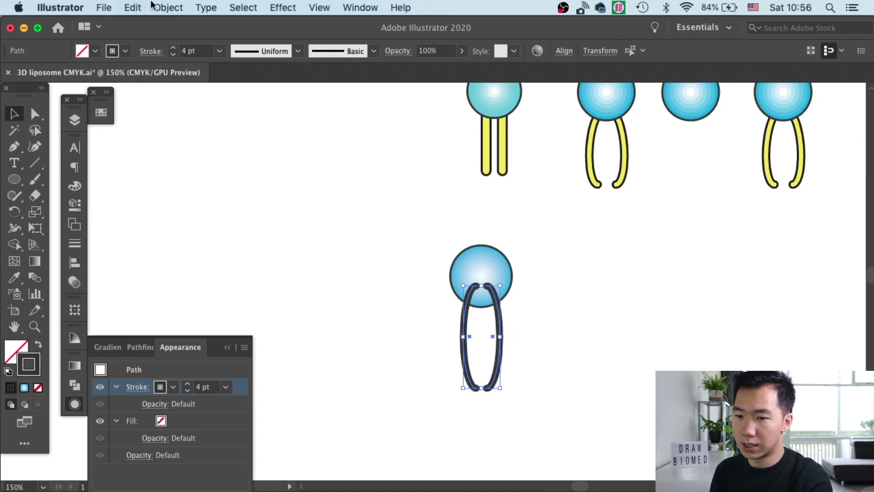
{"action": "left_click", "coordinate": [167, 7]}
{"action": "left_click", "coordinate": [182, 157]}
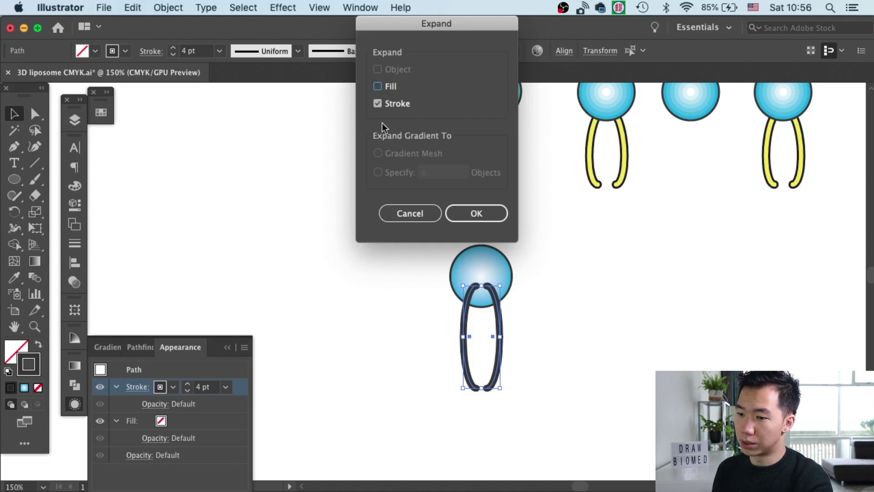
{"action": "key", "text": "Return"}
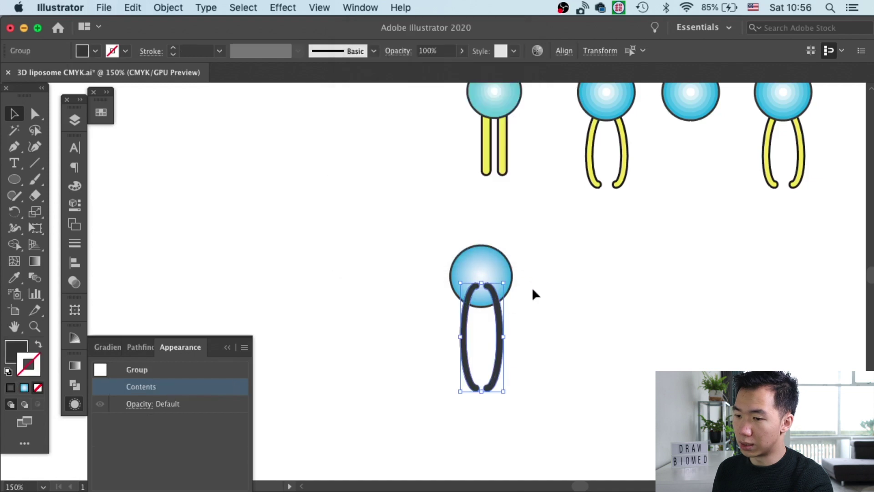
{"action": "left_click", "coordinate": [528, 354]}
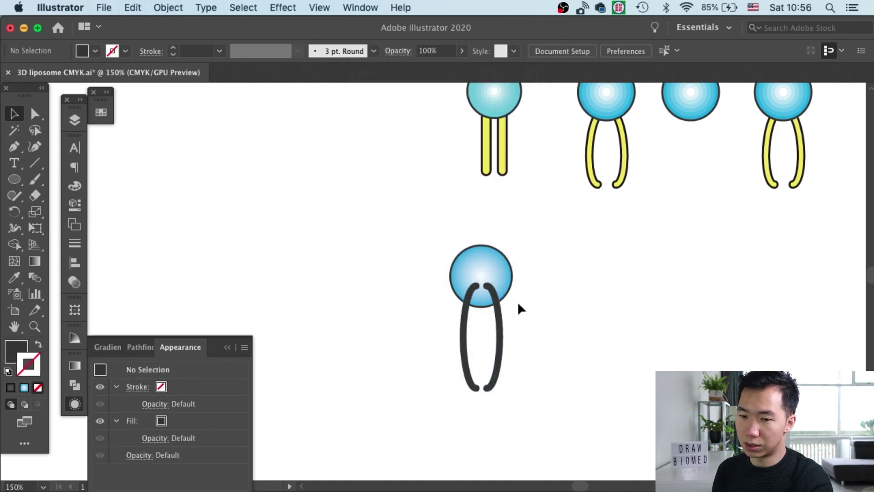
Swap the right tail's fill and stroke for a dark 1 pt outline, and fill the tail with the light yellow swatch
{"action": "left_click", "coordinate": [500, 339]}
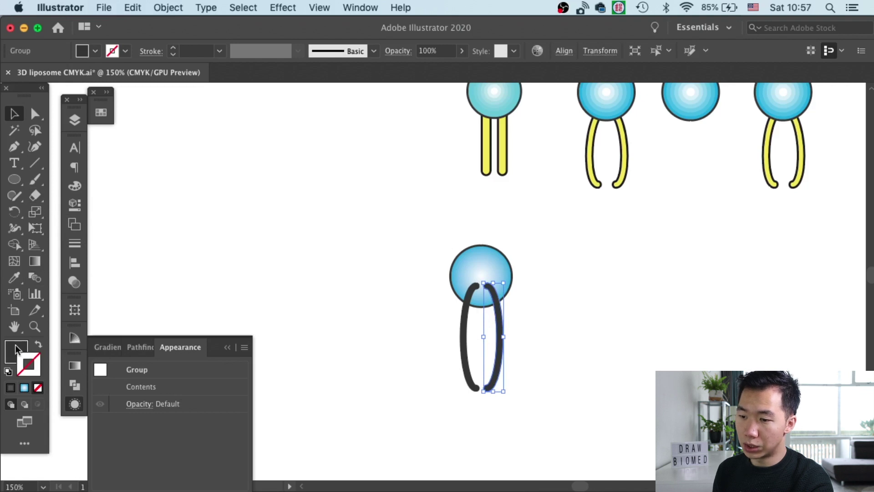
{"action": "left_click", "coordinate": [38, 345]}
{"action": "left_click", "coordinate": [529, 356]}
{"action": "left_click", "coordinate": [502, 347]}
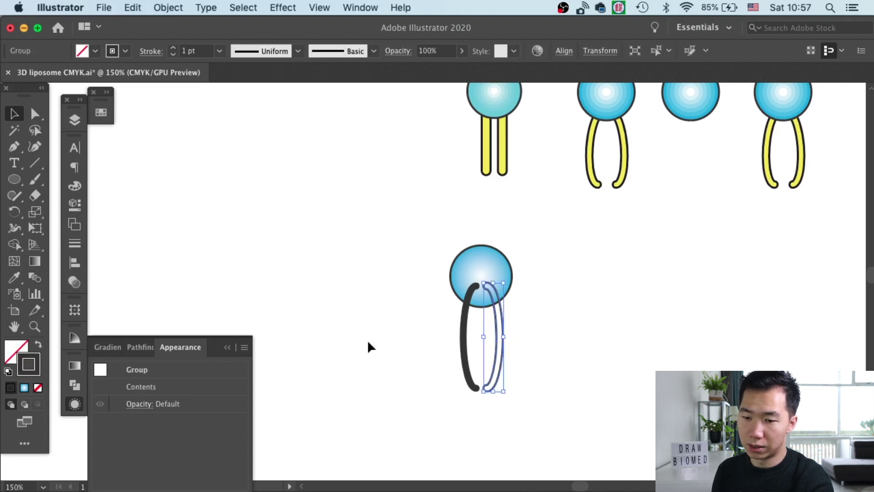
{"action": "left_click", "coordinate": [16, 350]}
{"action": "left_click", "coordinate": [102, 114]}
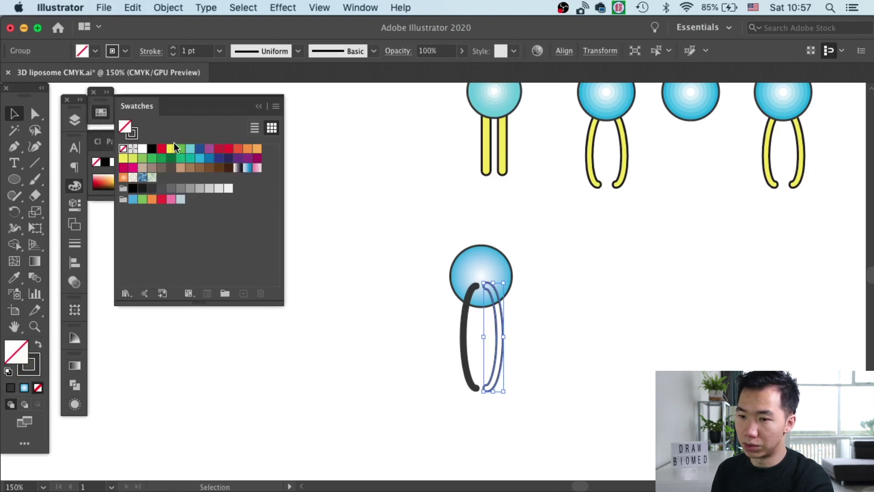
{"action": "left_click", "coordinate": [123, 159]}
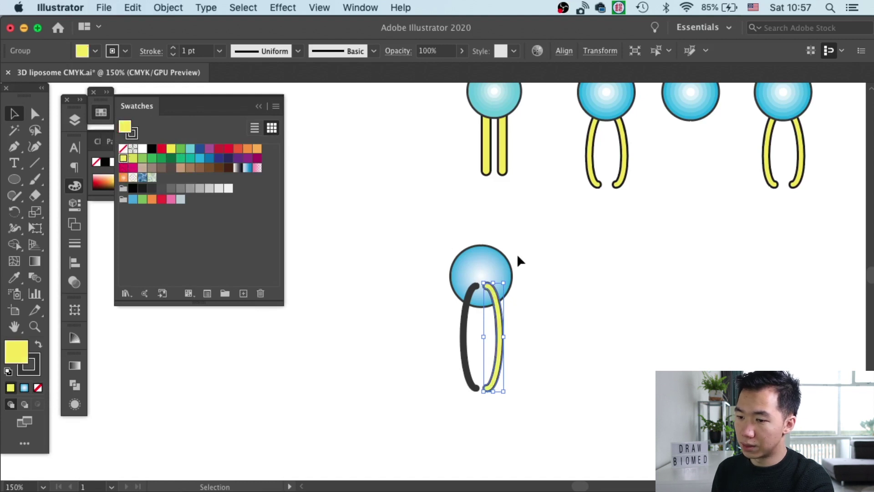
{"action": "left_click", "coordinate": [519, 319]}
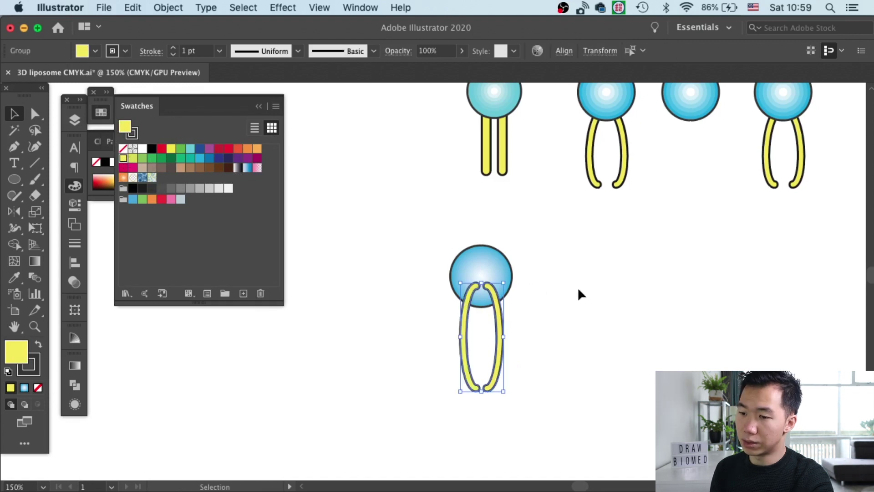
Rotate the right tail slightly so its lower end swings outward, and delete the left tail
{"action": "left_click", "coordinate": [501, 321]}
{"action": "left_click_drag", "start_coordinate": [508, 279], "coordinate": [502, 276]}
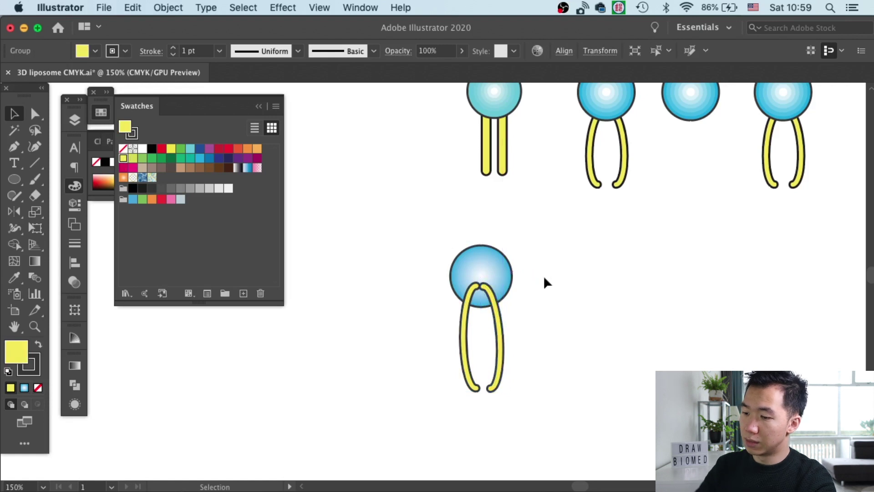
{"action": "left_click", "coordinate": [544, 279]}
{"action": "left_click", "coordinate": [469, 335]}
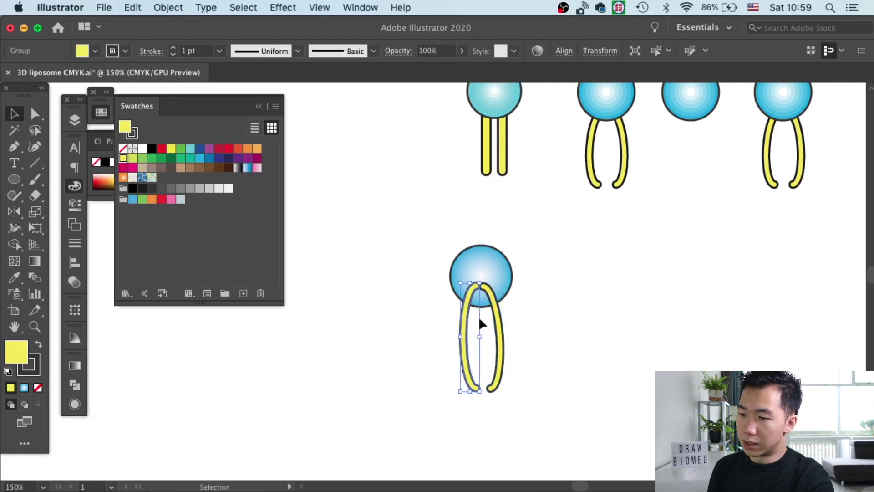
{"action": "key", "text": "Delete"}
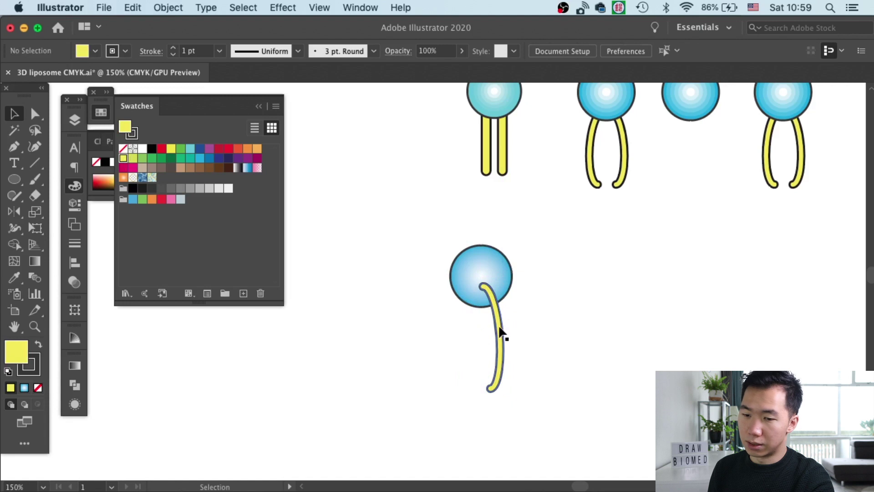
Make a copy of the remaining tail reflected across the vertical axis and move it to the left side of the blue head
{"action": "left_click", "coordinate": [503, 332]}
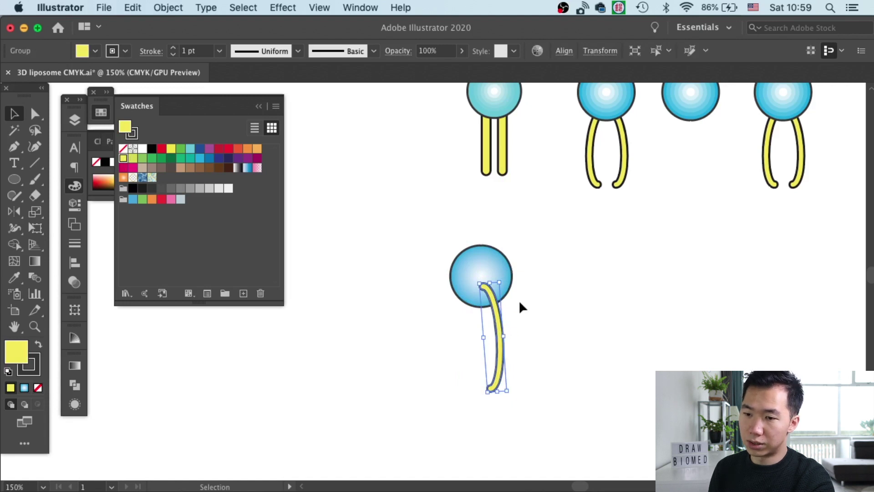
{"action": "double_click", "coordinate": [22, 213]}
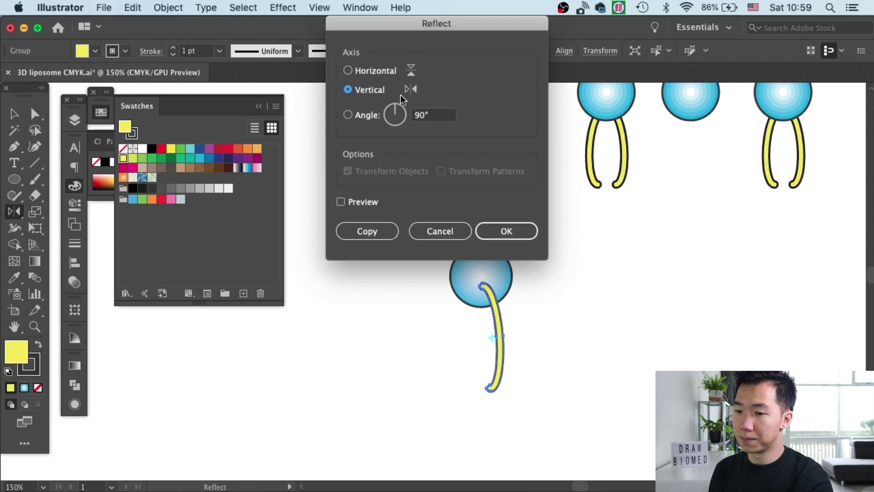
{"action": "left_click", "coordinate": [368, 231]}
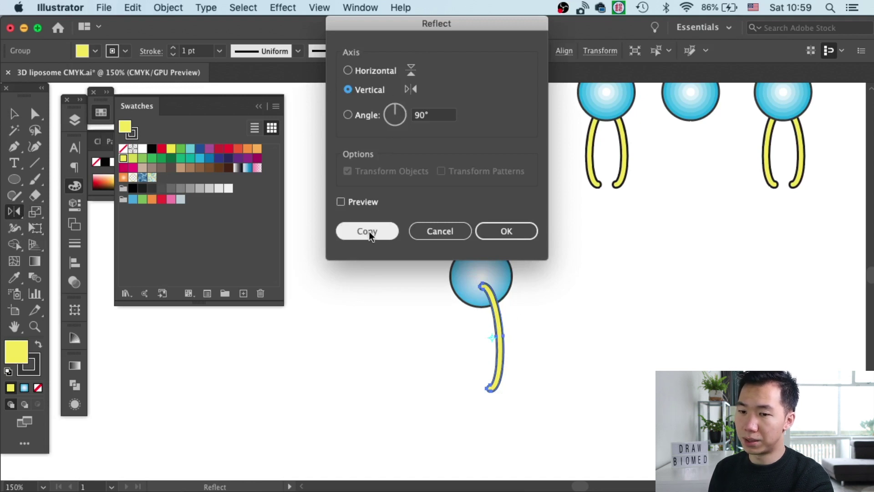
{"action": "left_click", "coordinate": [23, 116]}
{"action": "left_click", "coordinate": [534, 279]}
{"action": "left_click_drag", "start_coordinate": [483, 328], "coordinate": [457, 329]}
{"action": "left_click_drag", "start_coordinate": [455, 382], "coordinate": [454, 382]}
Group the two tails and align the group with the blue head by their horizontal centers
{"action": "key", "text": "a"}
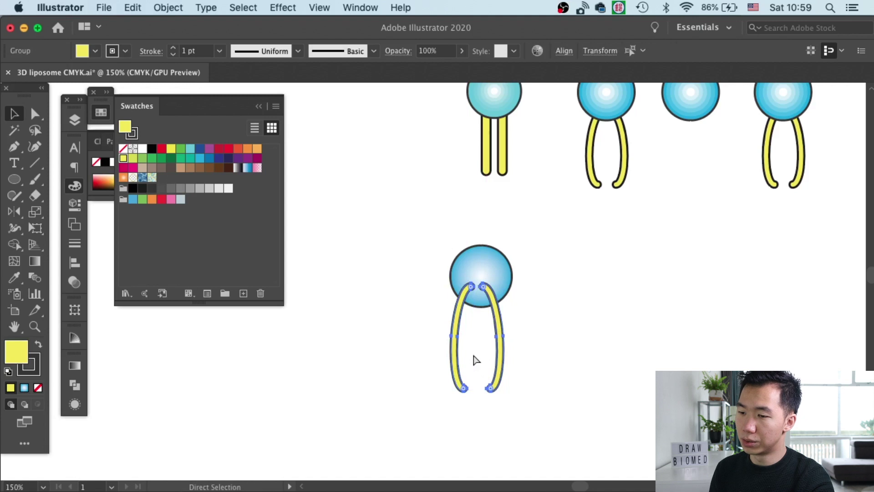
{"action": "key", "text": "v"}
{"action": "left_click", "coordinate": [544, 272]}
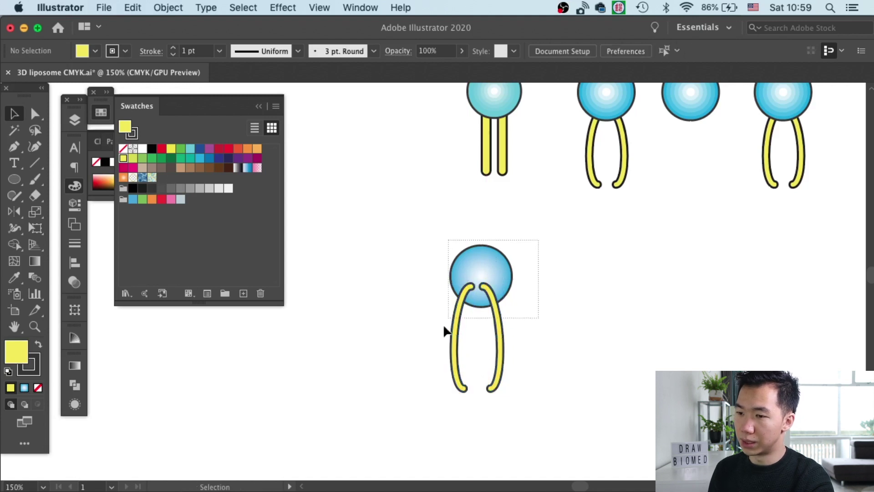
{"action": "left_click_drag", "start_coordinate": [444, 331], "coordinate": [483, 273]}
{"action": "left_click", "coordinate": [564, 51]}
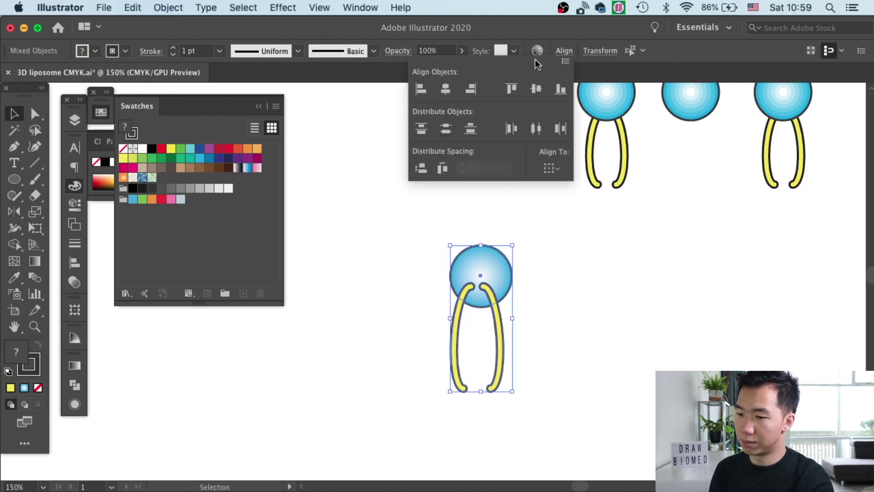
{"action": "left_click", "coordinate": [446, 89]}
{"action": "left_click", "coordinate": [539, 341]}
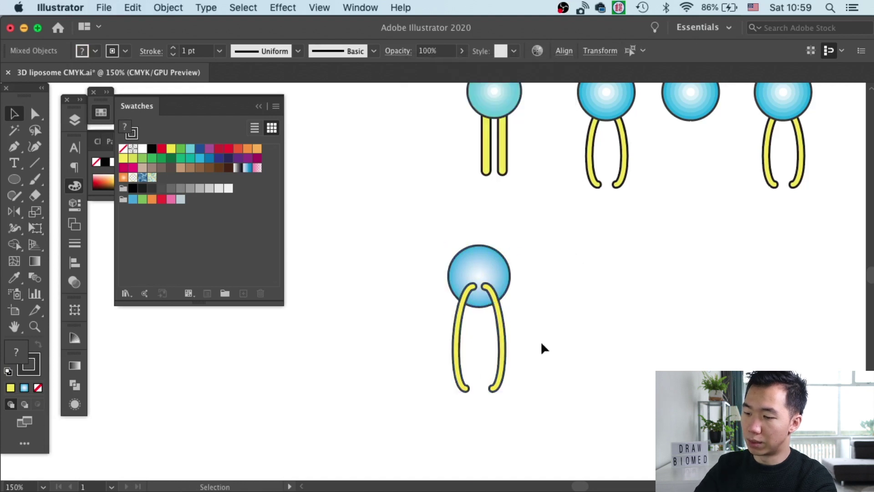
Send the tail group behind the blue head and save the document
{"action": "left_click", "coordinate": [501, 351]}
{"action": "key", "text": "super"}
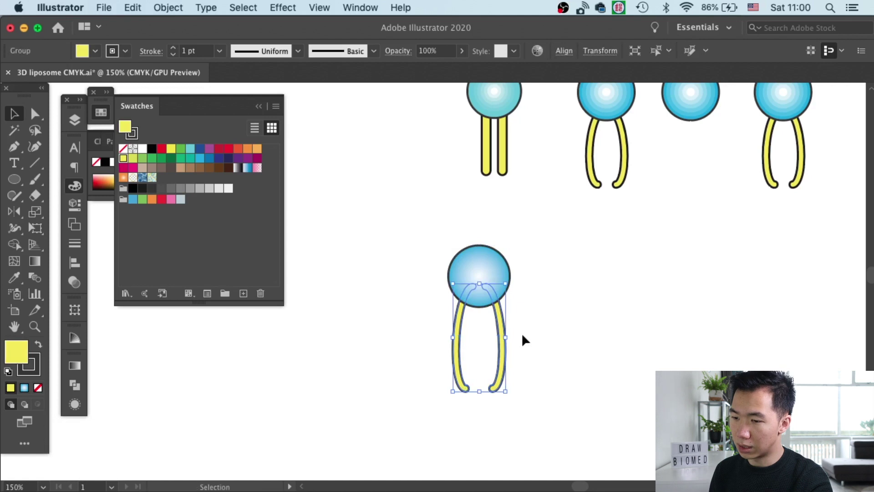
{"action": "left_click", "coordinate": [521, 340]}
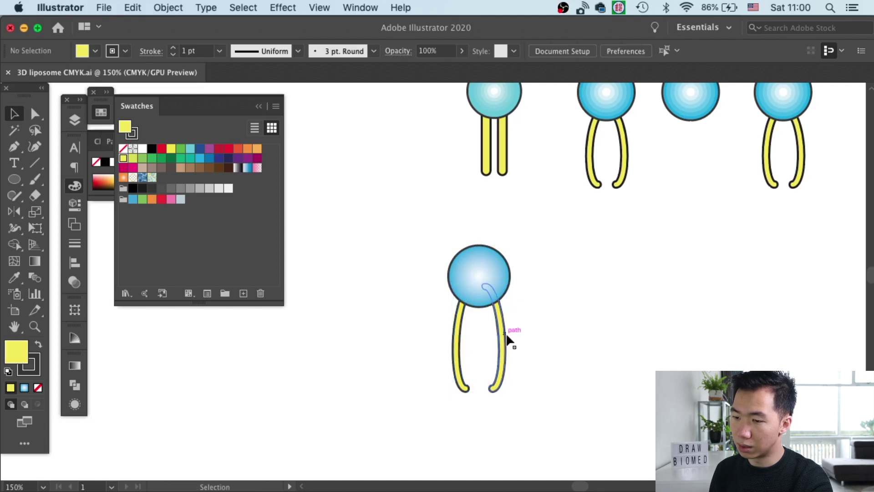
Isolate the tail group and move the right tail closer to the left one
{"action": "left_click_drag", "start_coordinate": [511, 342], "coordinate": [504, 336]}
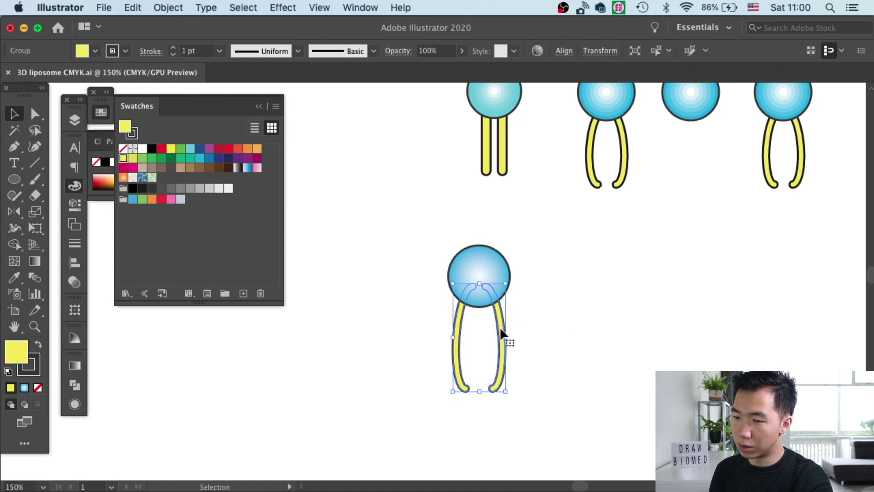
{"action": "double_click", "coordinate": [501, 328]}
{"action": "left_click_drag", "start_coordinate": [501, 329], "coordinate": [490, 324]}
{"action": "double_click", "coordinate": [547, 258]}
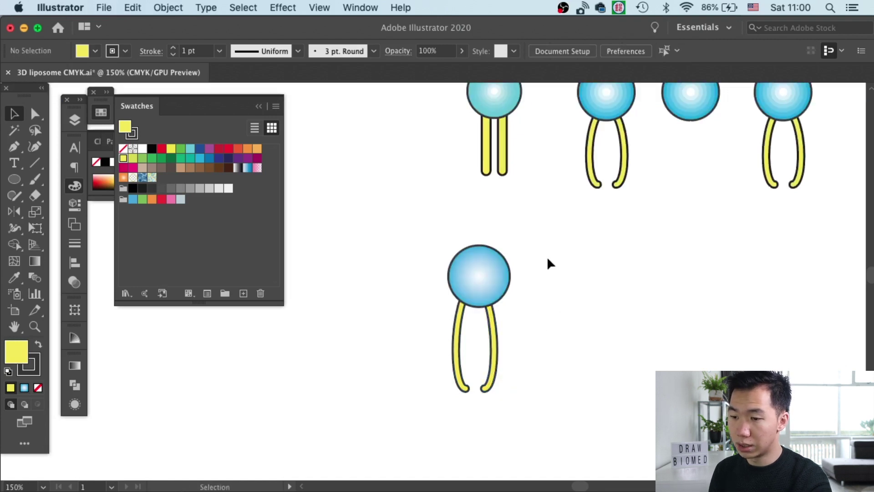
Shift the blue head slightly left over the narrowed tails and align head and tails by their horizontal centers
{"action": "left_click_drag", "start_coordinate": [483, 274], "coordinate": [479, 274]}
{"action": "left_click_drag", "start_coordinate": [536, 246], "coordinate": [434, 388]}
{"action": "left_click", "coordinate": [561, 51]}
{"action": "left_click", "coordinate": [448, 89]}
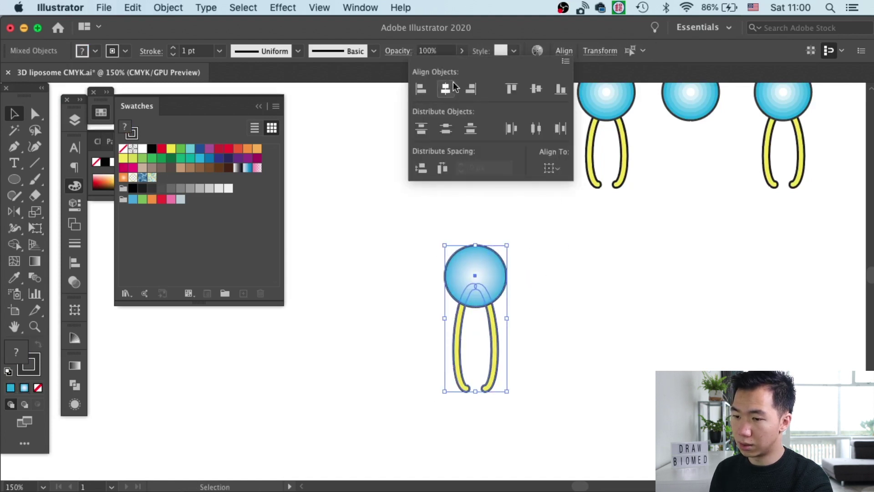
{"action": "left_click", "coordinate": [589, 326]}
Expand the blue head's gradient fill into 8 objects, leaving its stroke unexpanded
{"action": "key", "text": "super+1"}
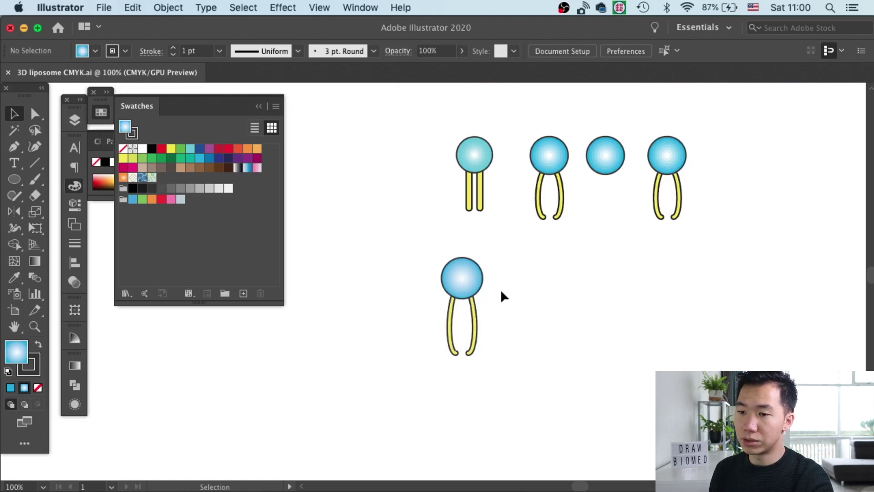
{"action": "left_click", "coordinate": [476, 285]}
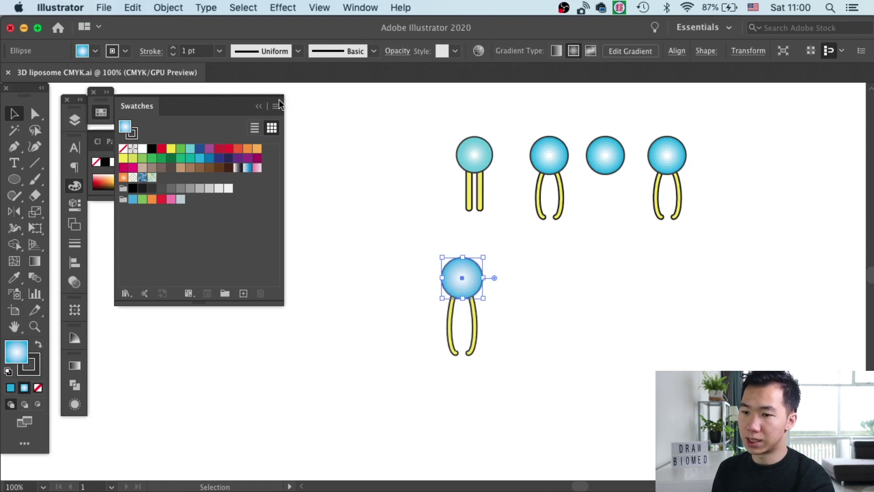
{"action": "left_click", "coordinate": [170, 9]}
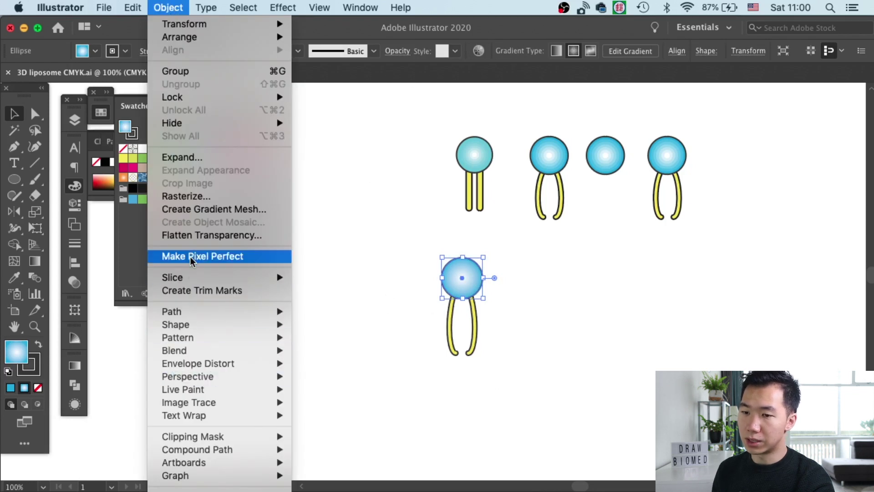
{"action": "left_click", "coordinate": [203, 158]}
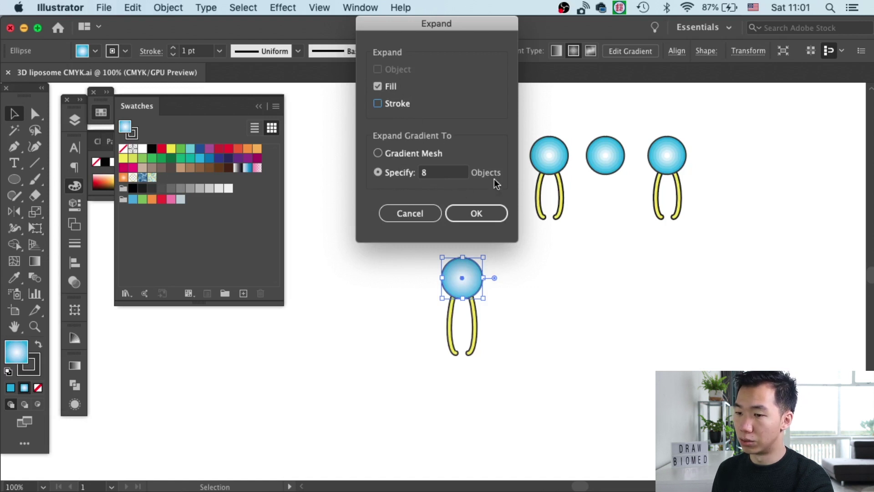
{"action": "left_click", "coordinate": [469, 205]}
{"action": "left_click", "coordinate": [505, 290]}
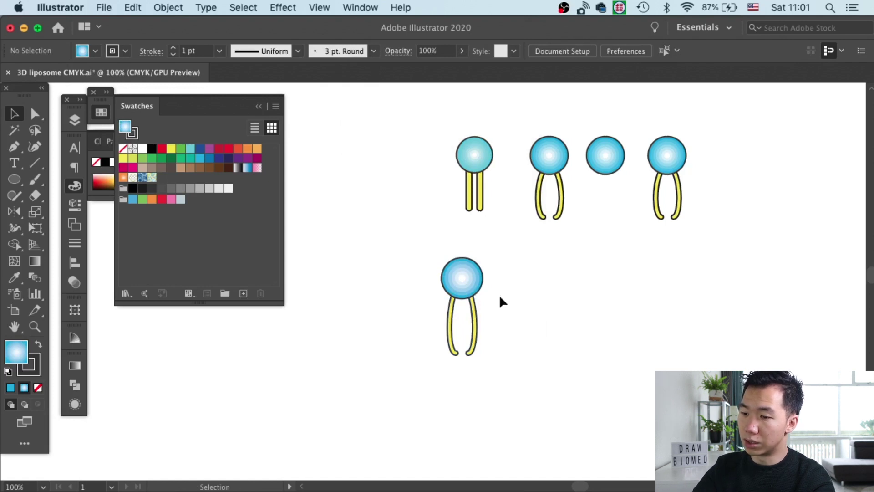
{"action": "key", "text": "super+minus"}
{"action": "key", "text": "super+minus"}
{"action": "key", "text": "super+minus"}
{"action": "key", "text": "super+minus"}
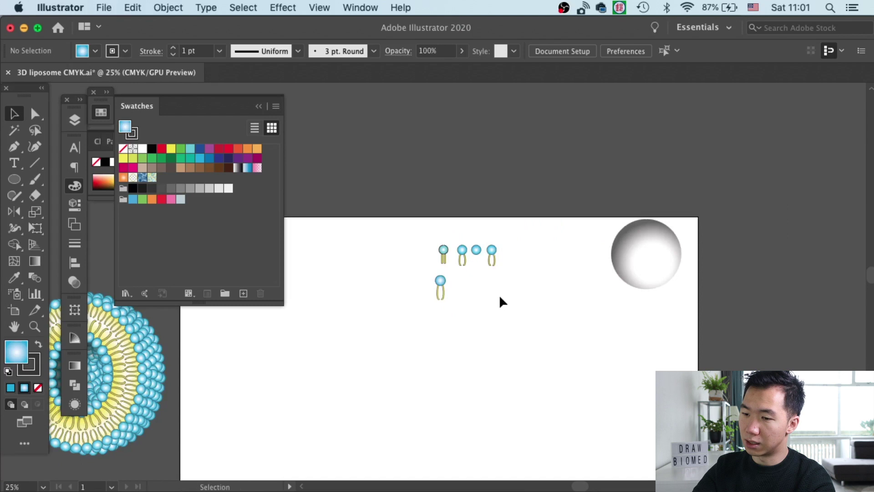
{"action": "key", "text": "super+plus"}
{"action": "key", "text": "super+plus"}
{"action": "key", "text": "super+plus"}
{"action": "key", "text": "super+plus"}
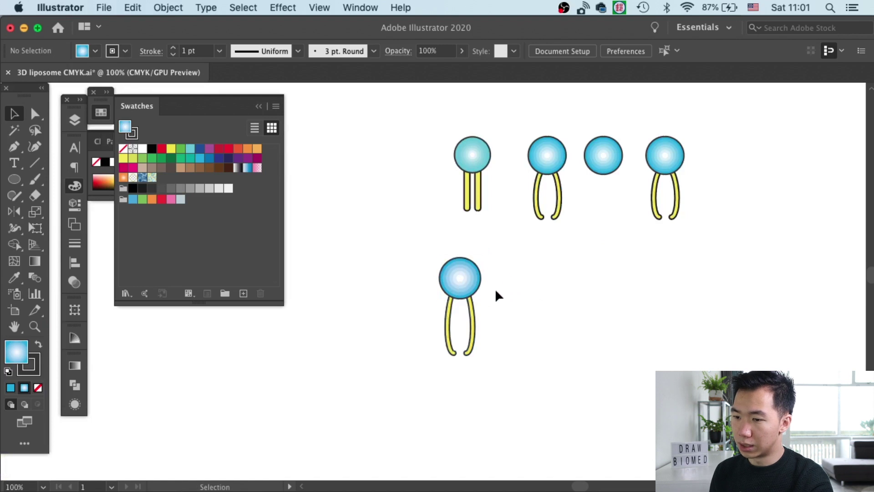
Group the head and tails of the phospholipid with the expanded gradient and start a new Pattern Brush from the group
{"action": "left_click_drag", "start_coordinate": [503, 258], "coordinate": [457, 364]}
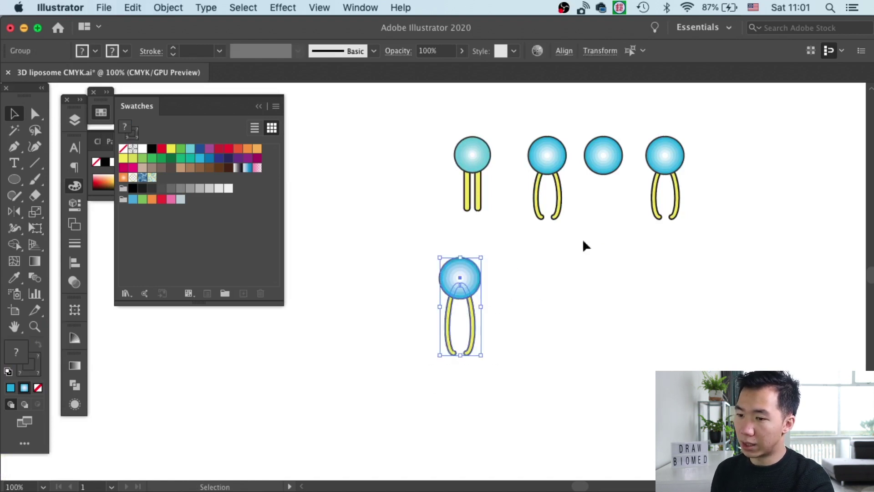
{"action": "left_click", "coordinate": [604, 270]}
{"action": "left_click_drag", "start_coordinate": [479, 257], "coordinate": [394, 357]}
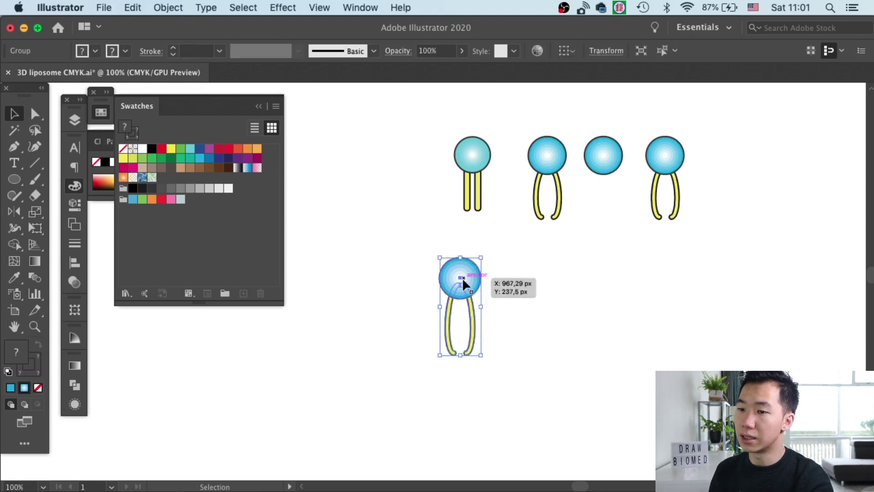
{"action": "left_click", "coordinate": [373, 51]}
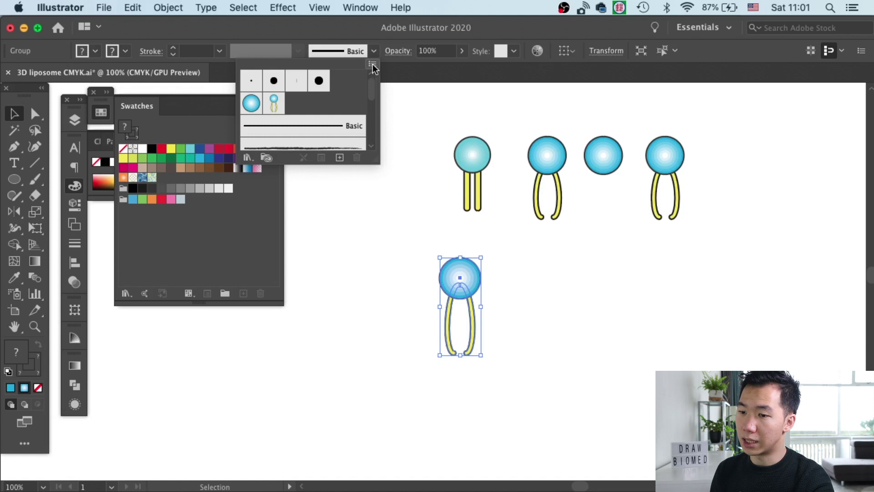
{"action": "left_click", "coordinate": [341, 157]}
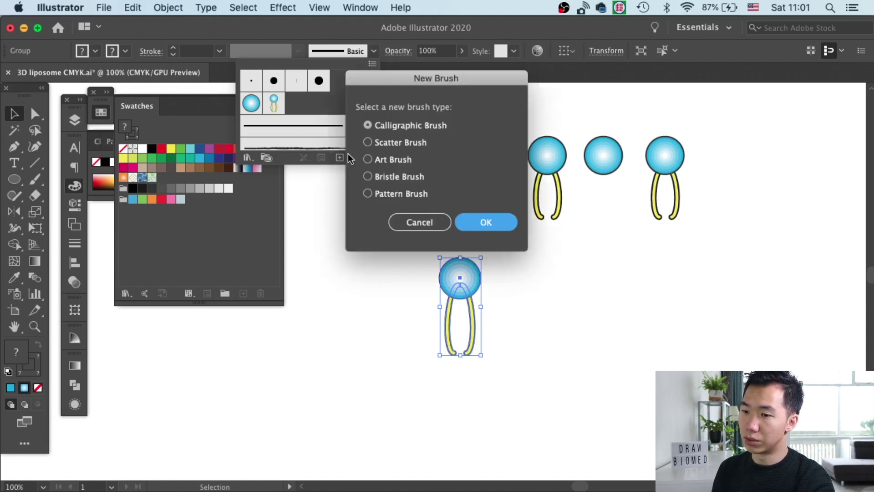
{"action": "left_click", "coordinate": [388, 193]}
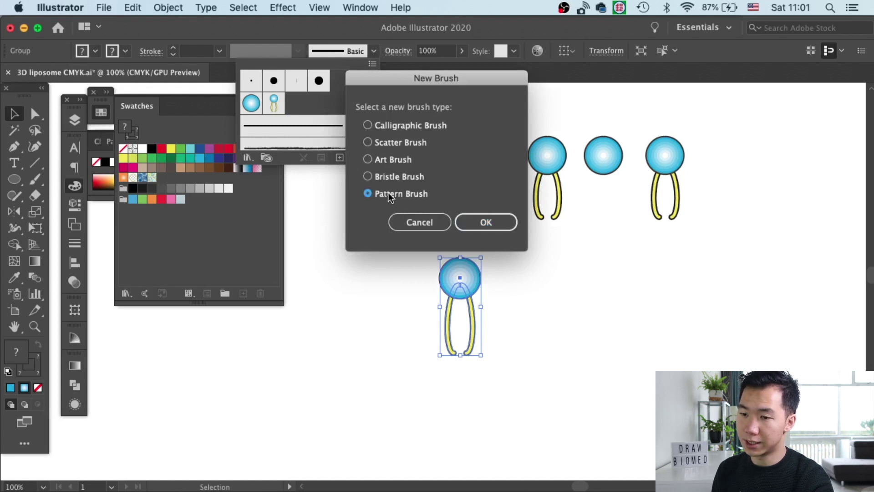
{"action": "left_click", "coordinate": [485, 222]}
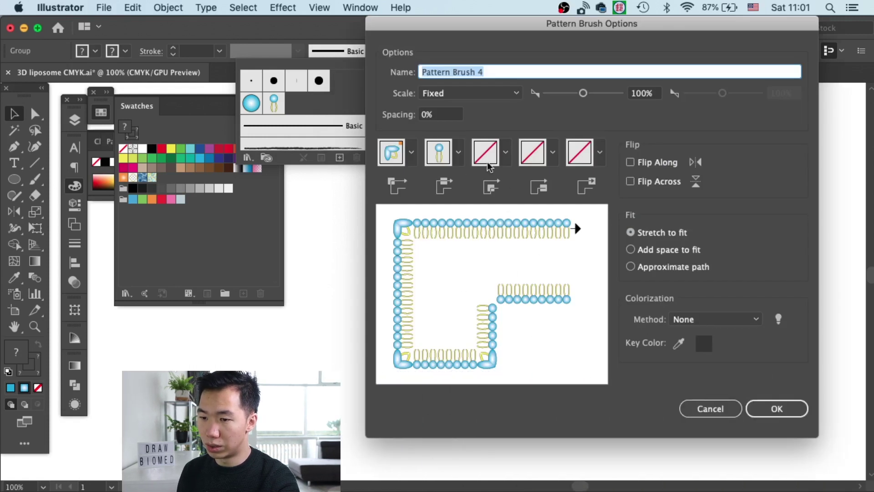
Set both the outer corner tile and the inner corner tile of the pattern brush to Auto-Between
{"action": "left_click", "coordinate": [412, 151]}
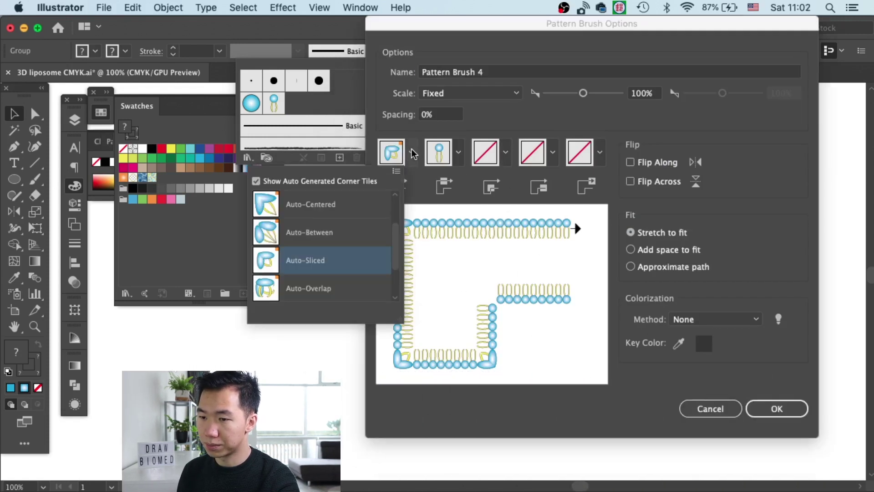
{"action": "left_click", "coordinate": [324, 231]}
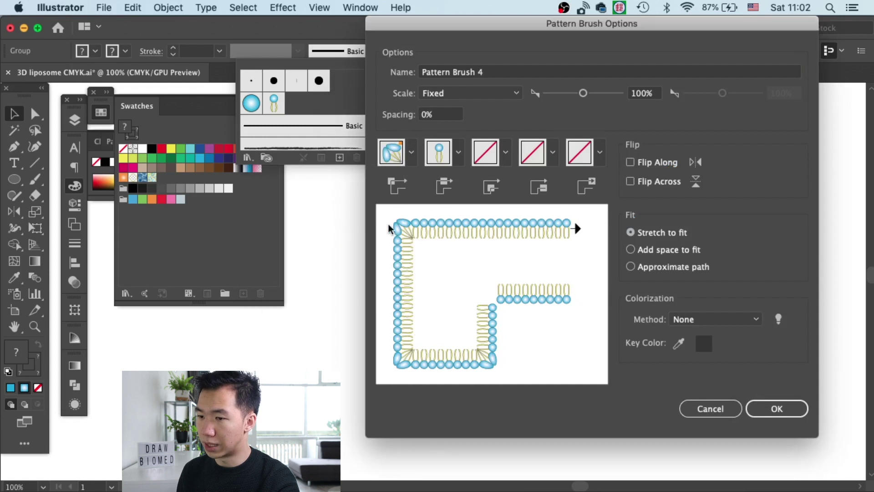
{"action": "left_click", "coordinate": [505, 152]}
{"action": "scroll", "coordinate": [408, 280], "scroll_direction": "down", "scroll_amount": 3}
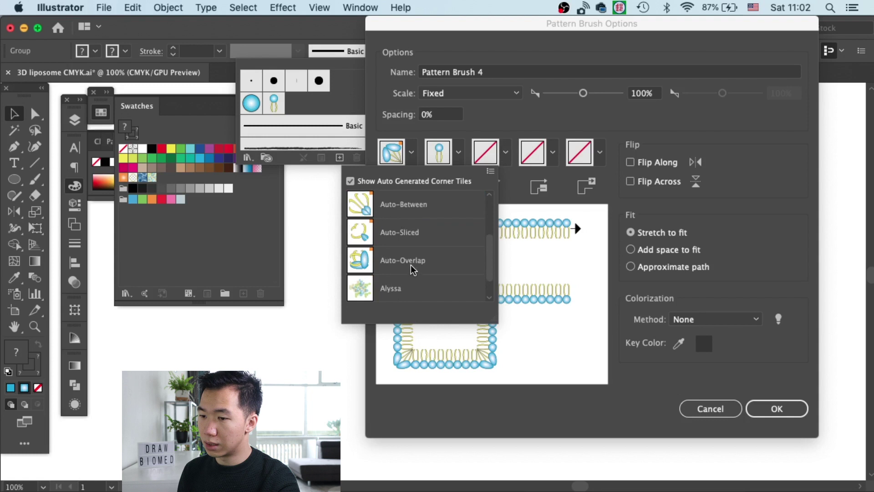
{"action": "left_click", "coordinate": [409, 213]}
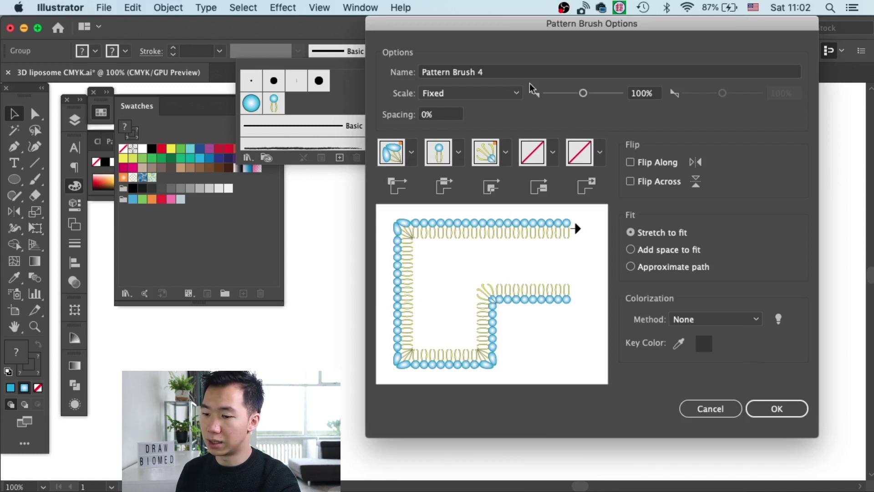
Name the pattern brush "membrane", create it and deselect the phospholipid
{"action": "left_click", "coordinate": [501, 72]}
{"action": "left_click_drag", "start_coordinate": [501, 72], "coordinate": [416, 68]}
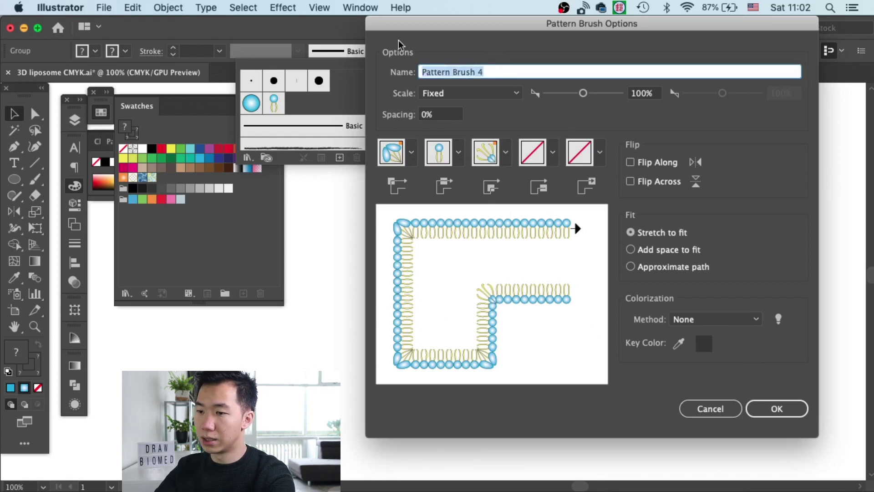
{"action": "type", "text": "membrane"}
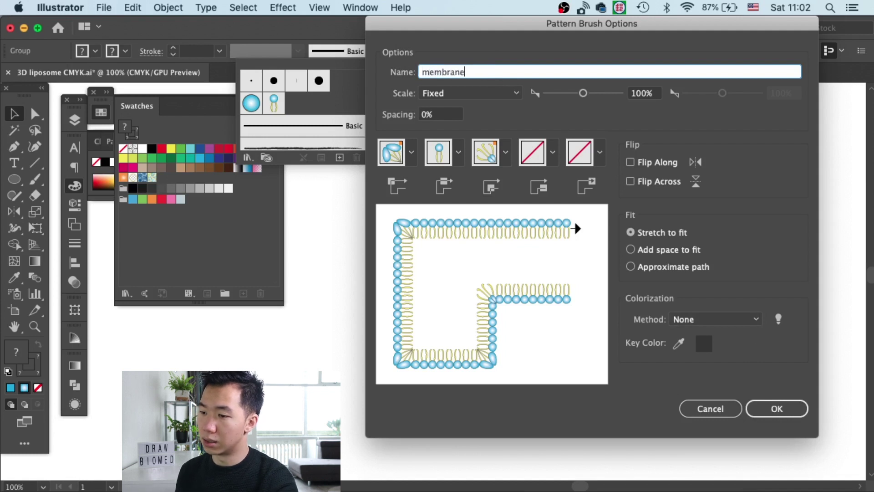
{"action": "left_click", "coordinate": [778, 413]}
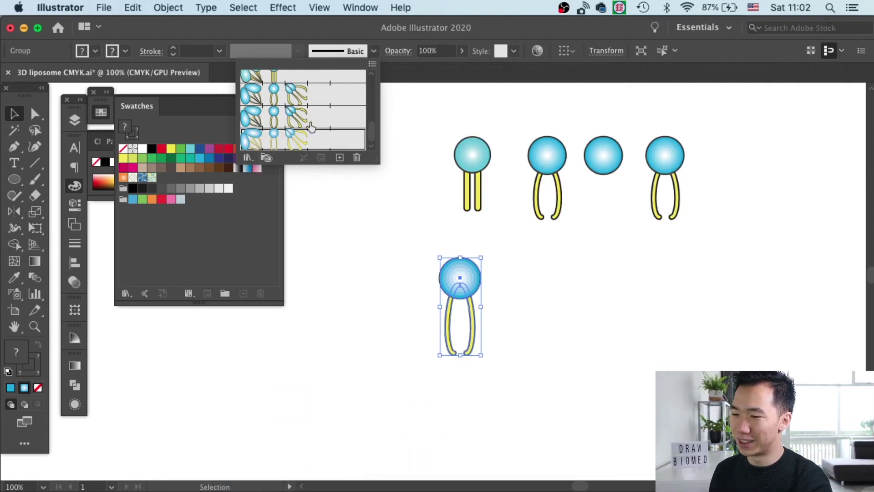
{"action": "left_click", "coordinate": [580, 342]}
Draw a large circle in the empty area below the phospholipids and remove its fill
{"action": "key", "text": "super+minus"}
{"action": "key", "text": "super+minus"}
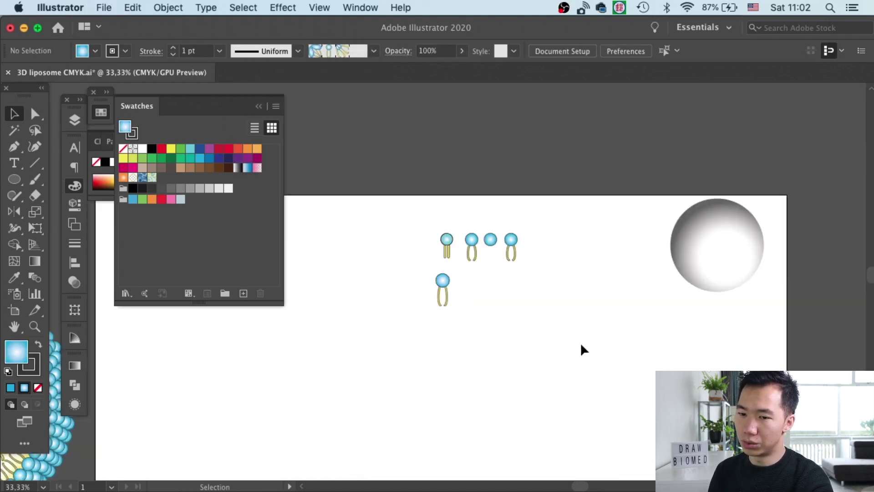
{"action": "left_click_drag", "start_coordinate": [556, 334], "coordinate": [582, 245]}
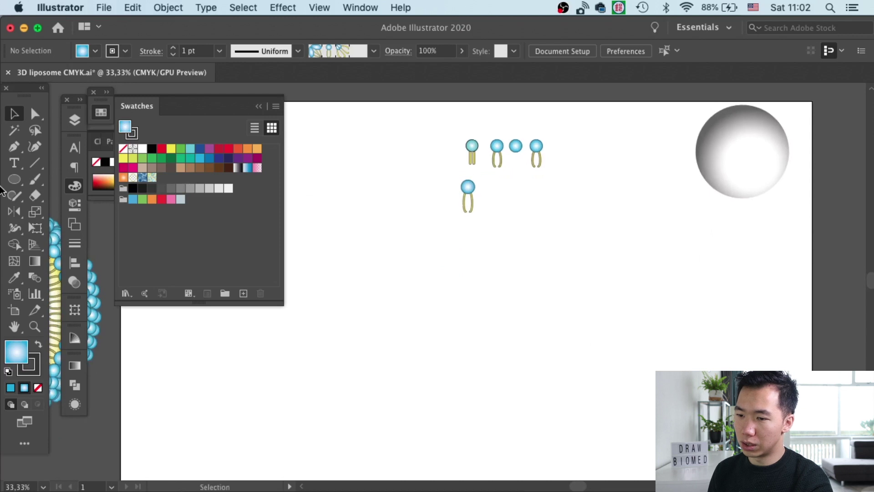
{"action": "left_click", "coordinate": [14, 179]}
{"action": "left_click_drag", "start_coordinate": [393, 231], "coordinate": [624, 401]}
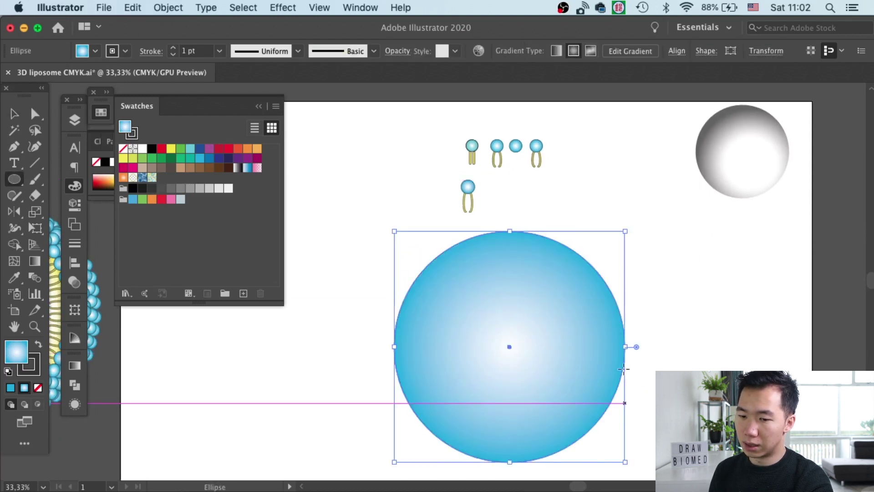
{"action": "left_click", "coordinate": [38, 388]}
Apply the membrane pattern brush to the large circle's stroke and deselect it
{"action": "key", "text": "v"}
{"action": "left_click", "coordinate": [567, 248]}
{"action": "left_click", "coordinate": [571, 249]}
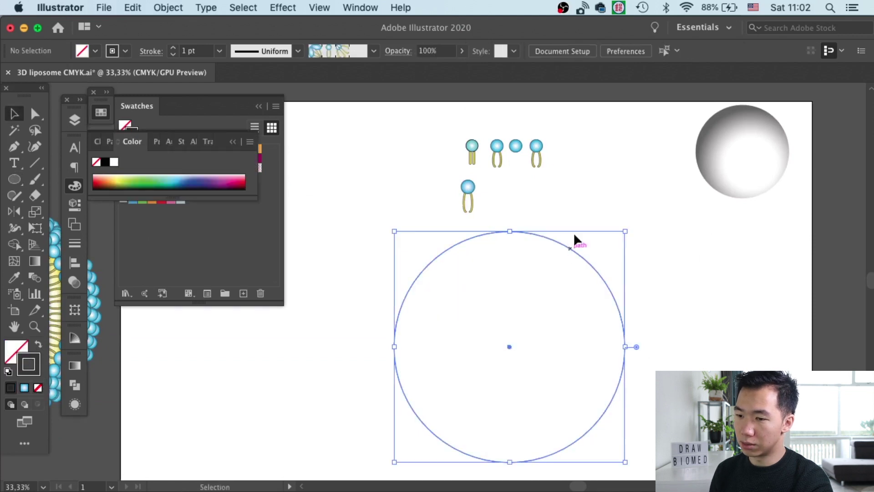
{"action": "left_click", "coordinate": [373, 51]}
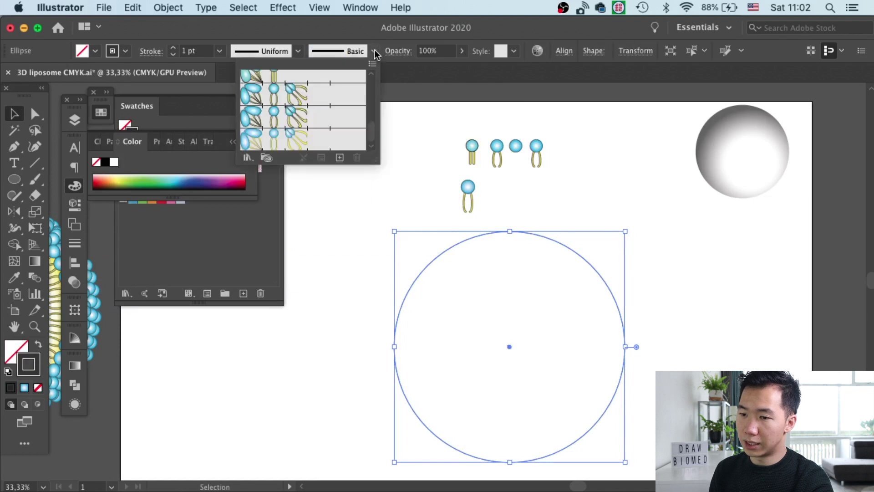
{"action": "left_click", "coordinate": [319, 144]}
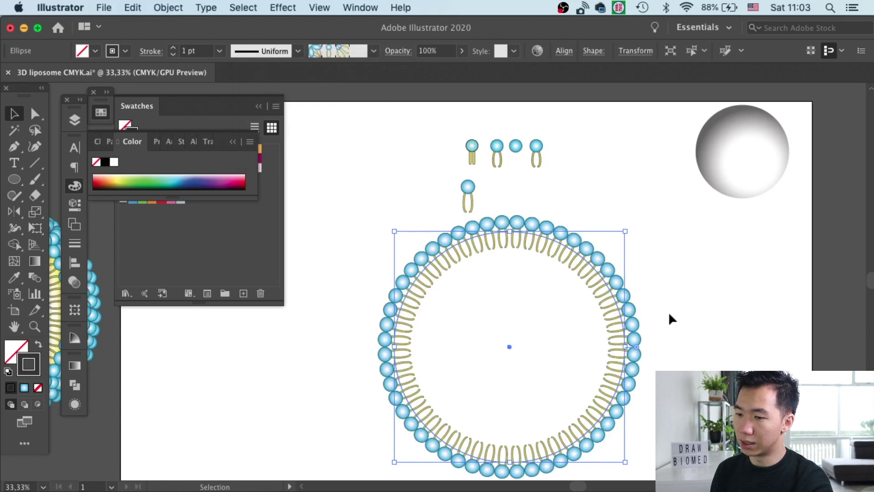
{"action": "key", "text": "super+shift+a"}
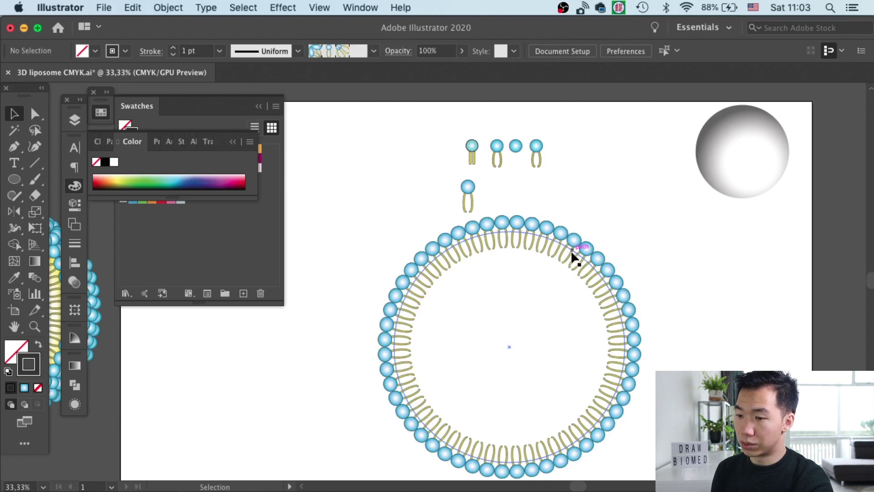
Duplicate the membrane circle and scale the copy down to fit as an inner ring inside the original
{"action": "left_click_drag", "start_coordinate": [573, 253], "coordinate": [606, 273]}
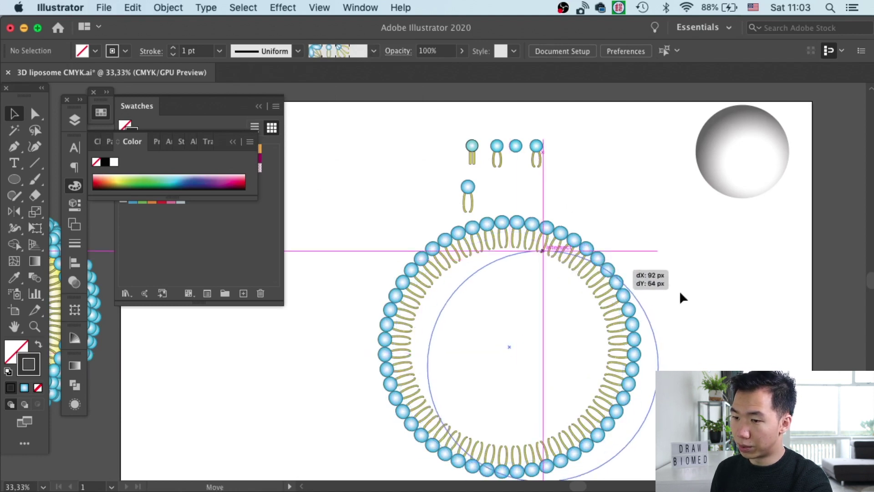
{"action": "scroll", "coordinate": [601, 364], "scroll_direction": "down", "scroll_amount": 5}
{"action": "scroll", "coordinate": [601, 364], "scroll_direction": "right", "scroll_amount": 3}
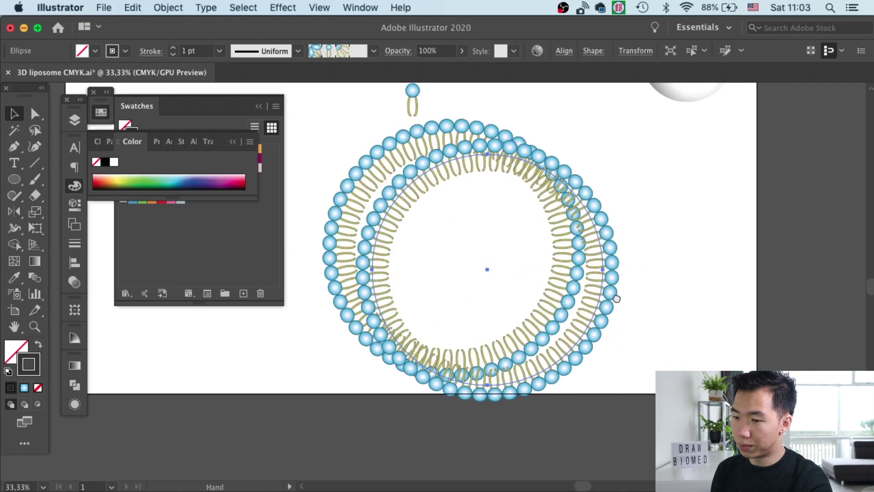
{"action": "left_click_drag", "start_coordinate": [601, 384], "coordinate": [540, 326]}
{"action": "left_click_drag", "start_coordinate": [540, 151], "coordinate": [536, 162]}
{"action": "left_click", "coordinate": [564, 149]}
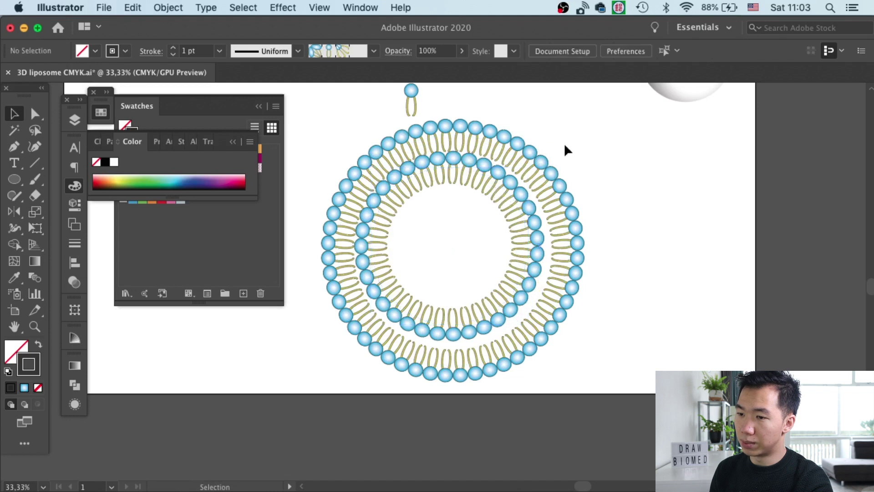
Align the inner and outer membrane rings to each other by their horizontal and vertical centers
{"action": "left_click_drag", "start_coordinate": [488, 226], "coordinate": [488, 227]}
{"action": "left_click", "coordinate": [564, 51]}
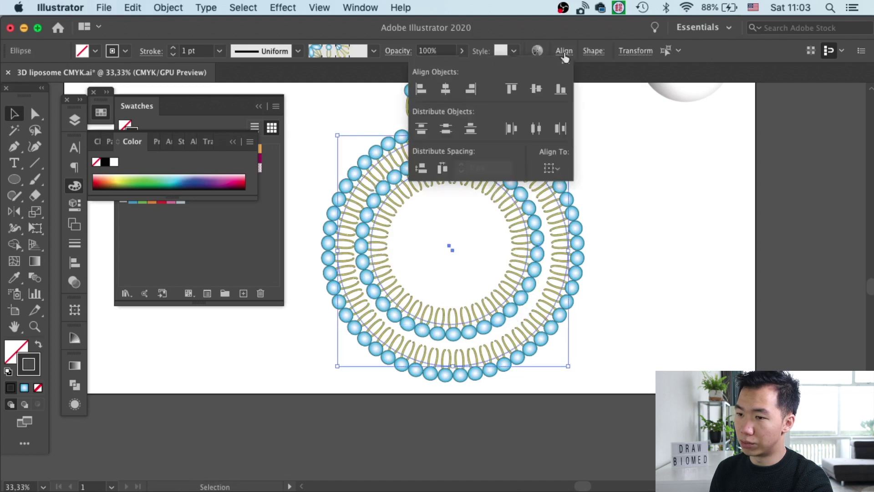
{"action": "left_click", "coordinate": [455, 86]}
{"action": "left_click", "coordinate": [536, 89]}
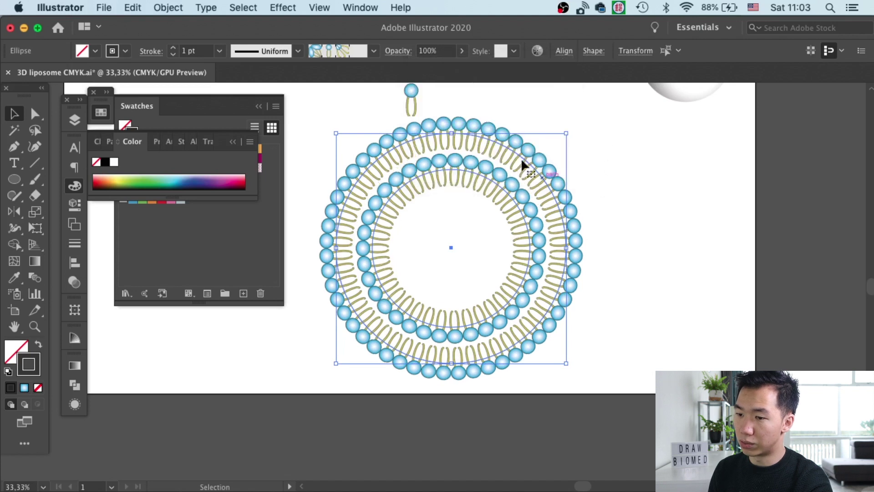
{"action": "left_click", "coordinate": [621, 197]}
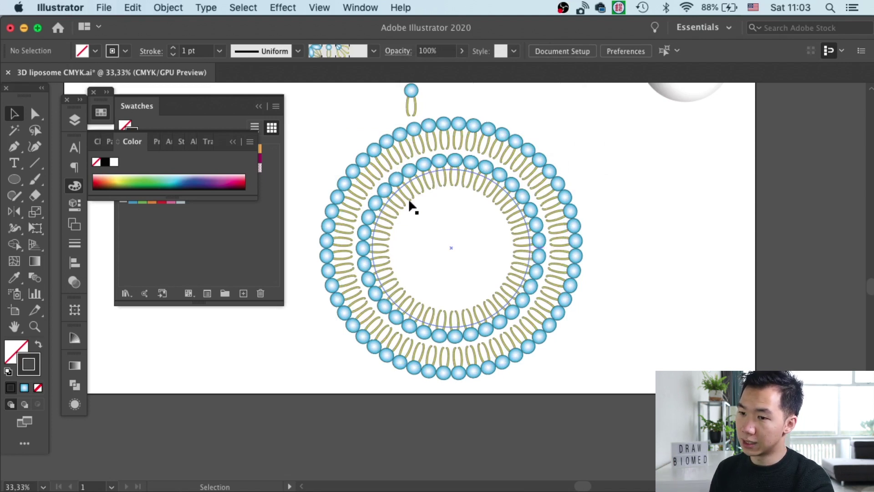
Select the inner ring and duplicate the membrane pattern brush applied to it
{"action": "left_click", "coordinate": [473, 184]}
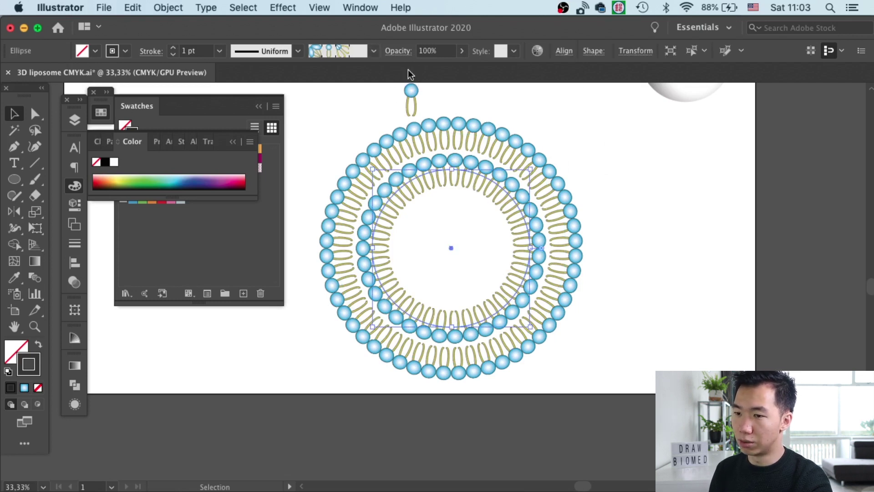
{"action": "left_click", "coordinate": [374, 52]}
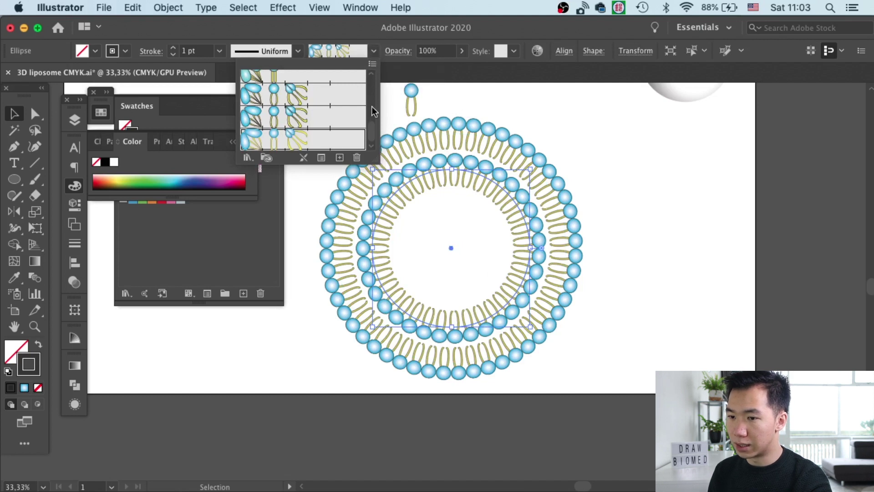
{"action": "scroll", "coordinate": [375, 111], "scroll_direction": "up", "scroll_amount": 5}
{"action": "scroll", "coordinate": [370, 127], "scroll_direction": "down", "scroll_amount": 5}
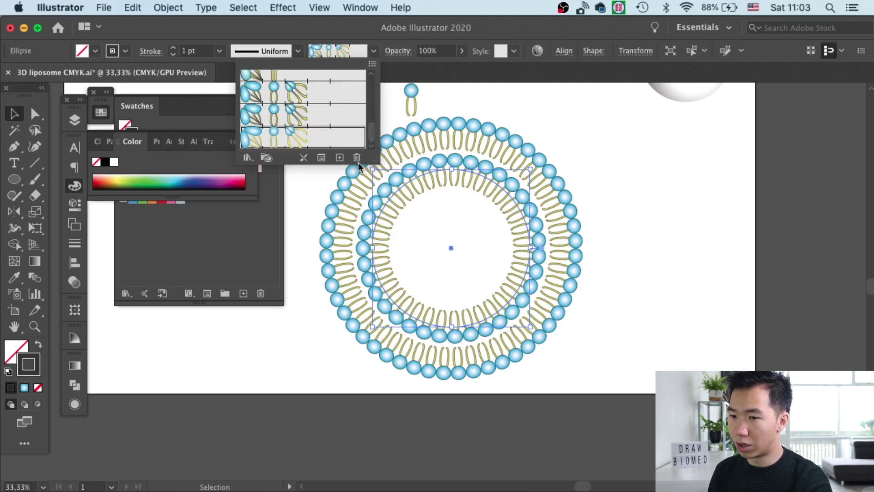
{"action": "left_click", "coordinate": [321, 140]}
{"action": "mouse_move", "coordinate": [337, 146]}
{"action": "left_mouse_down"}
{"action": "mouse_move", "coordinate": [344, 166]}
{"action": "mouse_move", "coordinate": [328, 138]}
{"action": "mouse_move", "coordinate": [341, 159]}
{"action": "left_mouse_up"}
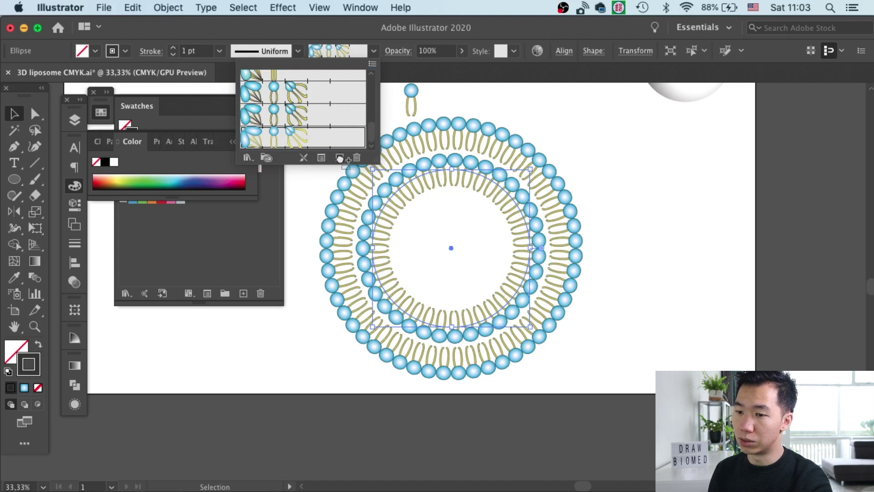
{"action": "left_click_drag", "start_coordinate": [339, 159], "coordinate": [339, 158]}
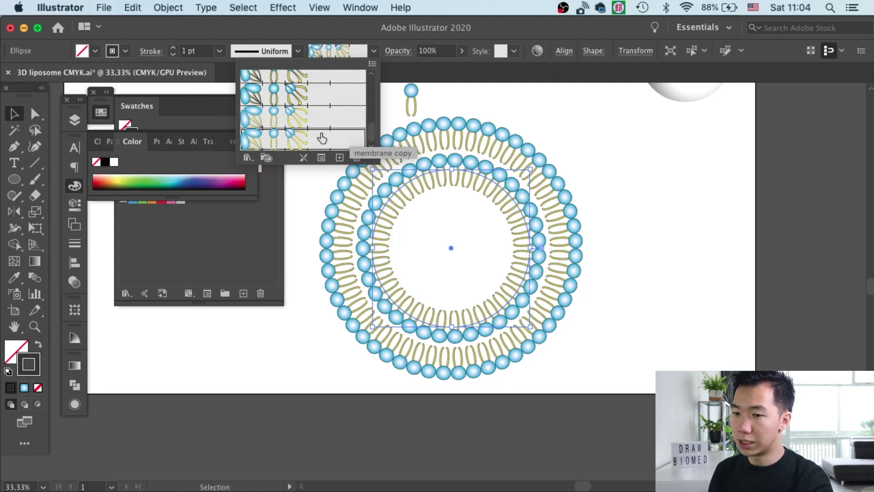
Enable Flip Across on the membrane copy brush, apply the change to the existing inner ring stroke, and deselect the ring
{"action": "double_click", "coordinate": [315, 143]}
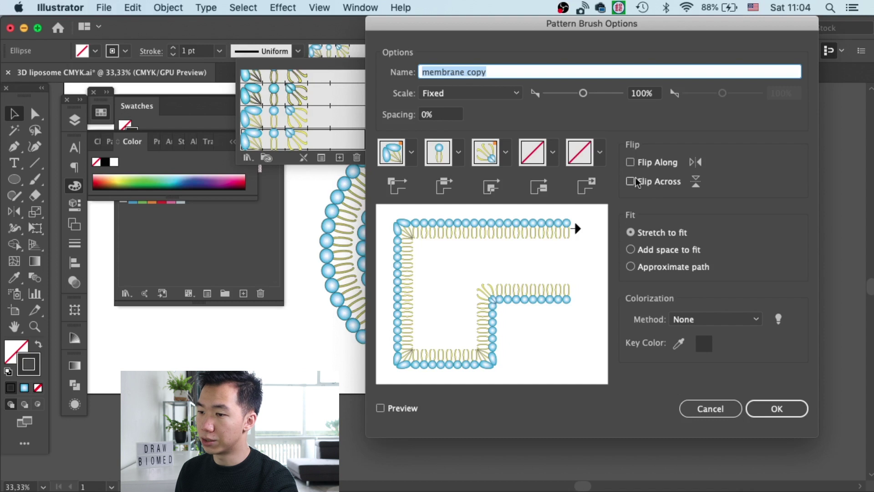
{"action": "left_click", "coordinate": [631, 182]}
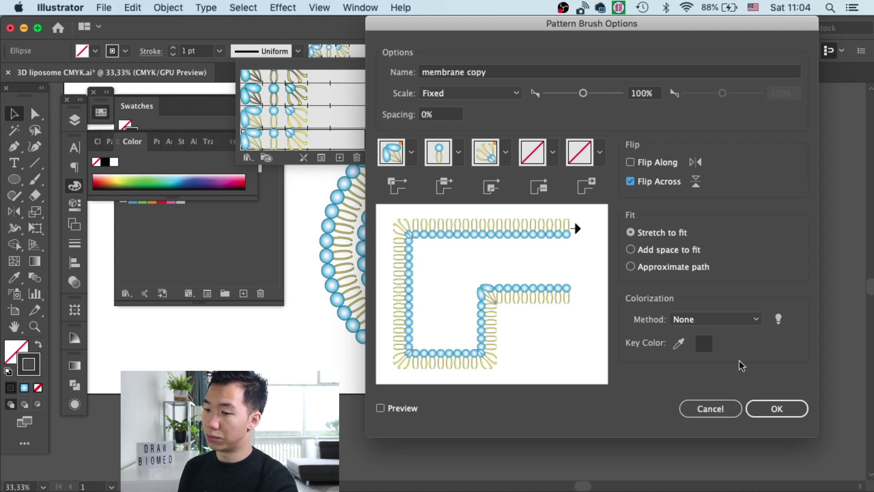
{"action": "left_click", "coordinate": [778, 409]}
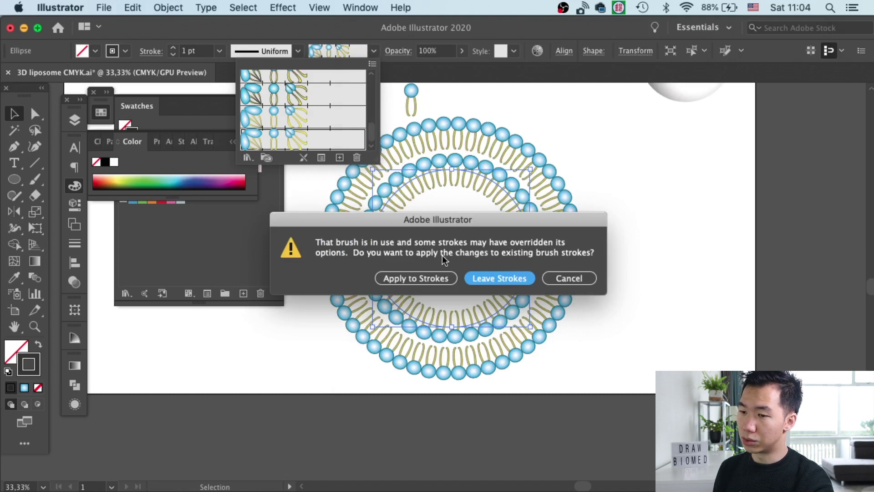
{"action": "left_click", "coordinate": [428, 278]}
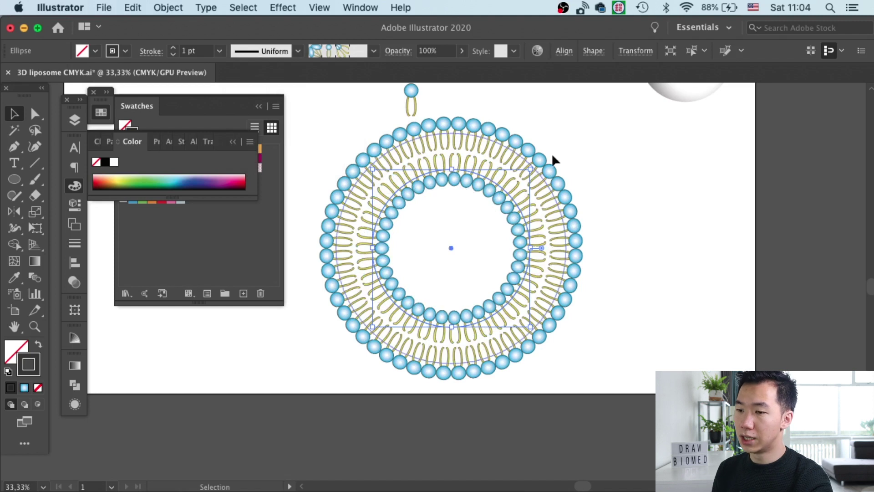
{"action": "left_click", "coordinate": [586, 218]}
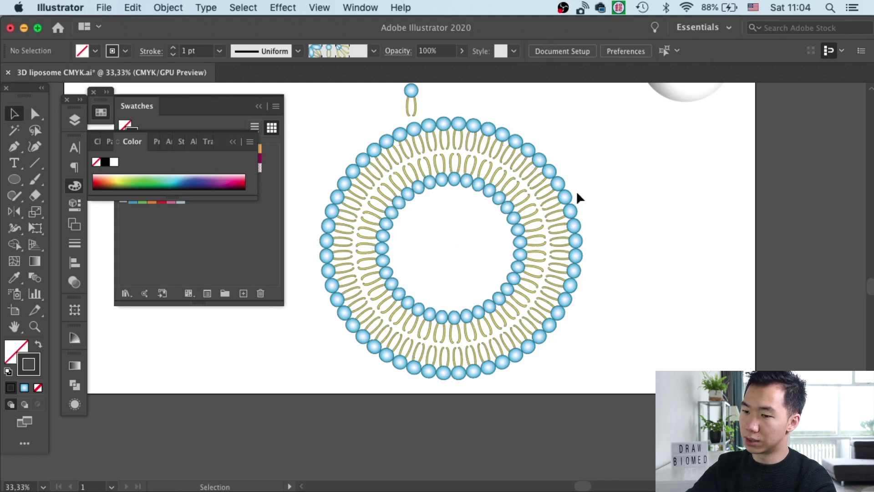
Duplicate the outer membrane ring beside the original and remove the copy's stroke
{"action": "key", "text": "super+minus"}
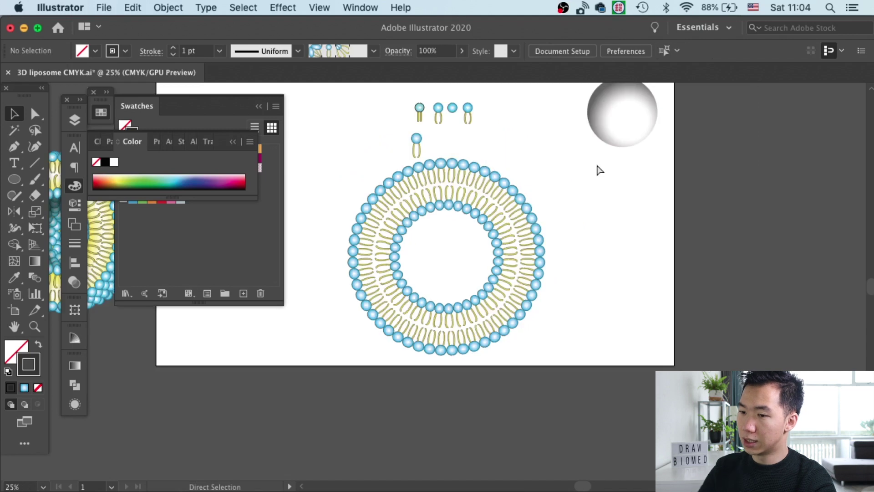
{"action": "key", "text": "super+minus"}
{"action": "key", "text": "super+equal"}
{"action": "key", "text": "super+equal"}
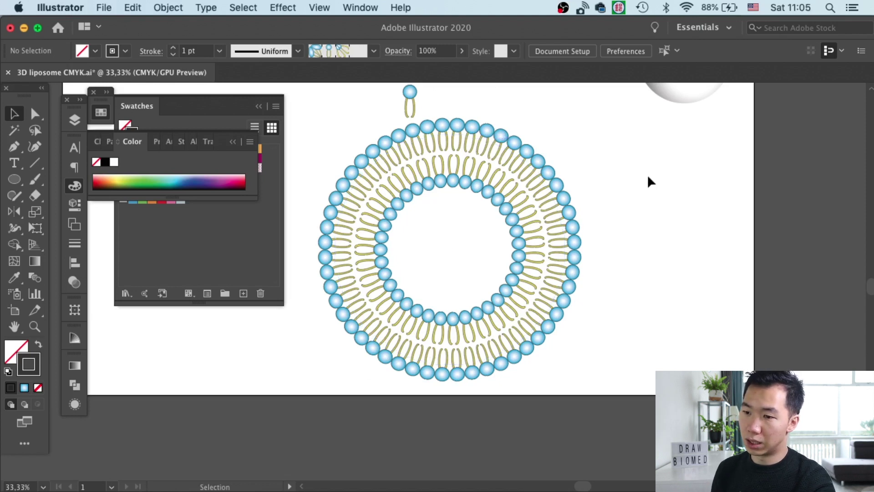
{"action": "left_click", "coordinate": [472, 137]}
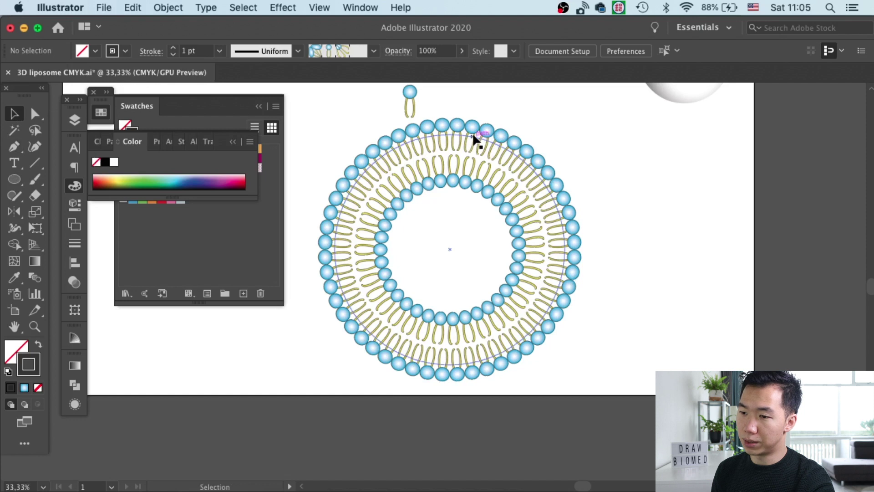
{"action": "left_click_drag", "start_coordinate": [476, 135], "coordinate": [649, 136]}
{"action": "left_click", "coordinate": [373, 51]}
{"action": "left_click", "coordinate": [373, 49]}
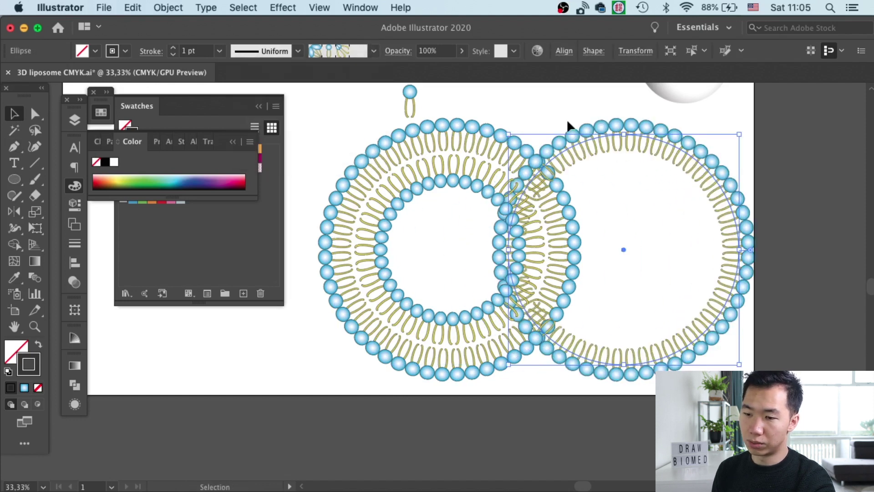
{"action": "left_click", "coordinate": [38, 387]}
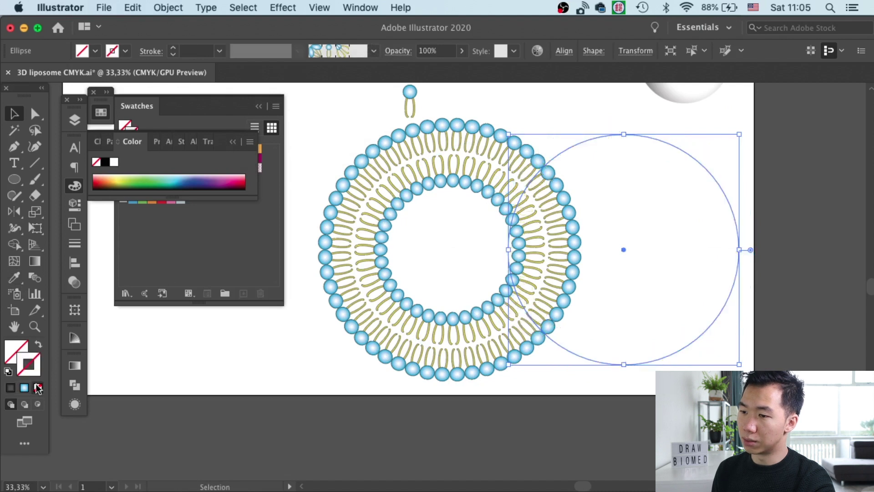
{"action": "left_click", "coordinate": [678, 124]}
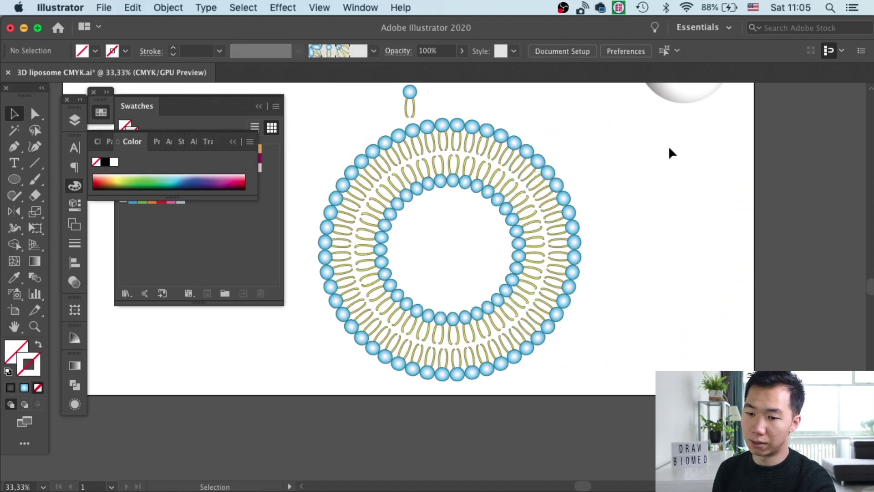
Select the strokeless circle and fill it with the light yellow swatch
{"action": "left_click", "coordinate": [673, 144]}
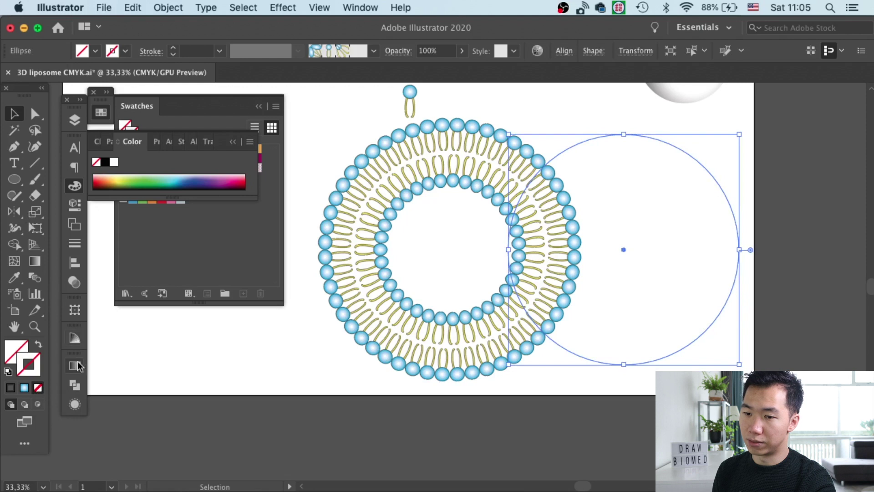
{"action": "left_click", "coordinate": [16, 352]}
{"action": "left_click", "coordinate": [16, 352]}
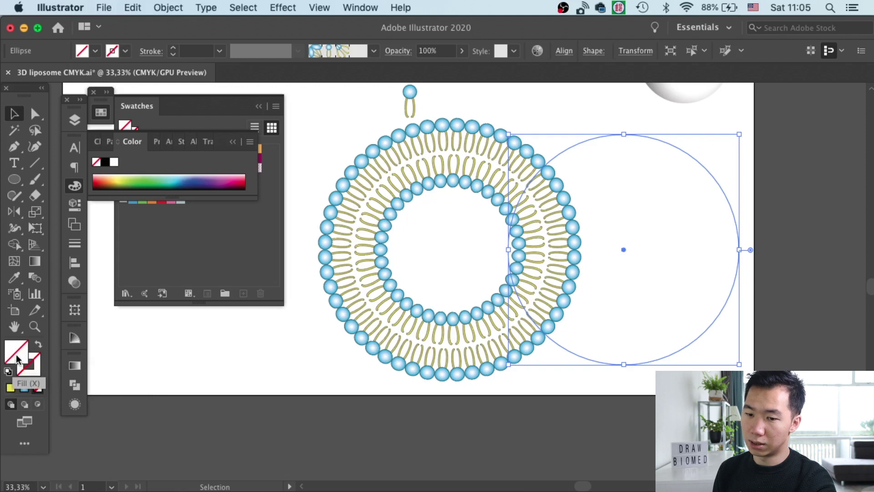
{"action": "left_click", "coordinate": [155, 245]}
{"action": "left_click_drag", "start_coordinate": [166, 106], "coordinate": [156, 212]}
{"action": "left_click", "coordinate": [114, 265]}
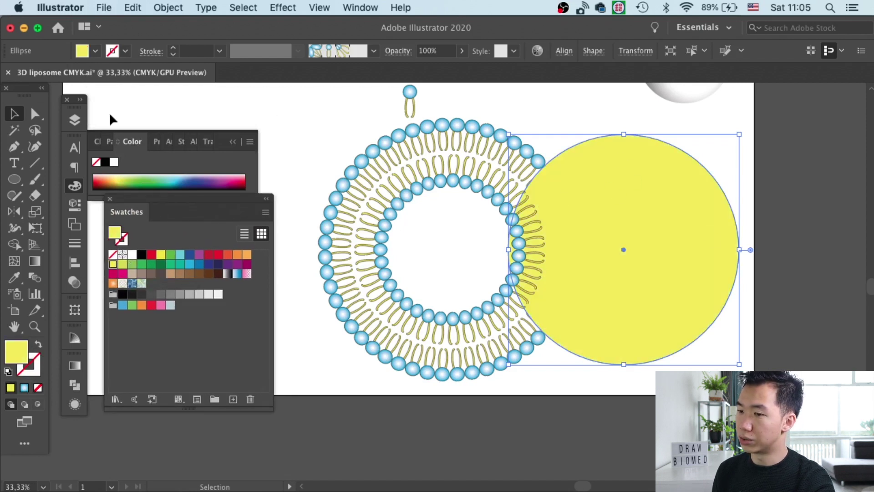
Move the yellow circle over the liposome and enlarge it to reach the centers of the outer ring's heads
{"action": "left_click", "coordinate": [697, 135]}
{"action": "left_click", "coordinate": [711, 187]}
{"action": "left_click", "coordinate": [781, 162]}
{"action": "left_click_drag", "start_coordinate": [703, 194], "coordinate": [526, 183]}
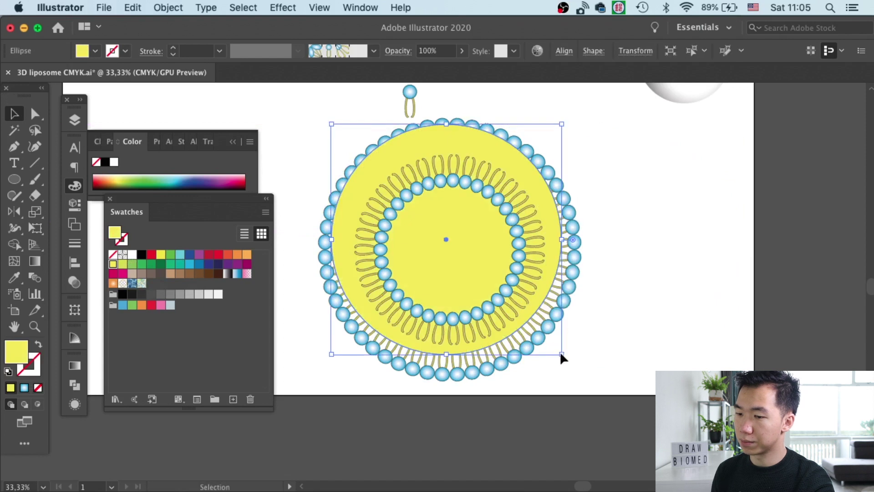
{"action": "left_click_drag", "start_coordinate": [563, 354], "coordinate": [581, 379]}
{"action": "left_click_drag", "start_coordinate": [523, 171], "coordinate": [526, 179]}
Send the yellow circle to the back, behind both membrane rings
{"action": "left_click", "coordinate": [560, 137]}
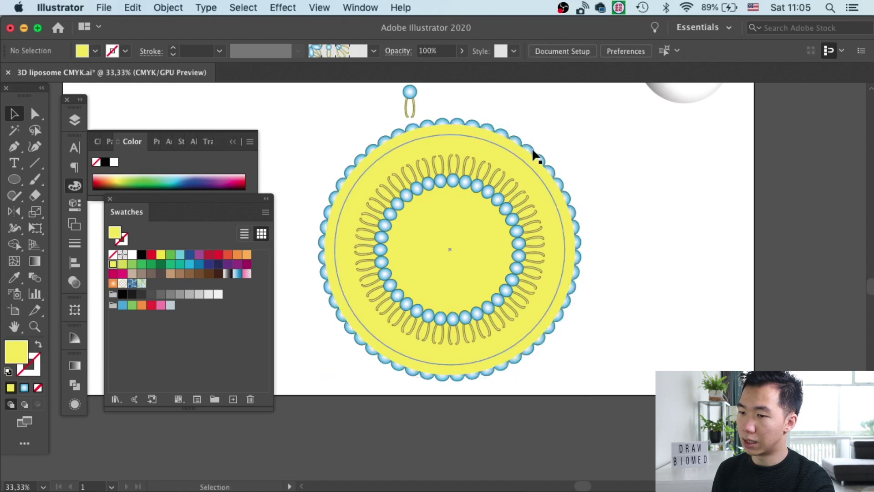
{"action": "left_click", "coordinate": [558, 180]}
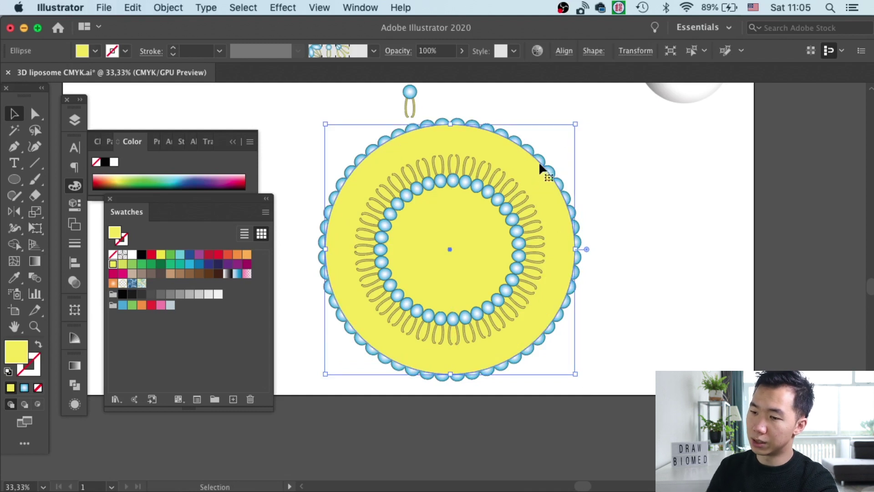
{"action": "key", "text": "super+shift+bracketleft"}
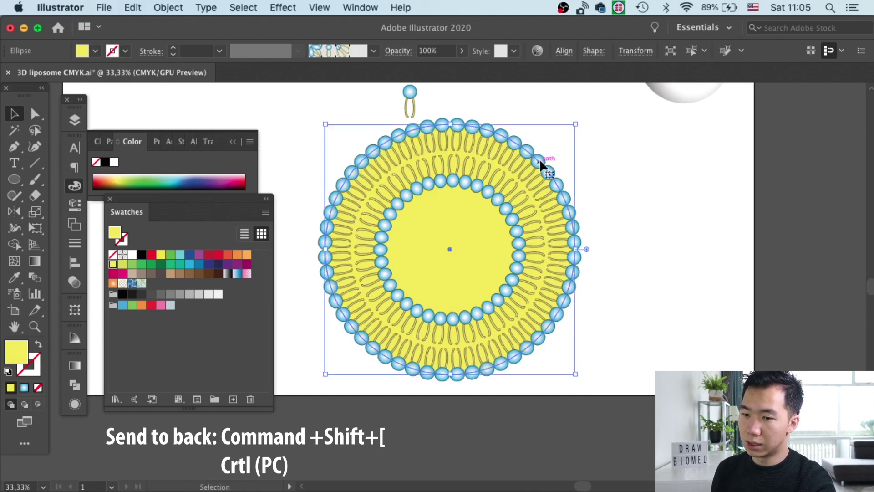
{"action": "left_click", "coordinate": [266, 203]}
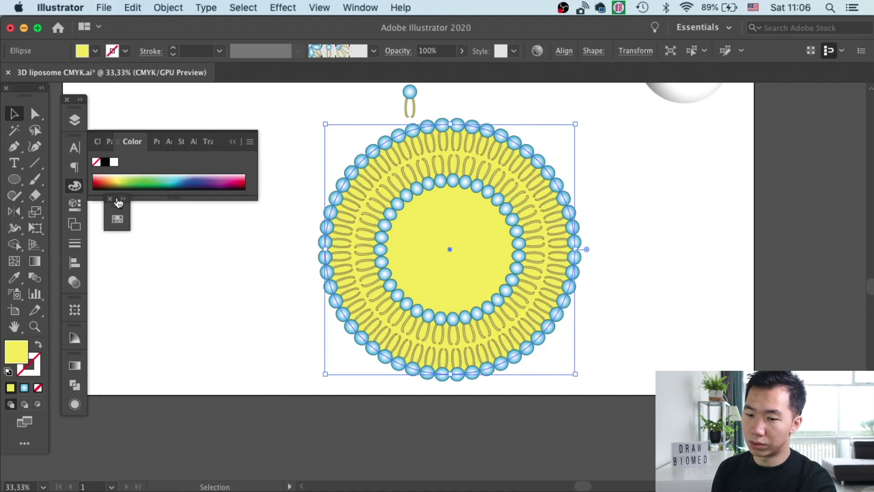
Apply a radial gradient to the background circle and set its outer color stop to the light yellow swatch
{"action": "left_click", "coordinate": [76, 367]}
{"action": "left_click", "coordinate": [77, 367]}
{"action": "left_click", "coordinate": [76, 366]}
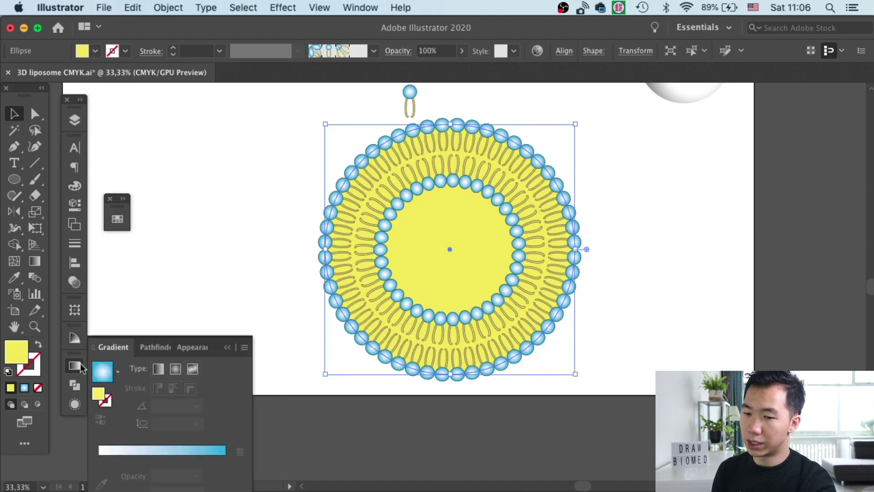
{"action": "left_click", "coordinate": [175, 370]}
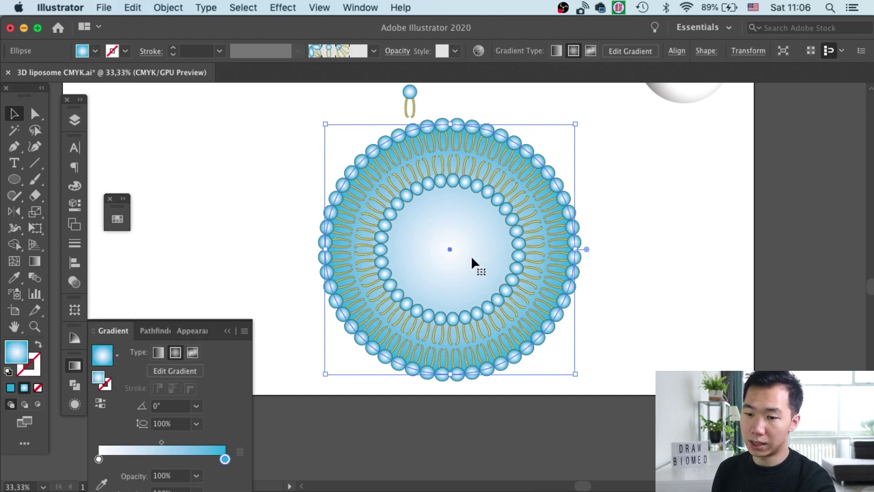
{"action": "left_click", "coordinate": [118, 219]}
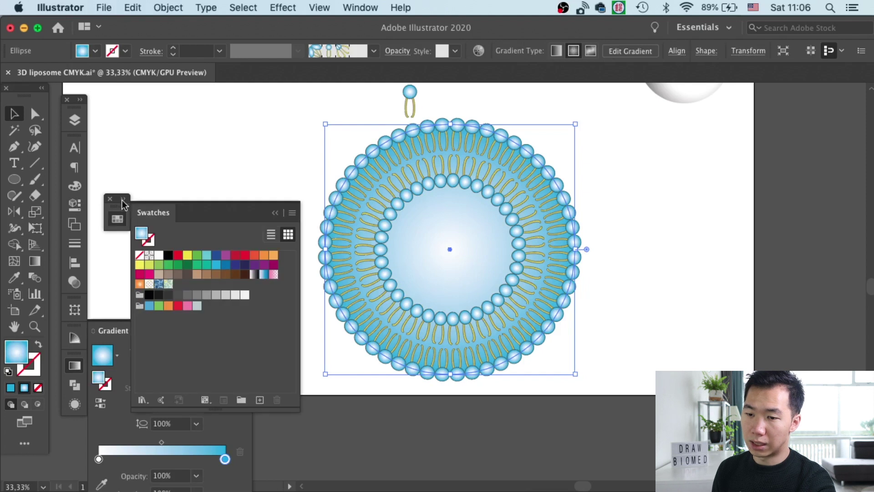
{"action": "left_click_drag", "start_coordinate": [119, 208], "coordinate": [121, 187]}
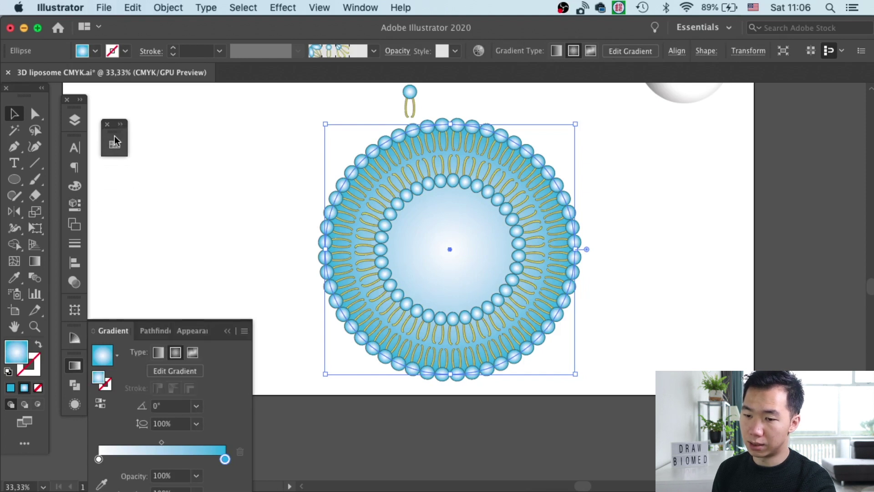
{"action": "left_click", "coordinate": [115, 144]}
{"action": "left_click", "coordinate": [136, 191]}
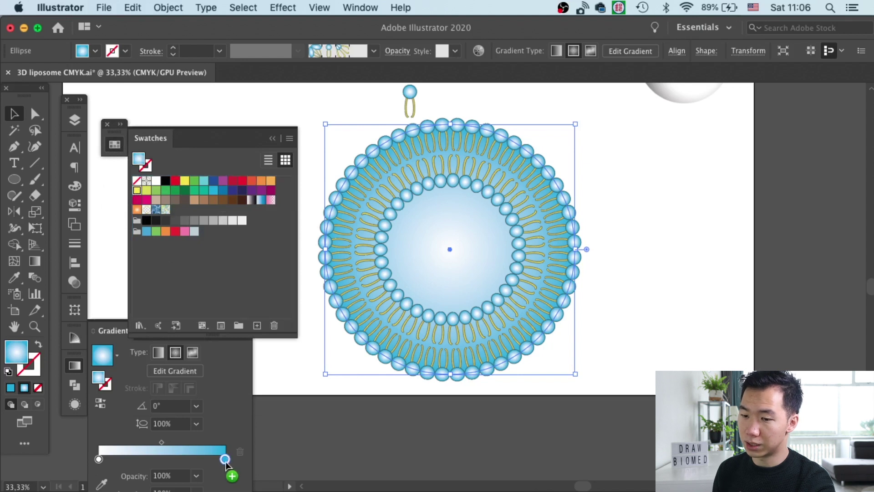
{"action": "left_click_drag", "start_coordinate": [226, 460], "coordinate": [226, 460]}
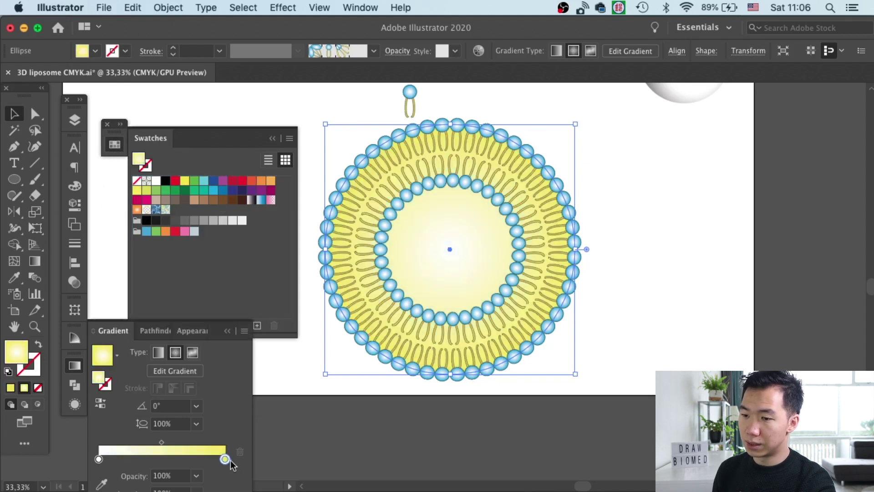
Move the gradient's white stop to about 75% and add a light yellow stop at about 56%
{"action": "left_click_drag", "start_coordinate": [99, 458], "coordinate": [197, 462]}
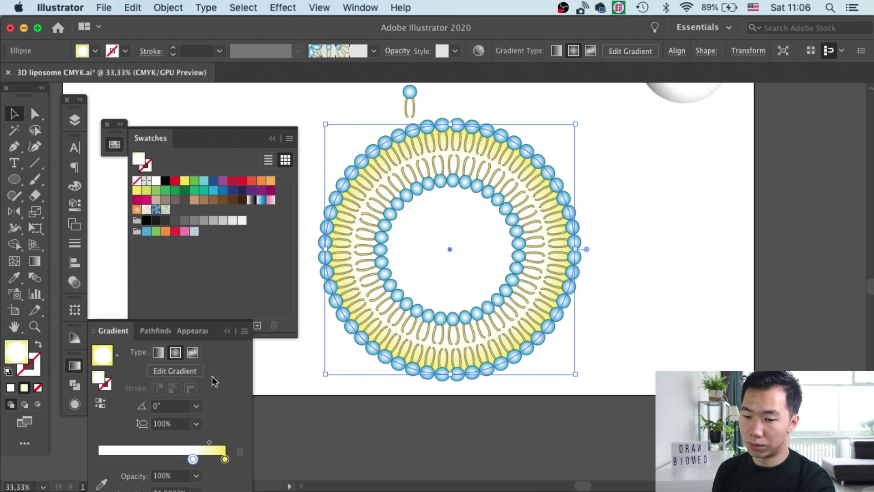
{"action": "left_click", "coordinate": [115, 459]}
{"action": "left_click_drag", "start_coordinate": [116, 460], "coordinate": [172, 468]}
{"action": "left_click_drag", "start_coordinate": [134, 193], "coordinate": [170, 459]}
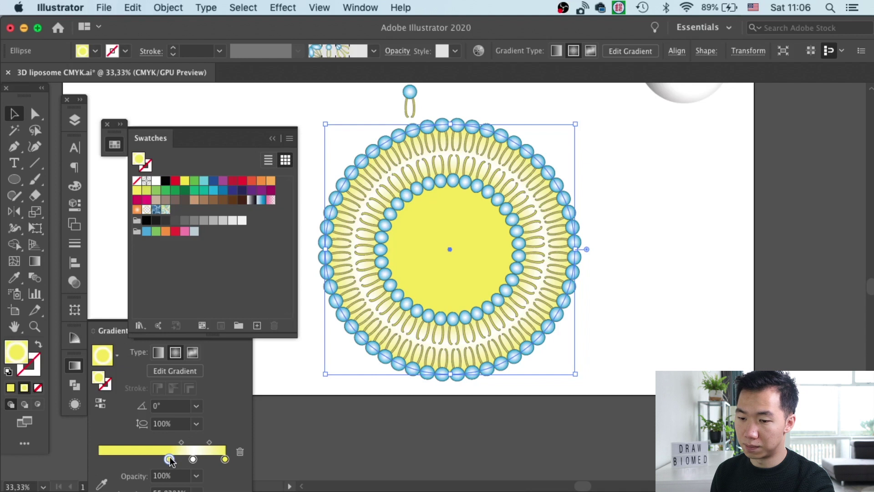
Shift the white gradient stop to about 77% and the inner yellow stop to about 58%, and deselect the circle
{"action": "left_click", "coordinate": [195, 459]}
{"action": "left_click_drag", "start_coordinate": [197, 461], "coordinate": [197, 461]}
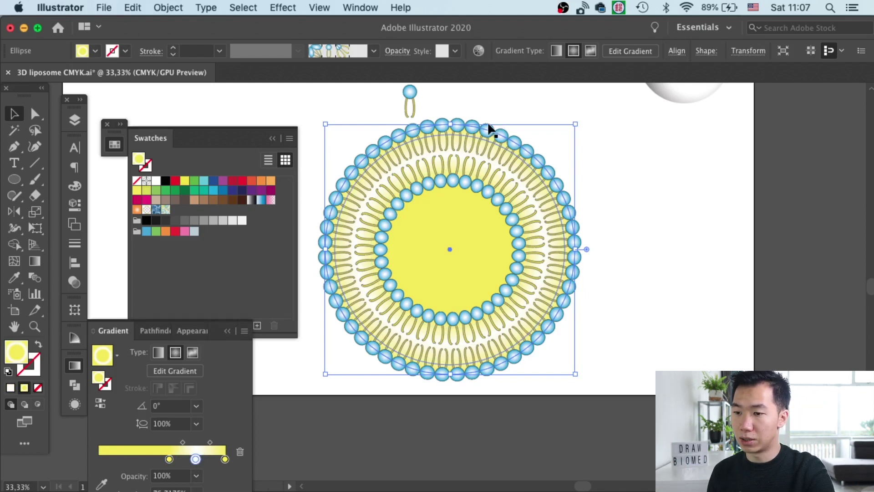
{"action": "left_click_drag", "start_coordinate": [169, 459], "coordinate": [172, 459]}
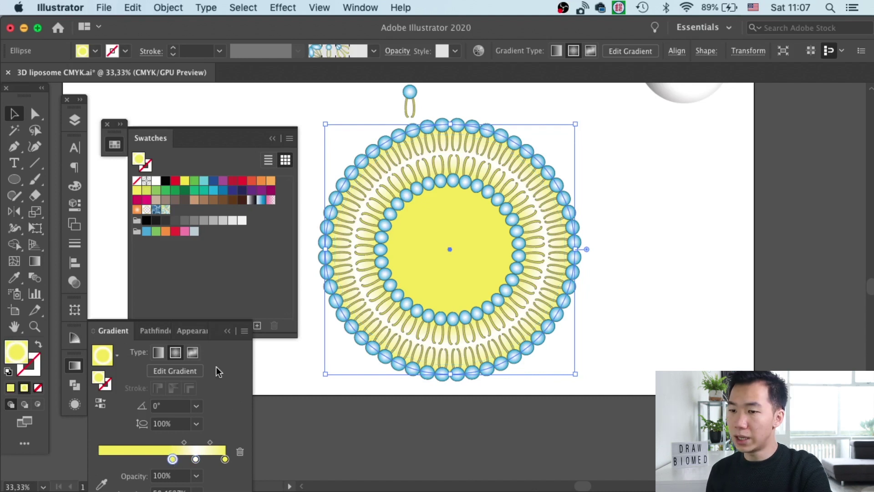
{"action": "left_click", "coordinate": [673, 241]}
{"action": "left_click", "coordinate": [272, 138]}
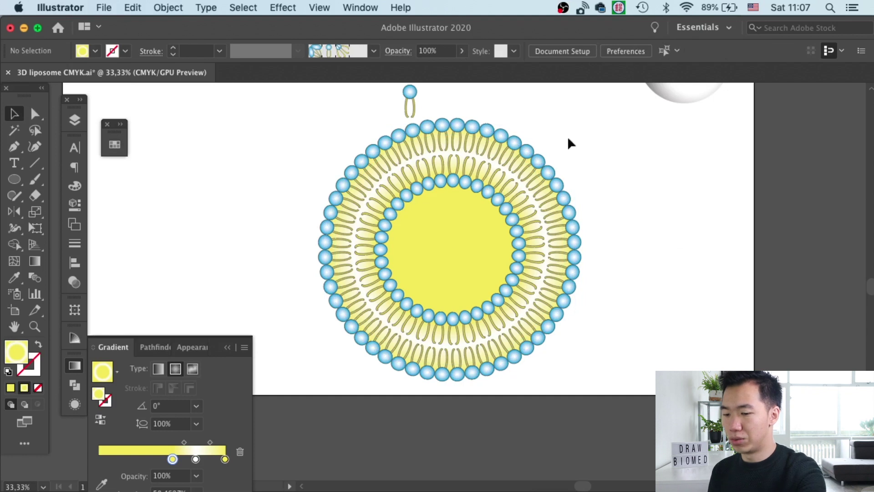
Group the two membrane rings with the gradient circle and move the group left, clear of the phospholipids
{"action": "left_click", "coordinate": [453, 282]}
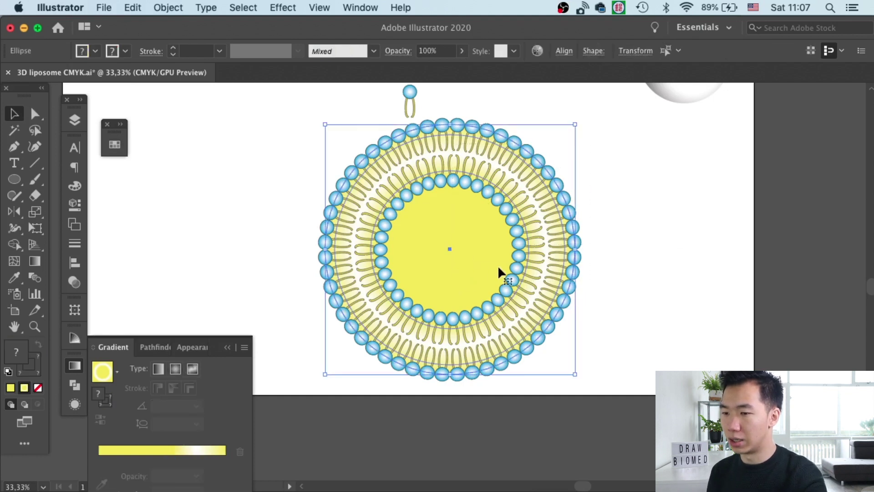
{"action": "key", "text": "super+g"}
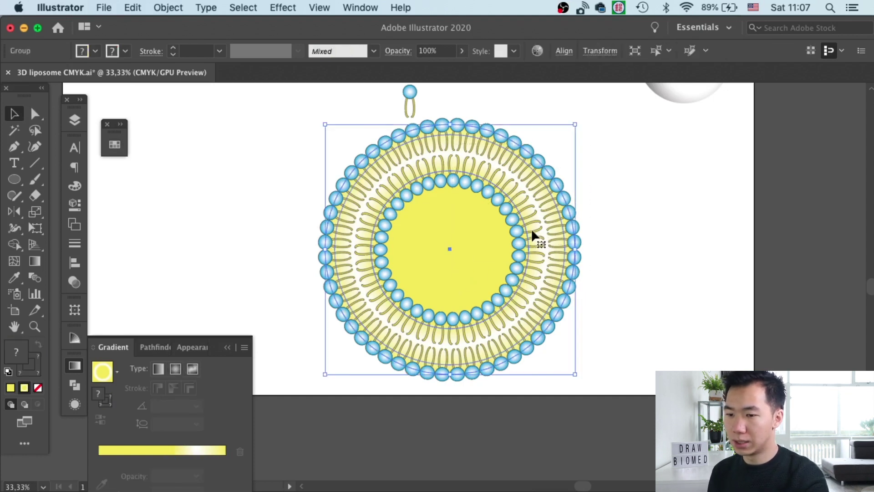
{"action": "left_click", "coordinate": [596, 191]}
{"action": "left_click_drag", "start_coordinate": [531, 195], "coordinate": [515, 204]}
{"action": "left_click", "coordinate": [515, 204]}
{"action": "left_click", "coordinate": [226, 348]}
{"action": "left_click_drag", "start_coordinate": [371, 198], "coordinate": [505, 282]}
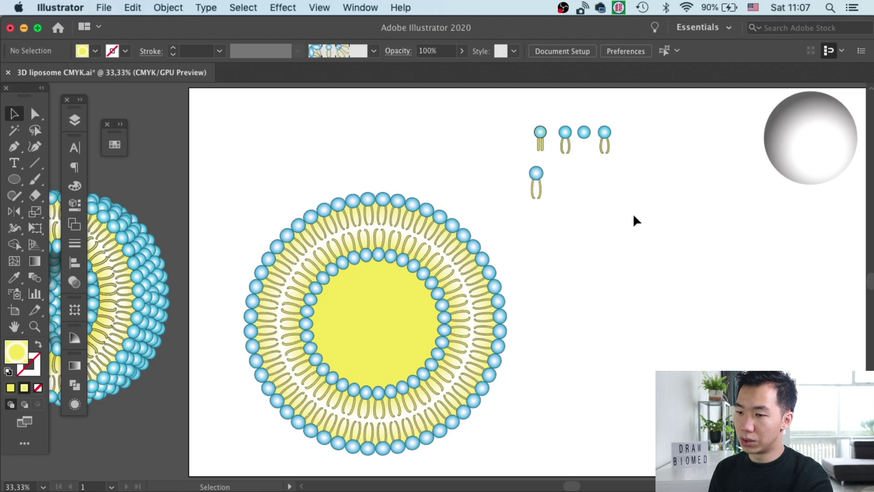
Take the blue head from the lower phospholipid and place three copies inside the liposome's yellow centre
{"action": "left_click", "coordinate": [535, 175]}
{"action": "double_click", "coordinate": [537, 182]}
{"action": "key", "text": "super+equal"}
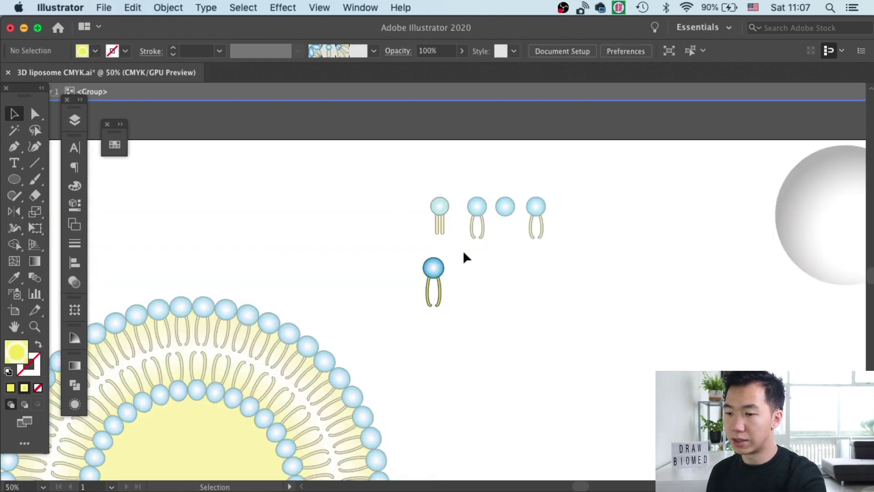
{"action": "left_click", "coordinate": [430, 270]}
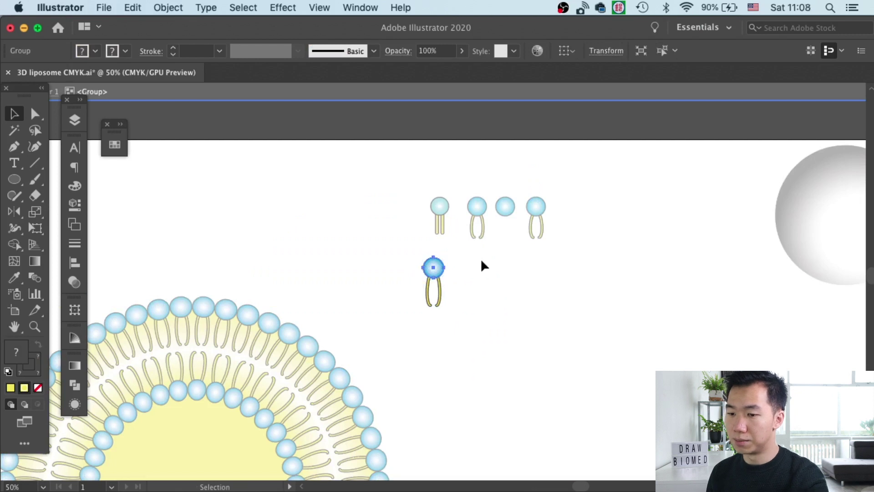
{"action": "key", "text": "Escape"}
{"action": "left_click", "coordinate": [458, 321]}
{"action": "left_click_drag", "start_coordinate": [430, 354], "coordinate": [520, 217]}
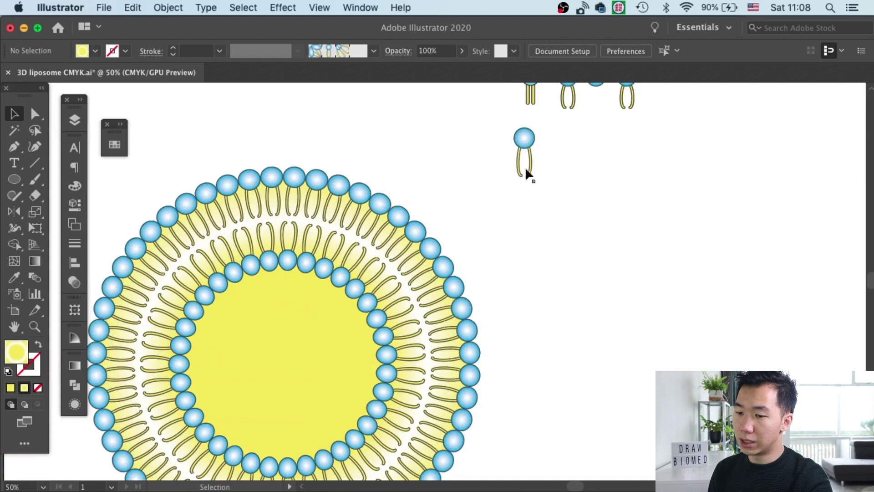
{"action": "left_click_drag", "start_coordinate": [432, 286], "coordinate": [337, 353]}
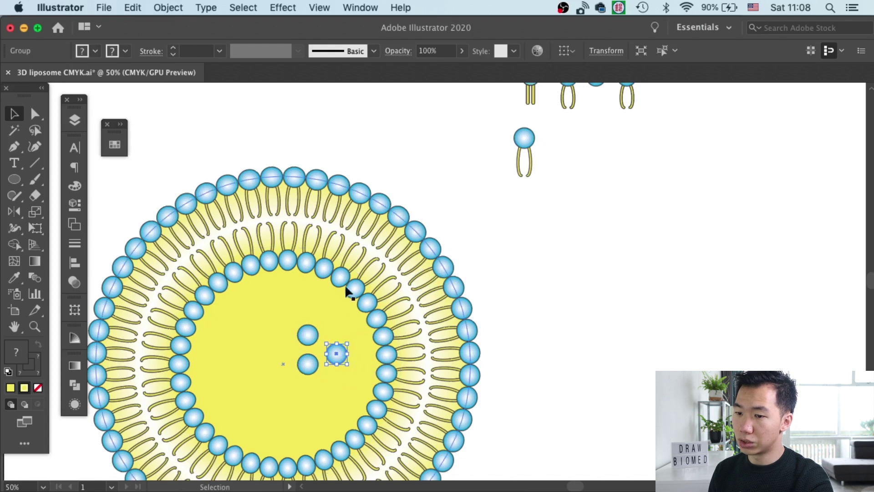
Create a new Scatter Brush from the selected blue head, keeping the default brush options
{"action": "left_click", "coordinate": [374, 51]}
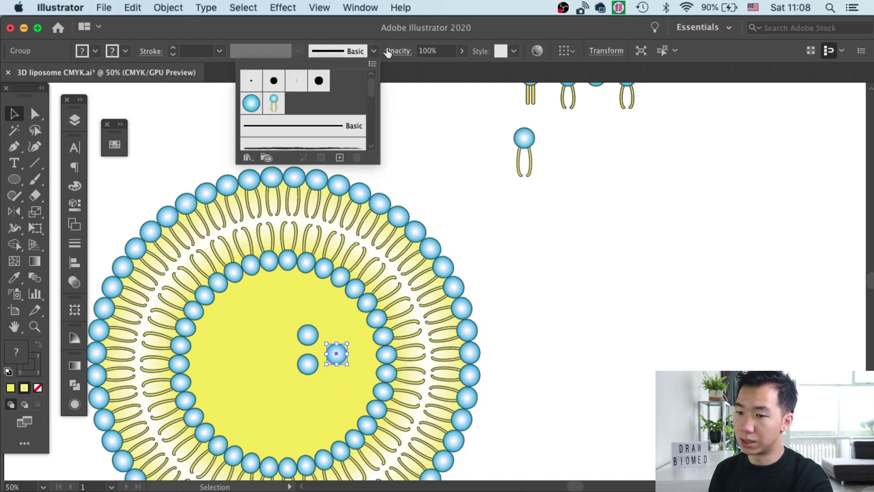
{"action": "left_click", "coordinate": [372, 64]}
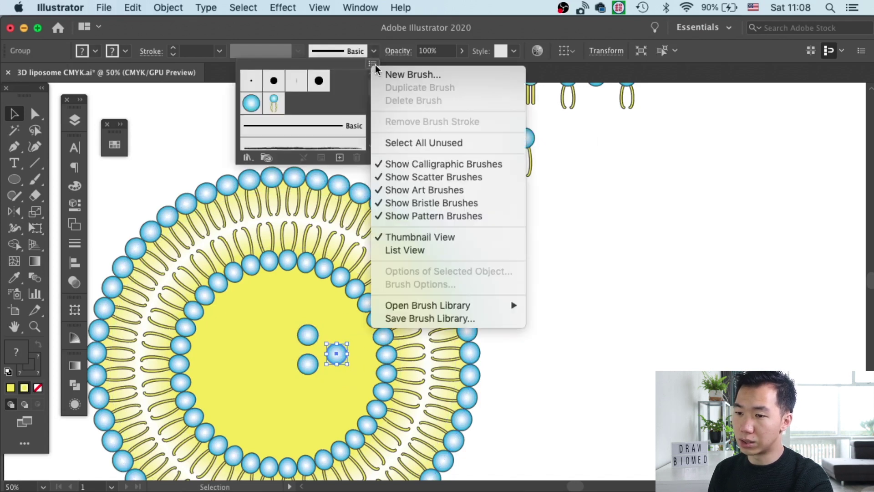
{"action": "left_click", "coordinate": [370, 67]}
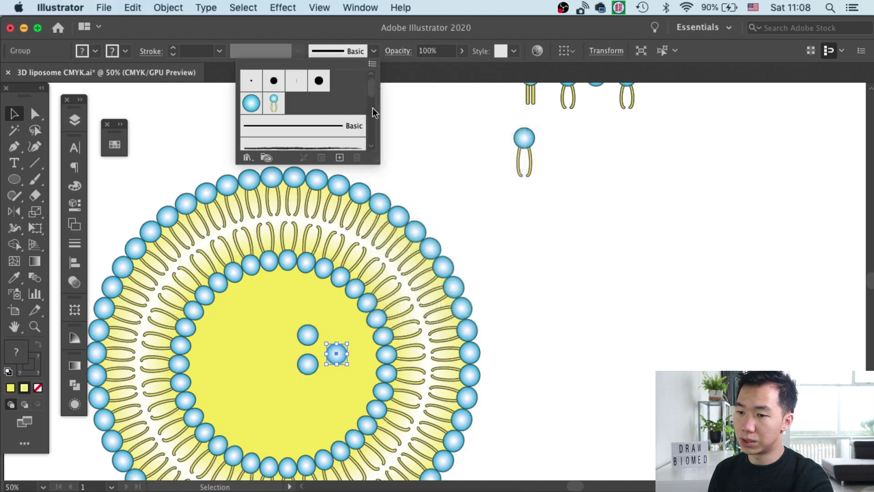
{"action": "left_click", "coordinate": [339, 157]}
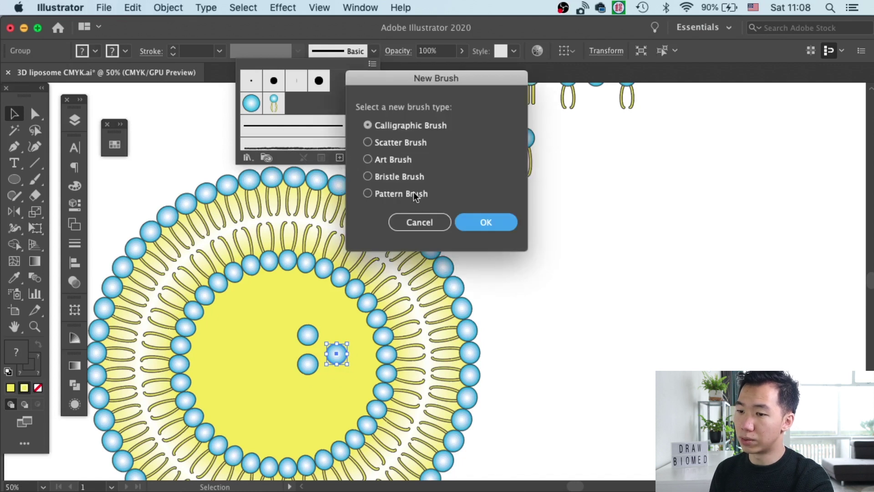
{"action": "left_click", "coordinate": [395, 141]}
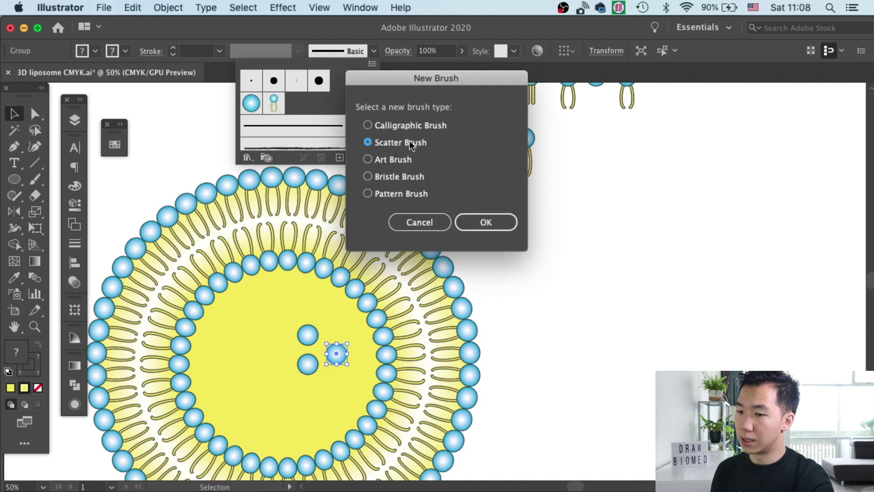
{"action": "left_click", "coordinate": [497, 221]}
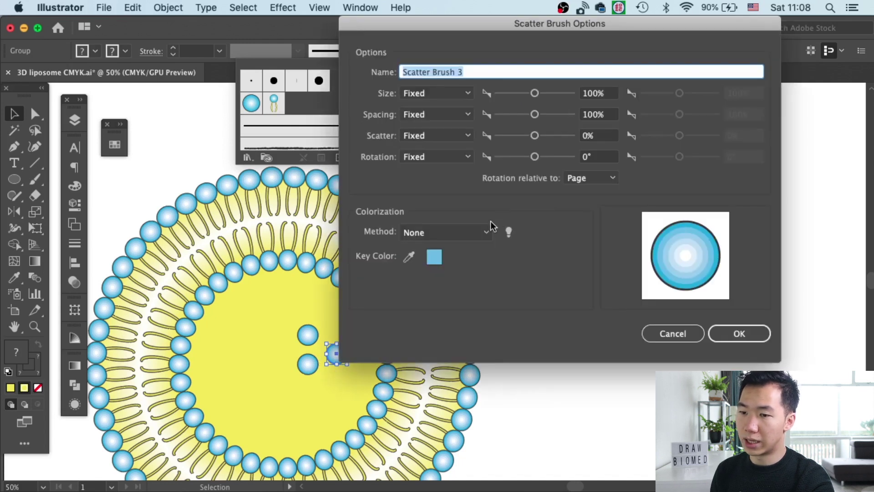
{"action": "left_click", "coordinate": [729, 332]}
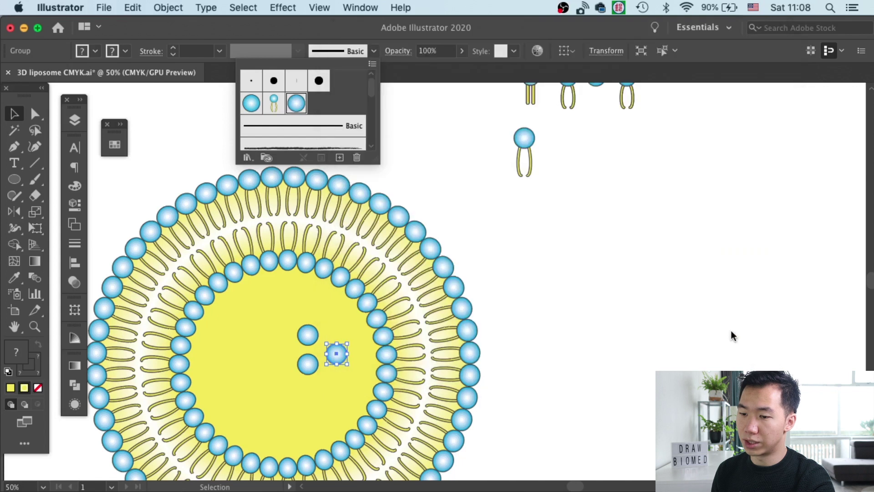
Move the three loose blue heads out of the liposome onto the blank canvas beside it and deselect them
{"action": "left_click", "coordinate": [308, 339]}
{"action": "left_click", "coordinate": [307, 336]}
{"action": "left_click", "coordinate": [309, 364], "text": "shift"}
{"action": "left_click", "coordinate": [333, 351], "text": "shift"}
{"action": "left_click_drag", "start_coordinate": [337, 349], "coordinate": [645, 245]}
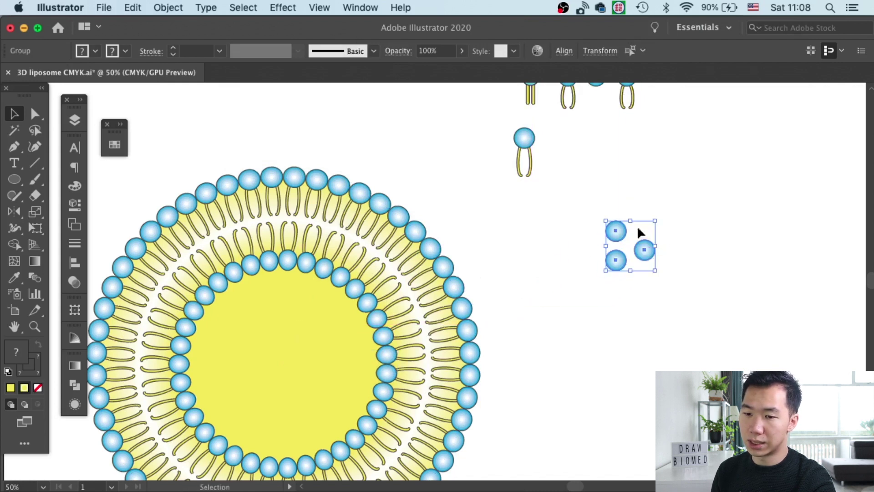
{"action": "left_click", "coordinate": [458, 260]}
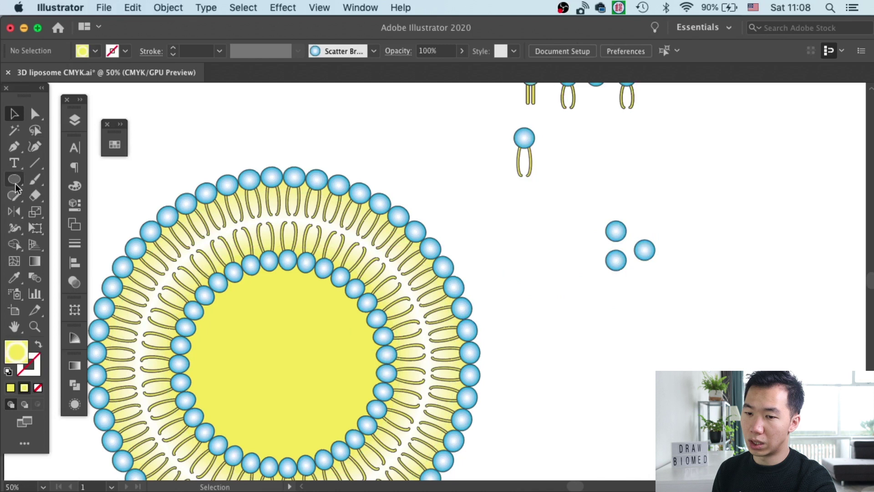
Draw a circle beside the liposome, about as wide as its inner ring, with no fill and a black stroke
{"action": "left_click_drag", "start_coordinate": [15, 187], "coordinate": [73, 211]}
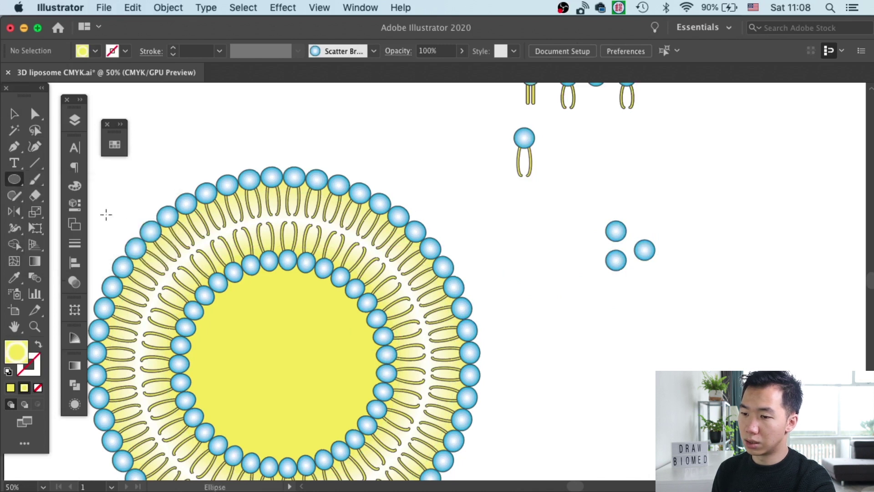
{"action": "left_click_drag", "start_coordinate": [486, 220], "coordinate": [682, 417]}
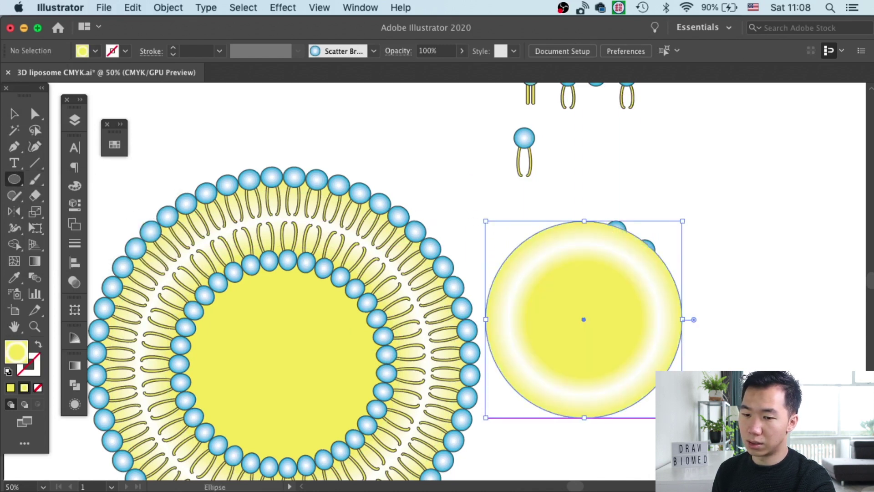
{"action": "left_click", "coordinate": [38, 345]}
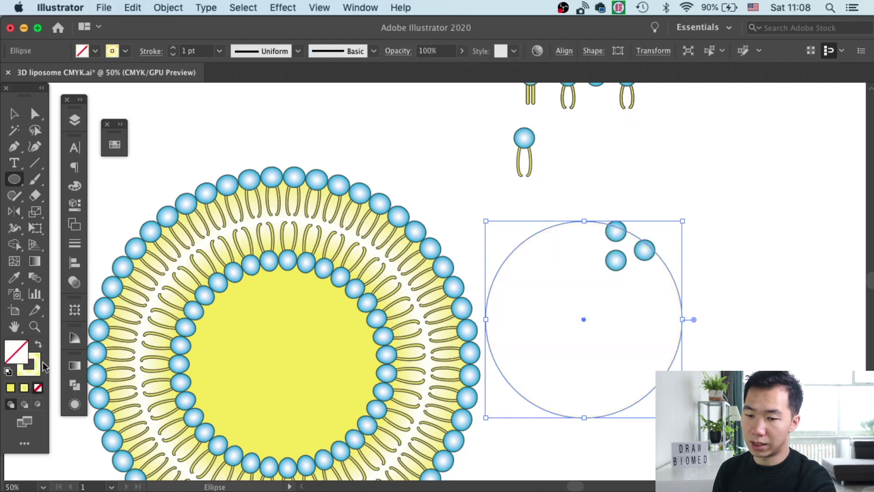
{"action": "left_click", "coordinate": [11, 389]}
{"action": "key", "text": "v"}
{"action": "left_click", "coordinate": [105, 163]}
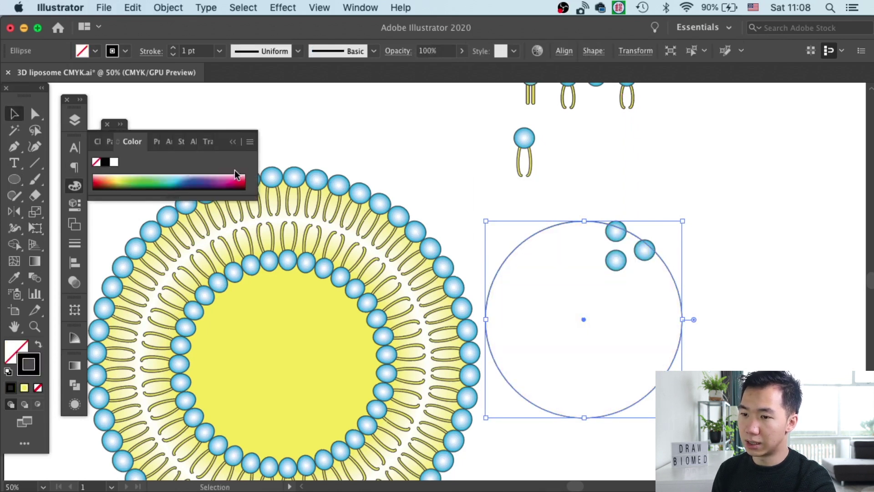
Apply the new blue-head scatter brush to the black circle's stroke and deselect it
{"action": "left_click", "coordinate": [724, 223]}
{"action": "left_click", "coordinate": [676, 275]}
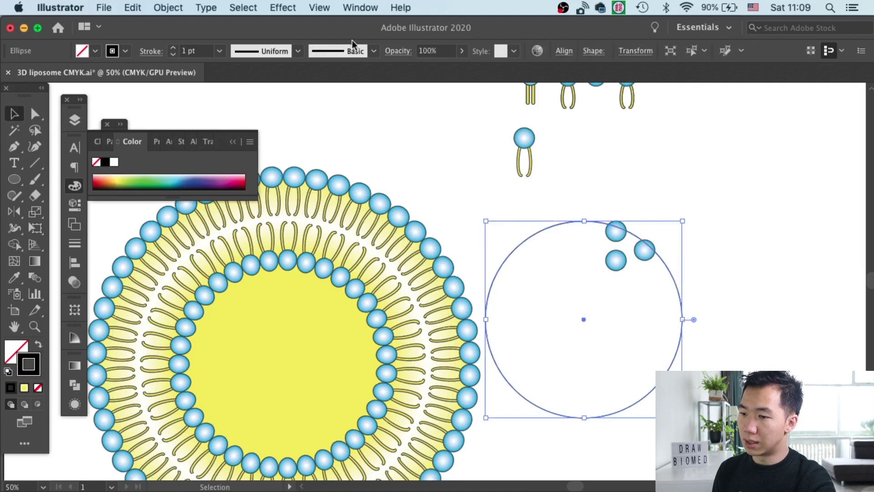
{"action": "left_click", "coordinate": [373, 50]}
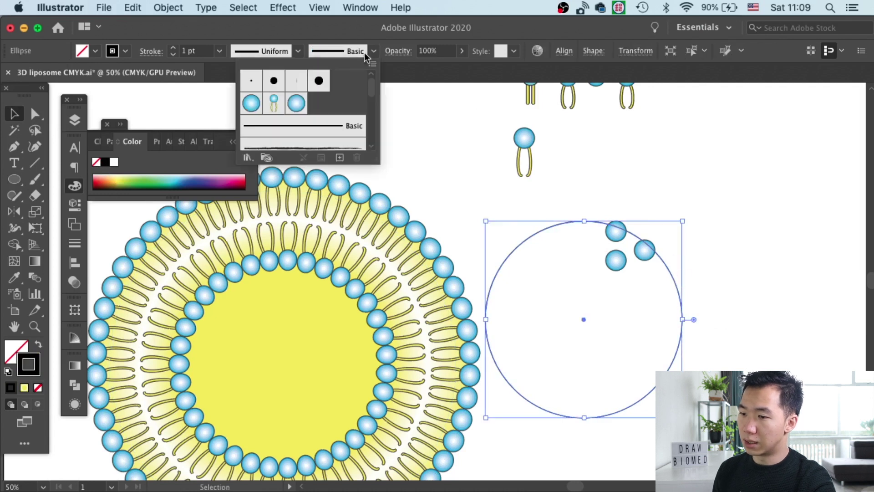
{"action": "left_click", "coordinate": [295, 104]}
{"action": "left_click", "coordinate": [755, 239]}
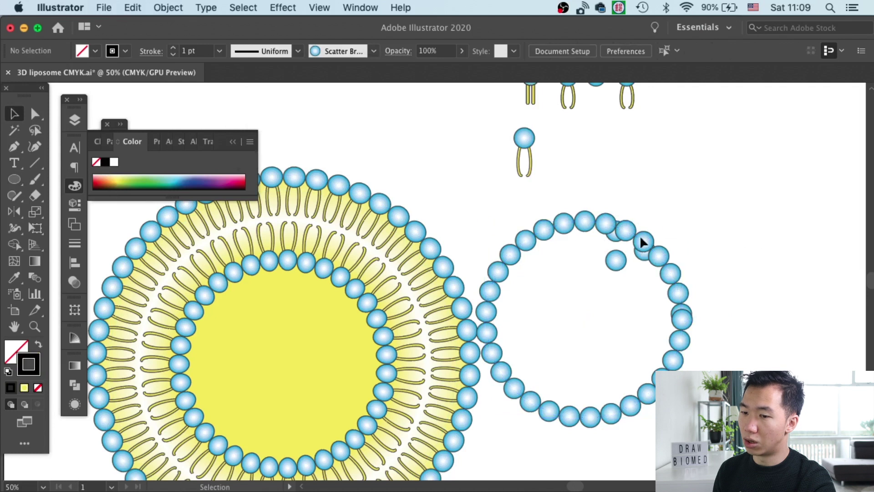
Center the head ring over the liposome's inner ring and nest a slightly smaller copy inside it
{"action": "mouse_move", "coordinate": [640, 240]}
{"action": "left_mouse_down"}
{"action": "mouse_move", "coordinate": [542, 242]}
{"action": "mouse_move", "coordinate": [341, 283]}
{"action": "left_mouse_up"}
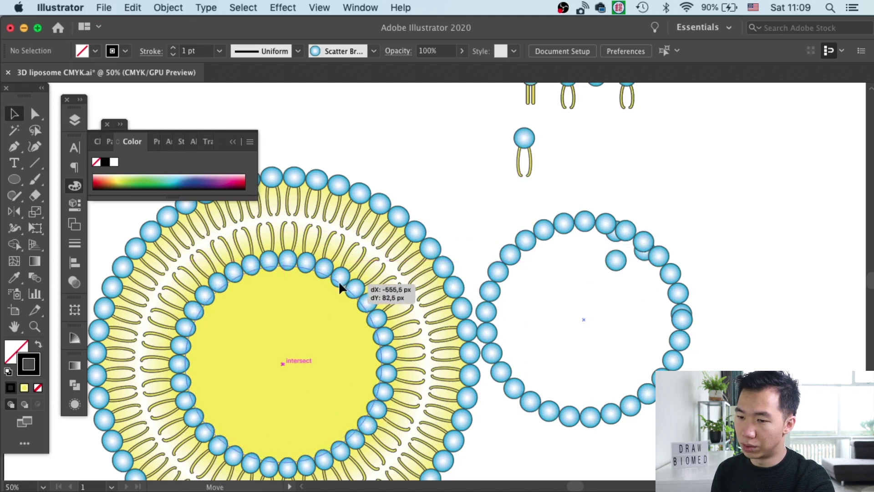
{"action": "left_click_drag", "start_coordinate": [339, 284], "coordinate": [339, 284]}
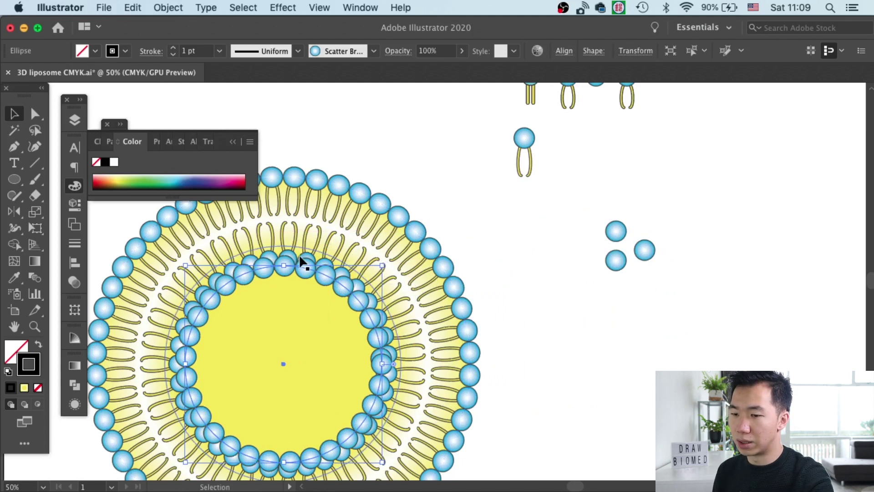
{"action": "left_click", "coordinate": [312, 256]}
{"action": "left_click_drag", "start_coordinate": [317, 291], "coordinate": [325, 286]}
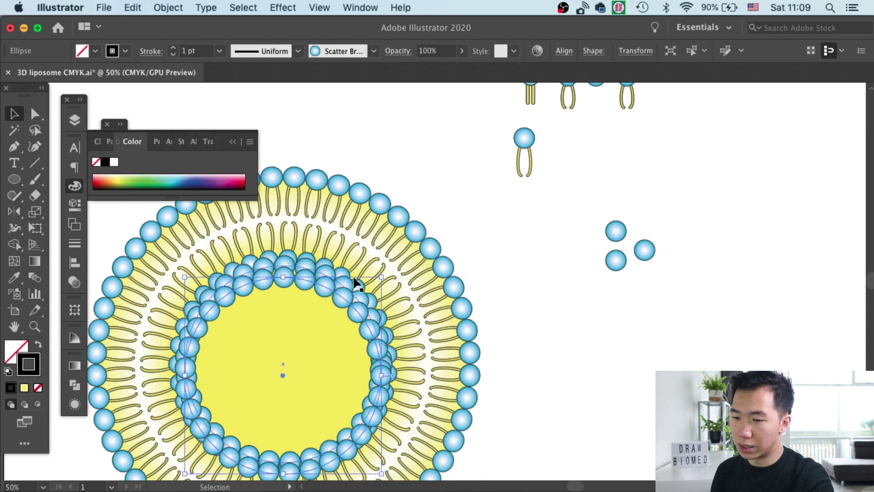
{"action": "left_click_drag", "start_coordinate": [382, 473], "coordinate": [366, 459]}
{"action": "left_click_drag", "start_coordinate": [325, 295], "coordinate": [333, 295]}
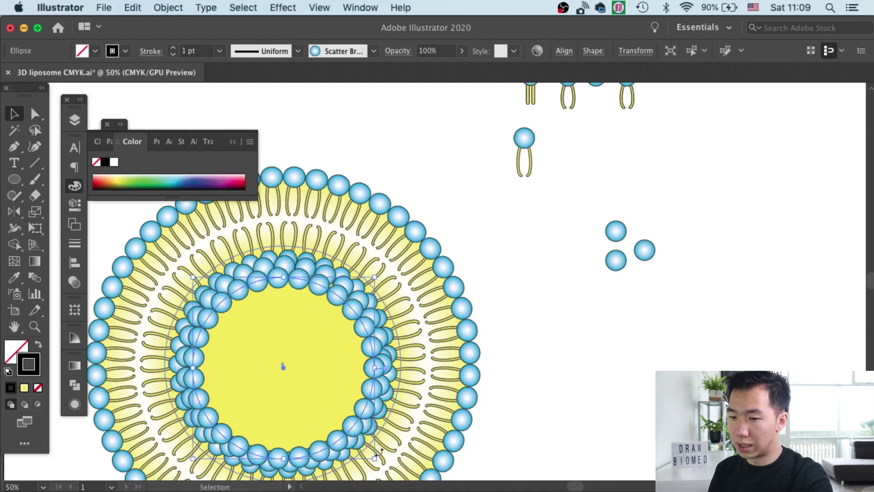
Paste a copy of the head ring in place and scale it down toward the liposome's centre
{"action": "left_click_drag", "start_coordinate": [378, 367], "coordinate": [377, 364]}
{"action": "key", "text": "a"}
{"action": "key", "text": "v"}
{"action": "key", "text": "super+c"}
{"action": "key", "text": "super+f"}
{"action": "left_click", "coordinate": [357, 279], "text": "alt"}
{"action": "key", "text": "v"}
{"action": "left_click_drag", "start_coordinate": [379, 273], "coordinate": [364, 282]}
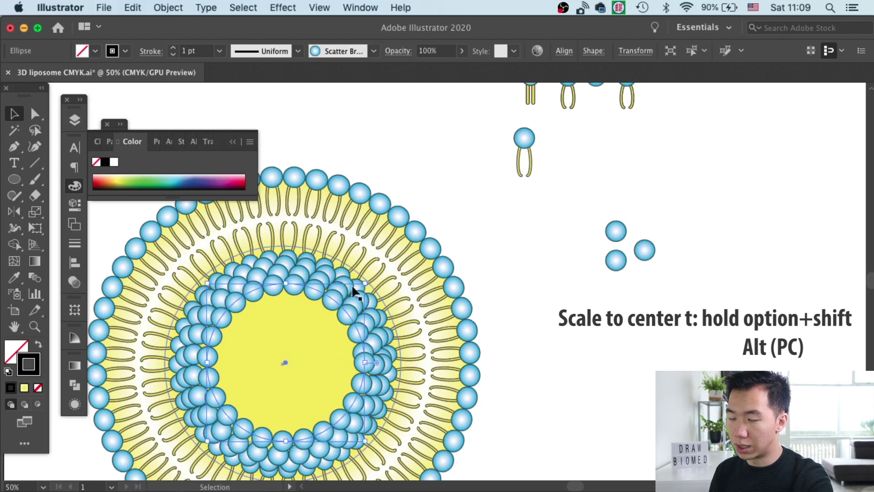
Add progressively smaller head rings, scaled about the centre, until they cover the yellow core, and save the document
{"action": "key", "text": "super"}
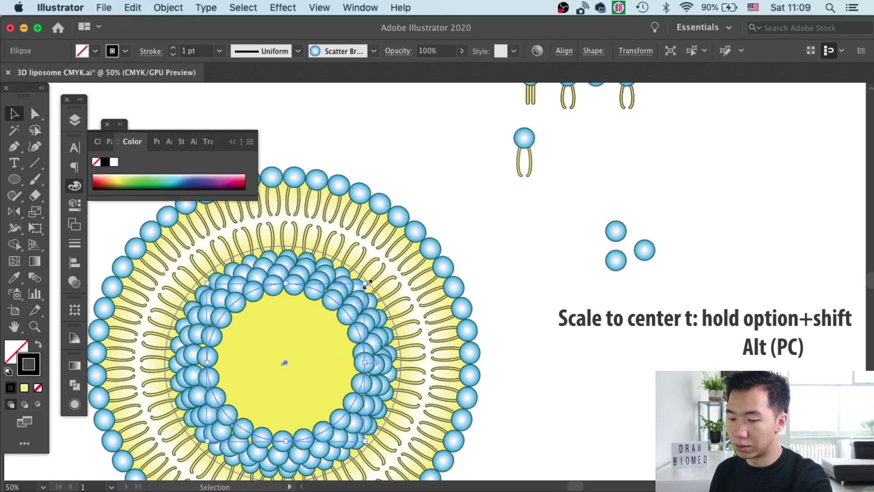
{"action": "left_click_drag", "start_coordinate": [366, 284], "coordinate": [327, 320]}
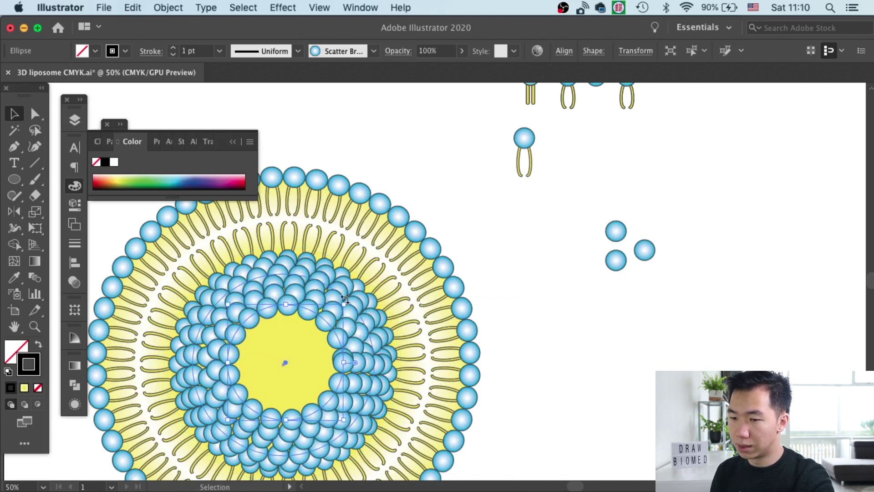
{"action": "key", "text": "super"}
{"action": "key", "text": "super"}
{"action": "key", "text": "super"}
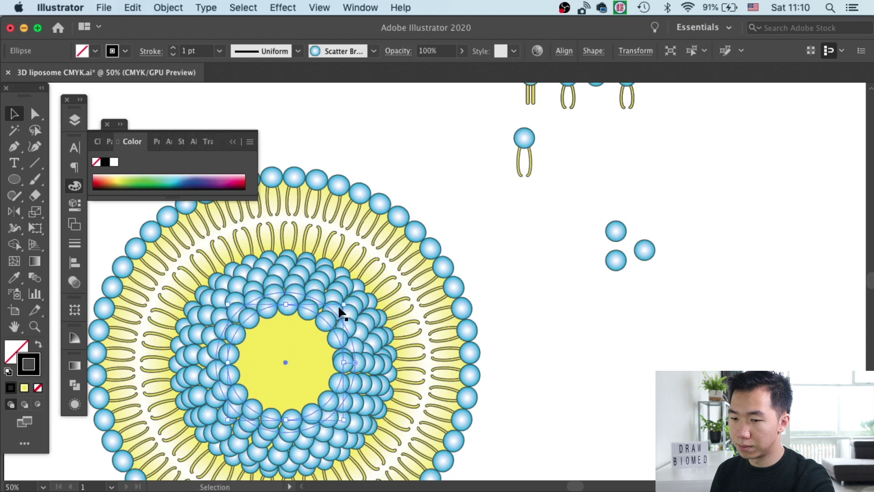
{"action": "left_click_drag", "start_coordinate": [347, 306], "coordinate": [303, 341]}
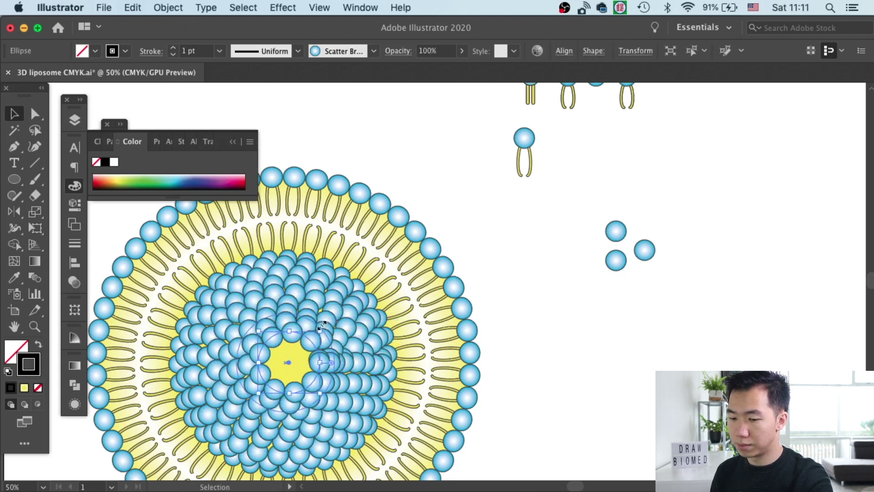
{"action": "left_click", "coordinate": [657, 253]}
{"action": "key", "text": "super+s"}
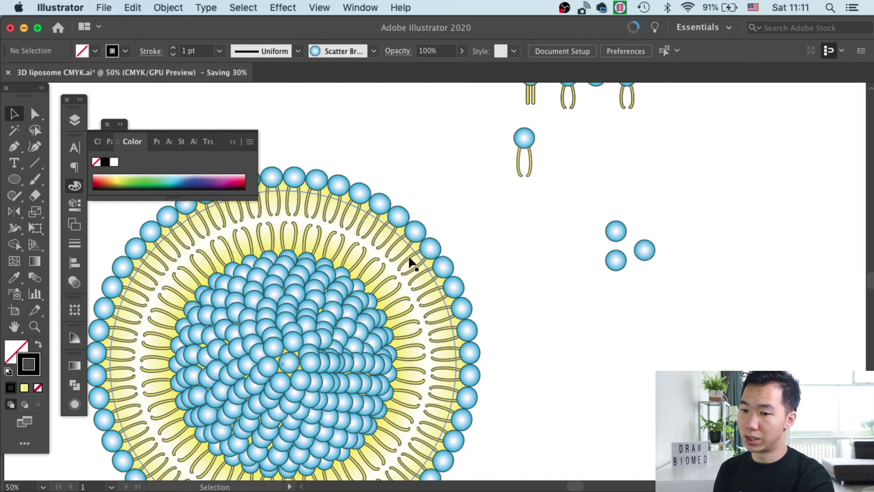
Ungroup the two membrane rings and the yellow gradient circle, and deselect them
{"action": "left_click", "coordinate": [422, 254]}
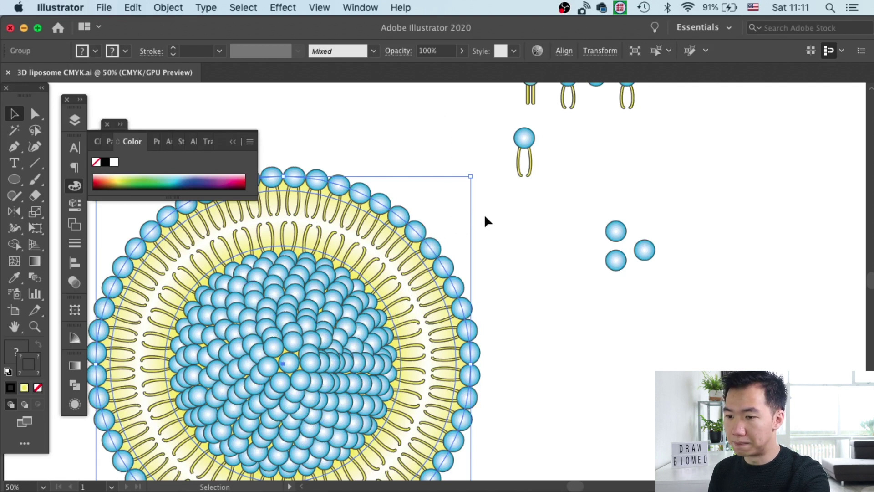
{"action": "right_click", "coordinate": [421, 244]}
{"action": "left_click", "coordinate": [453, 359]}
{"action": "left_click", "coordinate": [478, 247]}
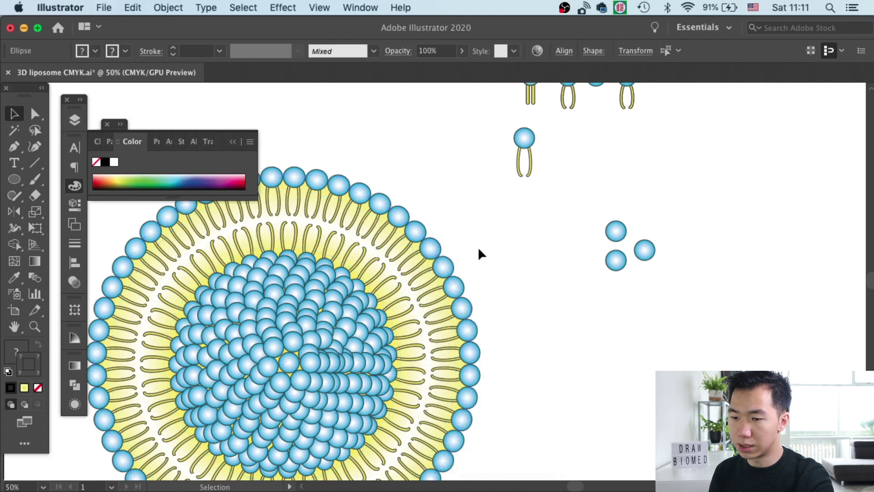
Bring the inner membrane ring in front of the nested head rings, deselect it and save the document
{"action": "left_click", "coordinate": [369, 268]}
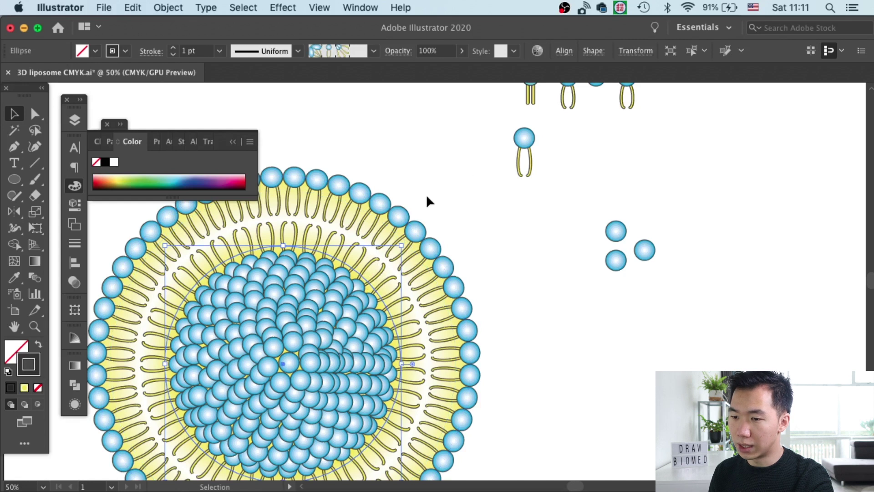
{"action": "left_click", "coordinate": [446, 164]}
{"action": "left_click_drag", "start_coordinate": [381, 229], "coordinate": [376, 230]}
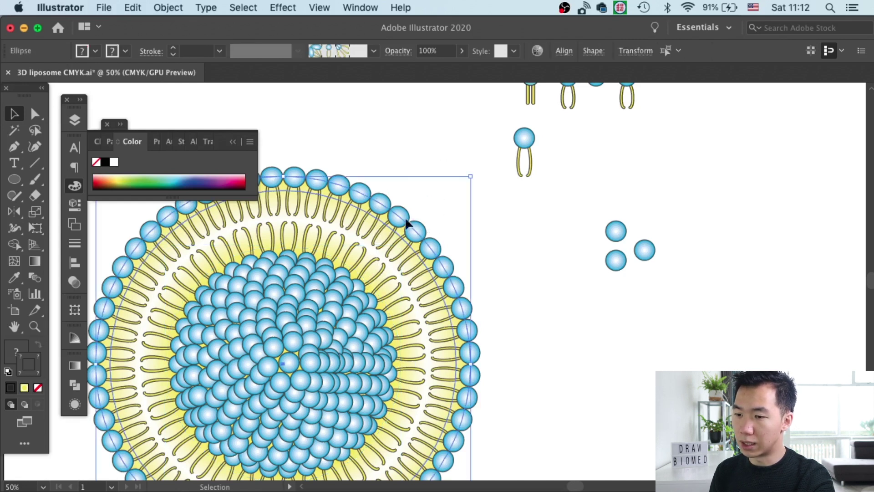
{"action": "left_click", "coordinate": [448, 172]}
{"action": "left_click_drag", "start_coordinate": [439, 168], "coordinate": [370, 230]}
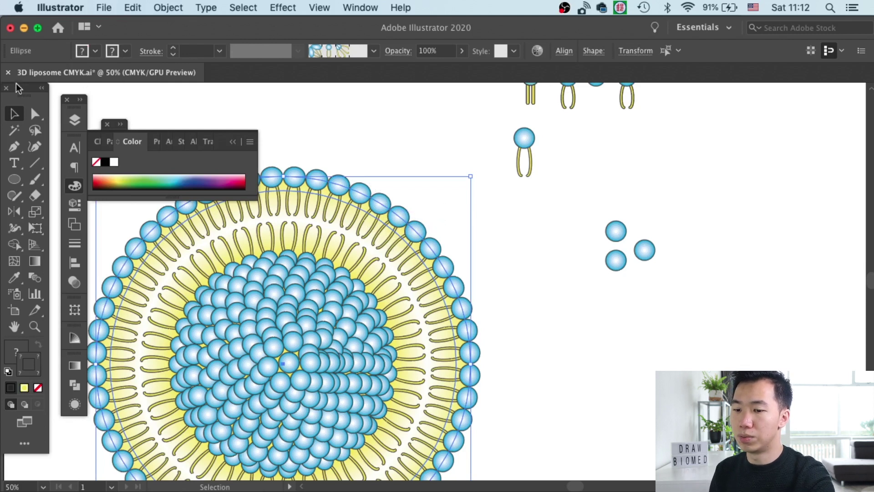
{"action": "key", "text": "super+shift+a"}
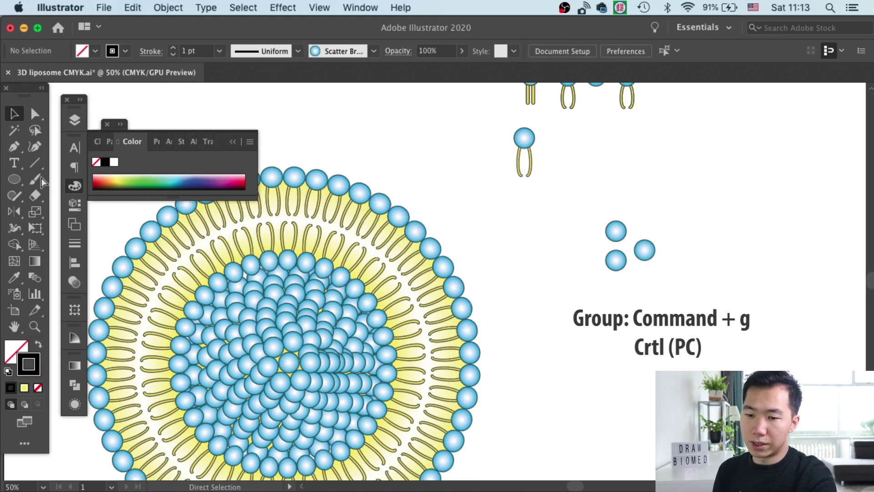
{"action": "key", "text": "super+s"}
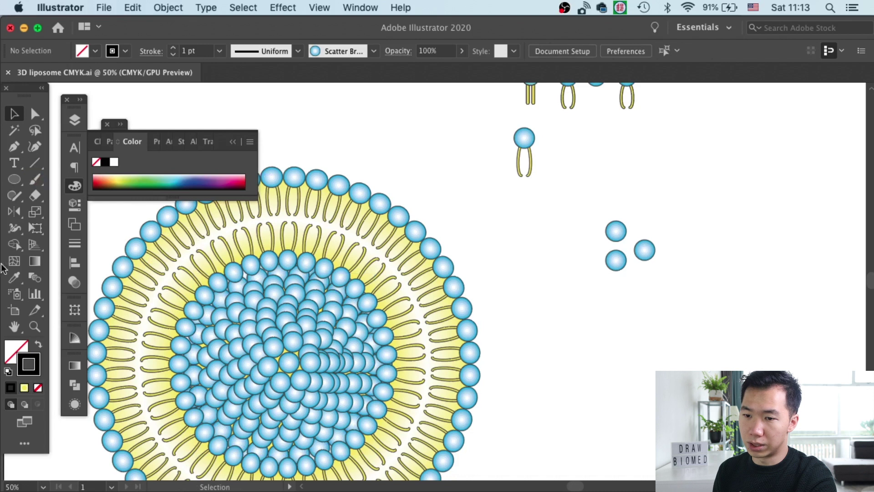
Add a new layer above Layer 1 and move the inner membrane ring and nested head rings onto it in place
{"action": "left_click", "coordinate": [75, 121]}
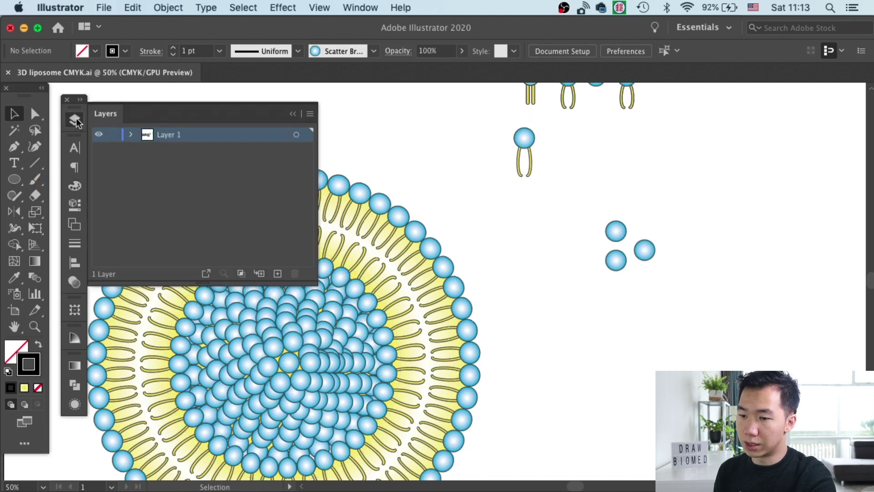
{"action": "left_click", "coordinate": [278, 273]}
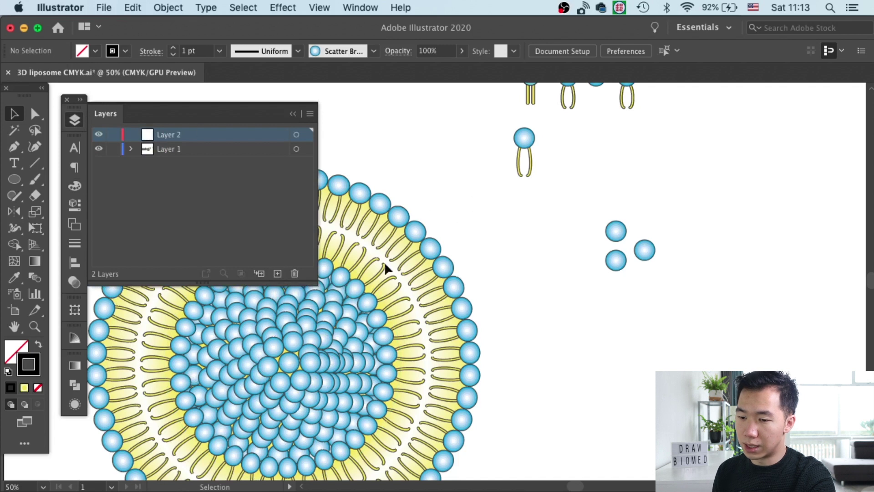
{"action": "left_click_drag", "start_coordinate": [387, 263], "coordinate": [260, 419]}
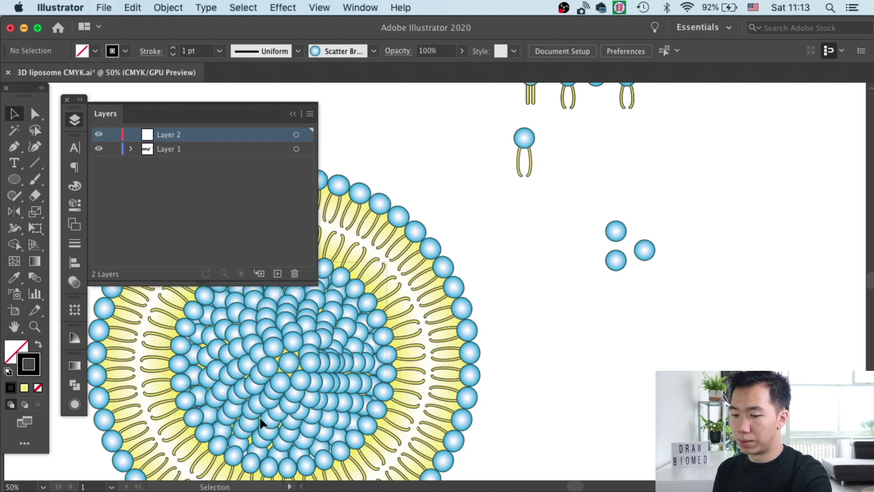
{"action": "left_click_drag", "start_coordinate": [192, 465], "coordinate": [262, 423]}
{"action": "key", "text": "a"}
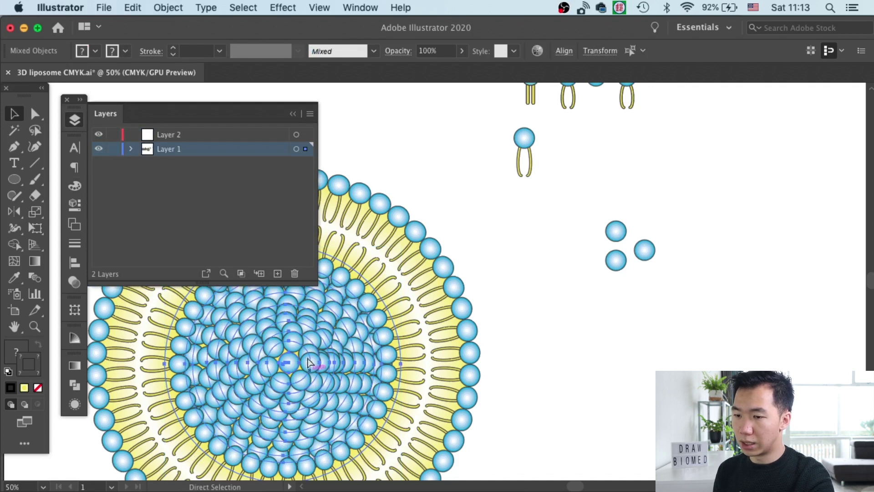
{"action": "key", "text": "v"}
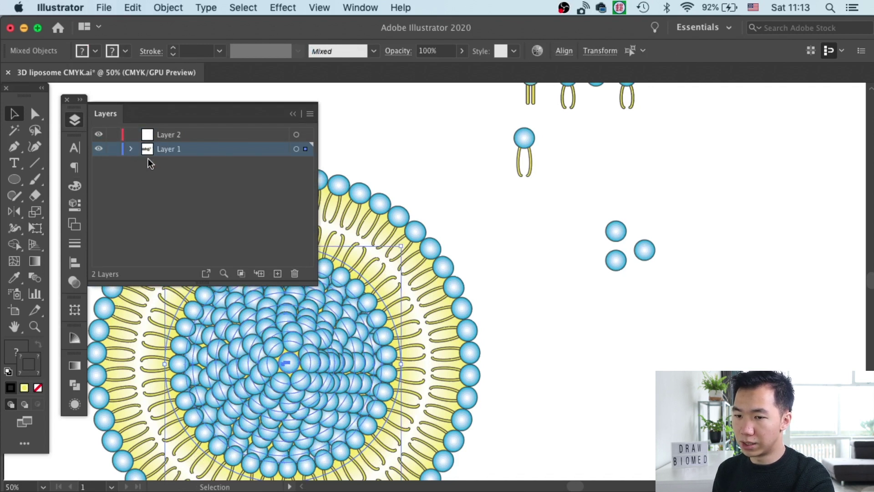
{"action": "key", "text": "Delete"}
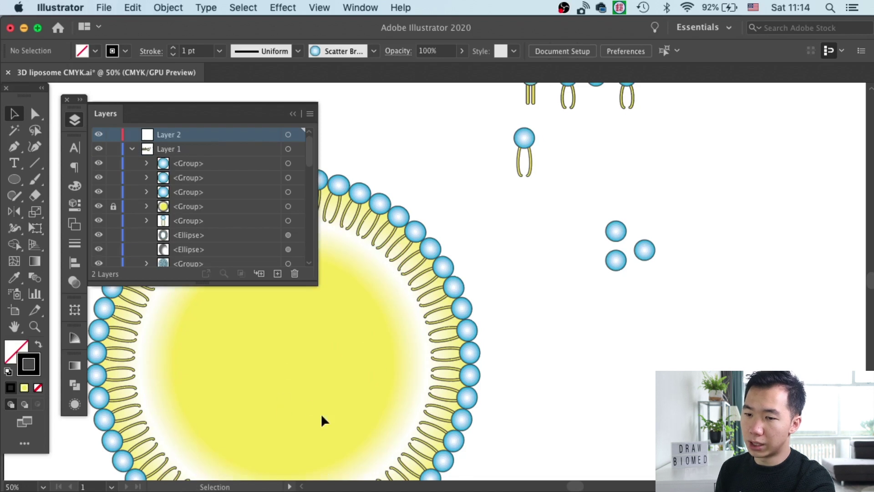
{"action": "left_click", "coordinate": [180, 148]}
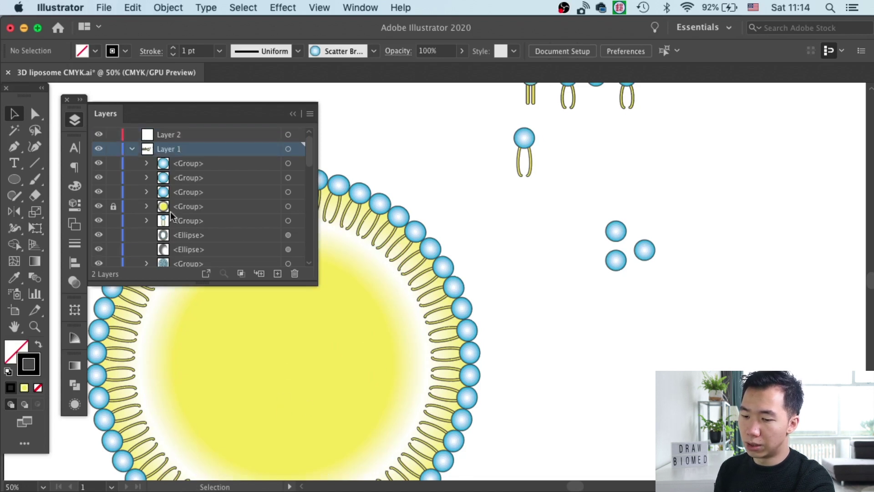
{"action": "left_click", "coordinate": [190, 137]}
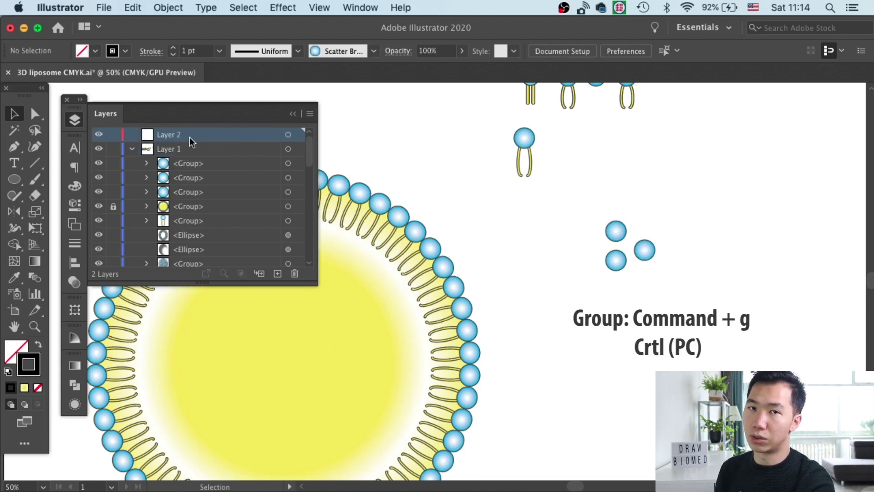
{"action": "key", "text": "super"}
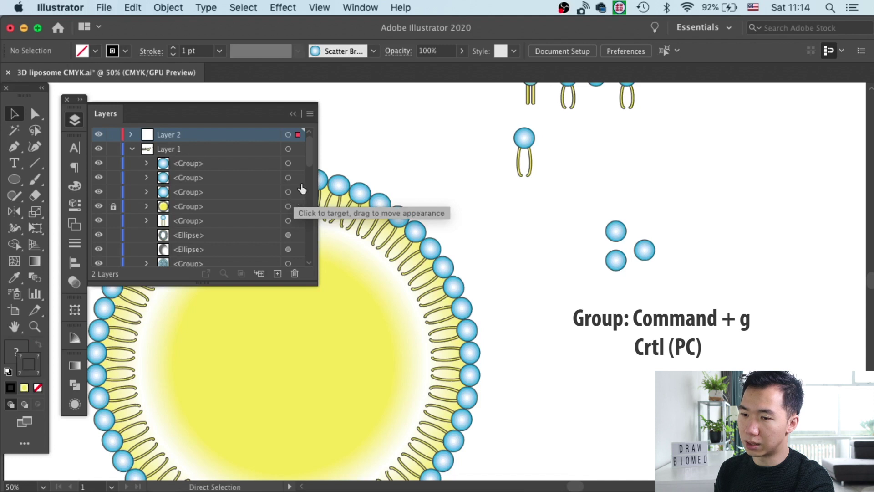
{"action": "key", "text": "super+f"}
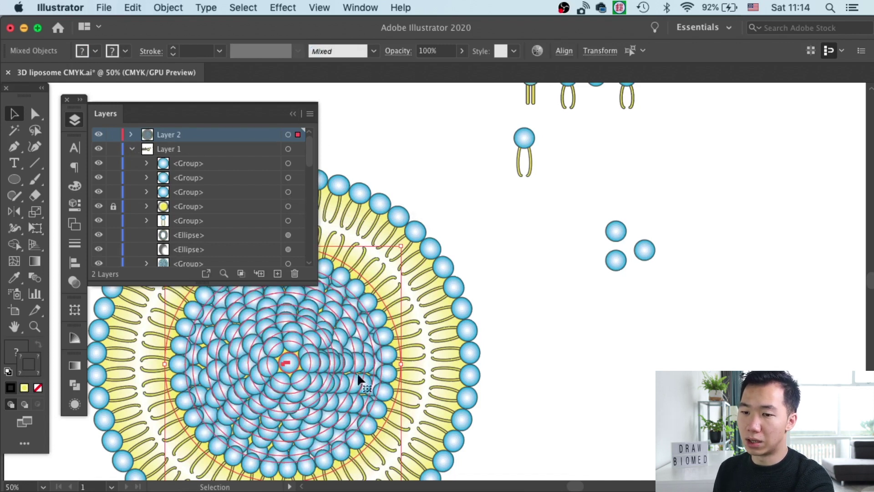
Lock Layer 1 and deselect the rings on Layer 2
{"action": "left_click", "coordinate": [114, 150]}
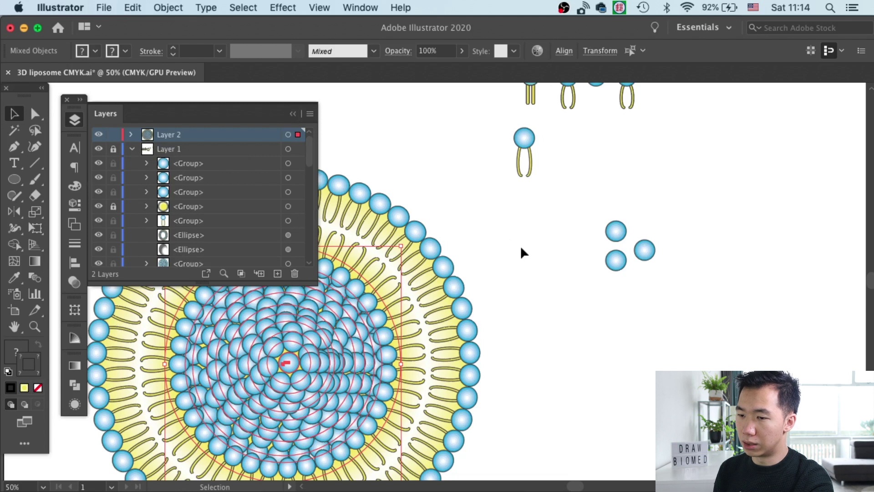
{"action": "left_click", "coordinate": [289, 114]}
{"action": "left_click", "coordinate": [447, 194]}
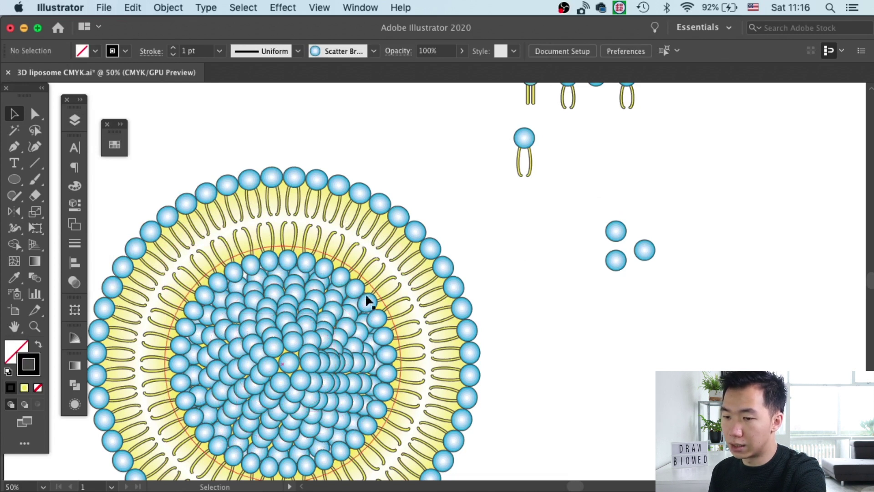
Send the nested head rings to the back one by one, working from the largest ring to the smallest
{"action": "left_click", "coordinate": [332, 291]}
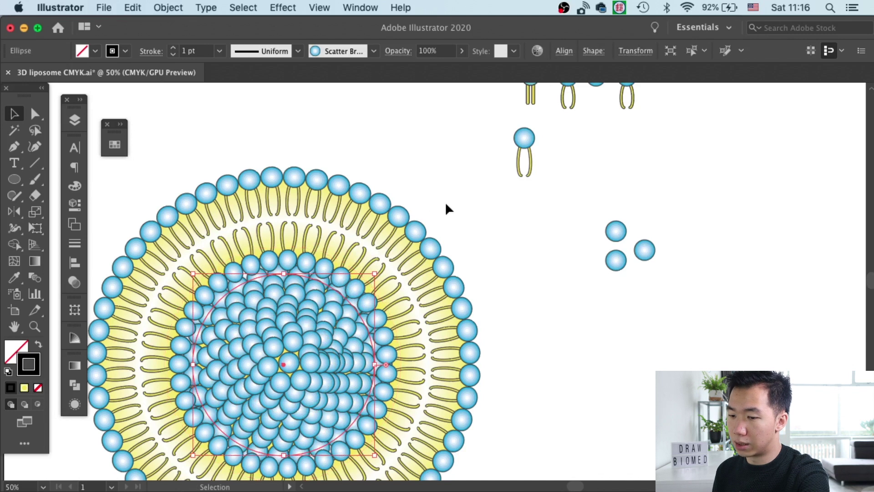
{"action": "right_click", "coordinate": [339, 296]}
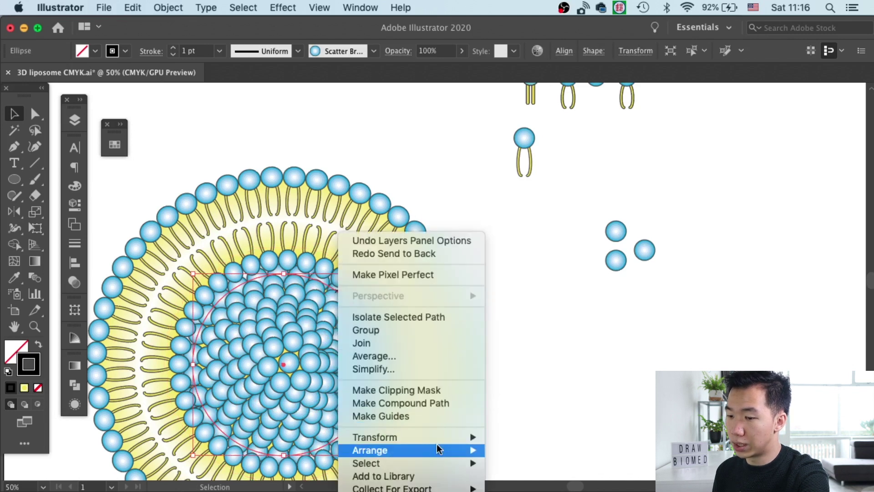
{"action": "mouse_move", "coordinate": [442, 453]}
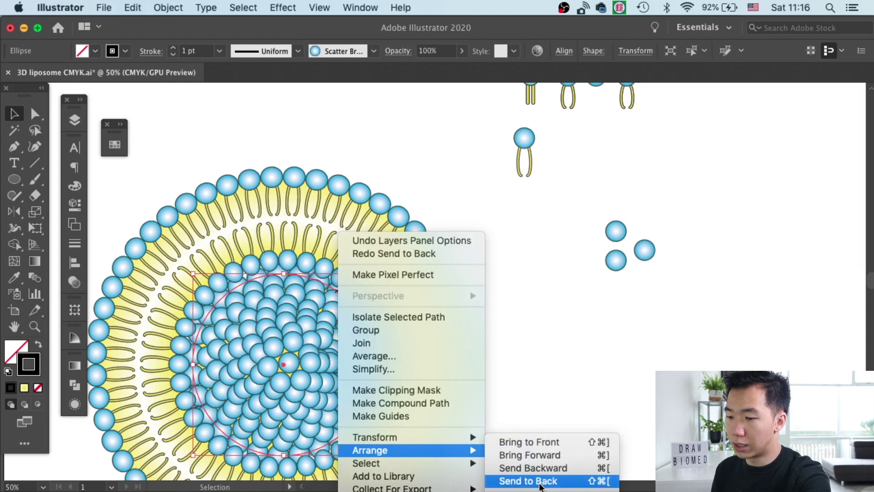
{"action": "left_click", "coordinate": [541, 483]}
{"action": "left_click", "coordinate": [528, 255]}
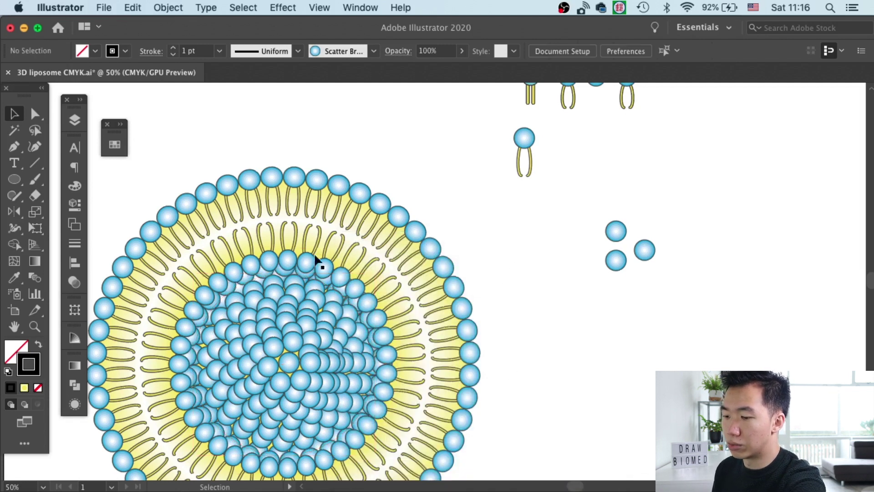
{"action": "left_click", "coordinate": [314, 285]}
{"action": "key", "text": "a"}
{"action": "key", "text": "v"}
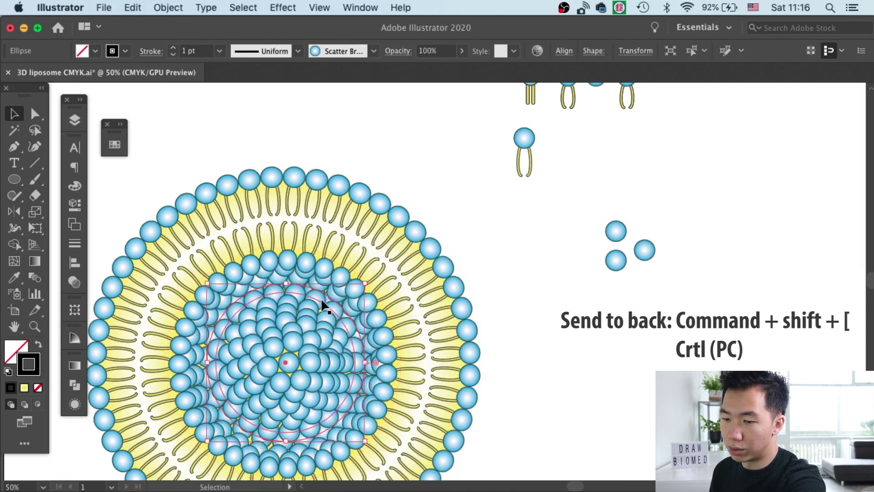
{"action": "left_click_drag", "start_coordinate": [321, 304], "coordinate": [297, 342]}
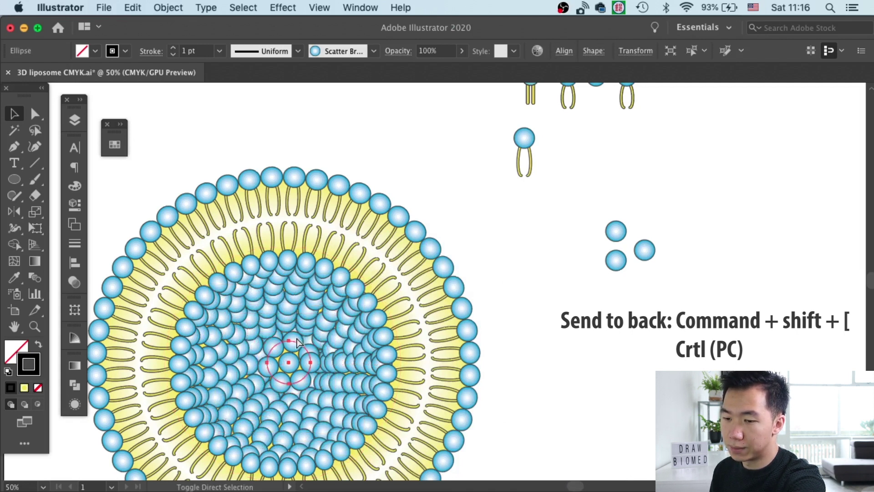
{"action": "left_click", "coordinate": [474, 196]}
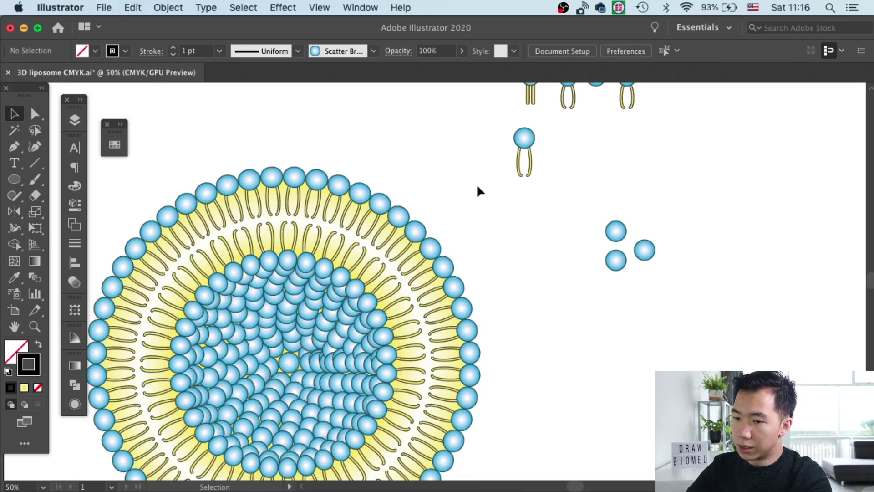
Draw a circle with the Ellipse tool over the liposome's blue core
{"action": "key", "text": "super+minus"}
{"action": "key", "text": "super+minus"}
{"action": "key", "text": "super+minus"}
{"action": "key", "text": "super+plus"}
{"action": "key", "text": "super+plus"}
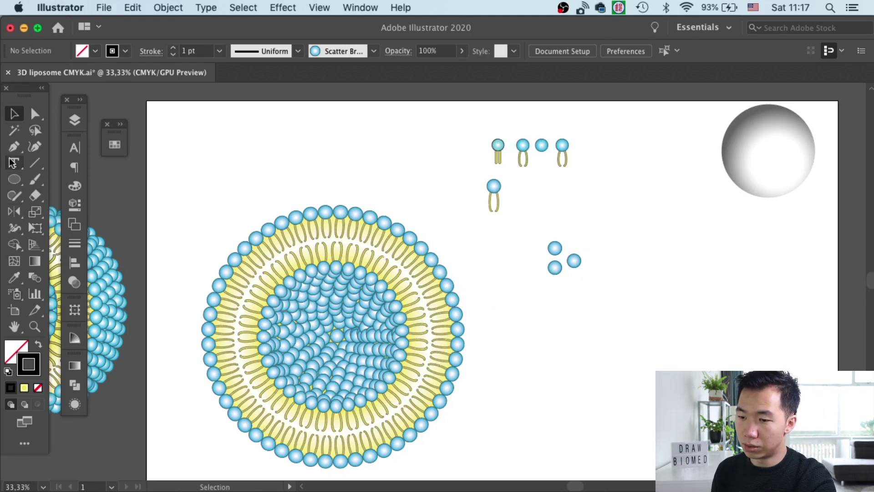
{"action": "left_click", "coordinate": [15, 181]}
{"action": "left_click_drag", "start_coordinate": [283, 276], "coordinate": [376, 400]}
{"action": "left_click", "coordinate": [13, 113]}
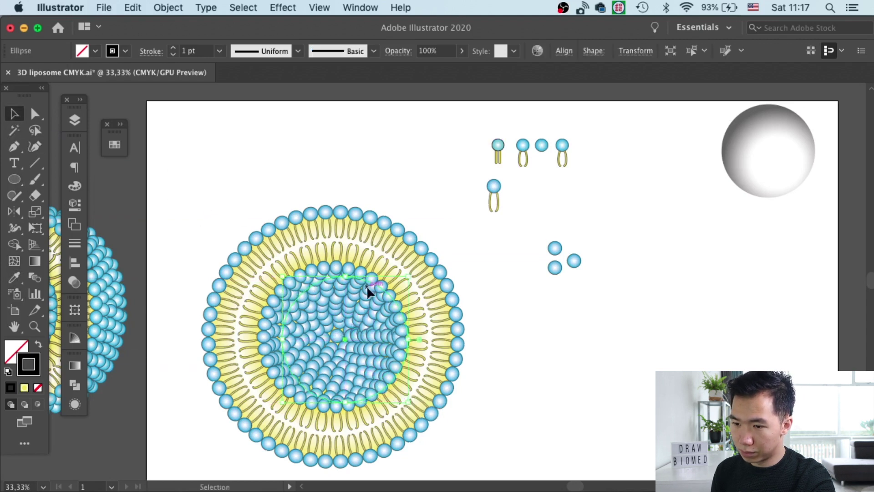
Move and enlarge the new circle until it is centred on the core and reaches the inner ring of heads
{"action": "left_click_drag", "start_coordinate": [366, 280], "coordinate": [354, 274]}
{"action": "left_click_drag", "start_coordinate": [397, 399], "coordinate": [400, 402]}
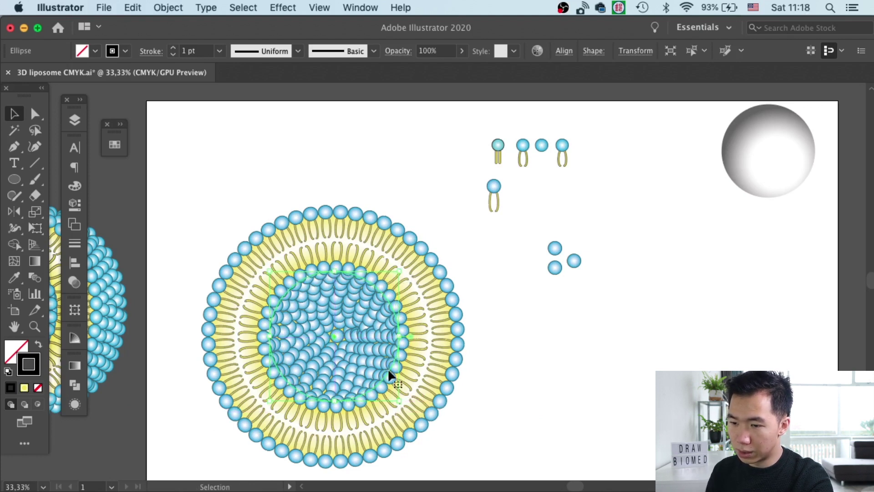
{"action": "left_click_drag", "start_coordinate": [400, 402], "coordinate": [406, 408]}
{"action": "key", "text": "shift+Left"}
{"action": "key", "text": "shift+Up"}
{"action": "key", "text": "shift+Left"}
{"action": "key", "text": "shift+Up"}
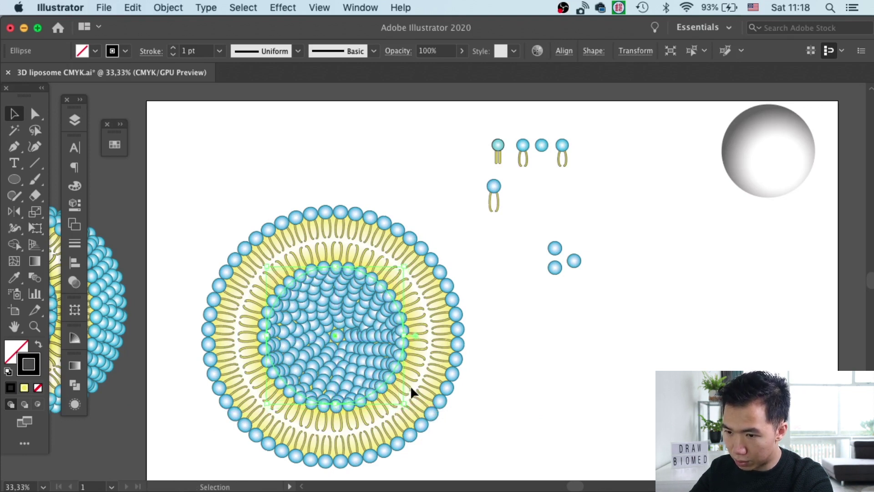
{"action": "key", "text": "shift+Right"}
{"action": "key", "text": "shift+Down"}
{"action": "key", "text": "Up"}
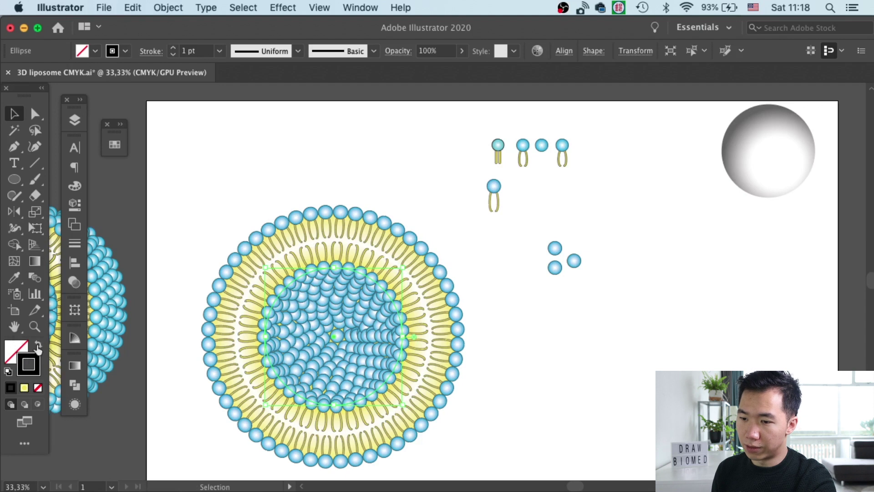
Swap the circle's fill and stroke to give it a solid black fill without an outline
{"action": "left_click", "coordinate": [38, 346]}
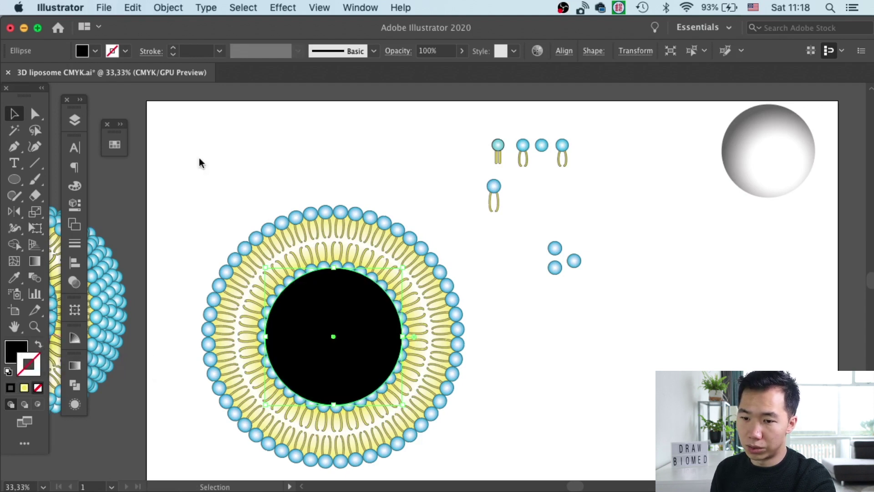
{"action": "left_click", "coordinate": [399, 280]}
{"action": "left_click", "coordinate": [357, 341]}
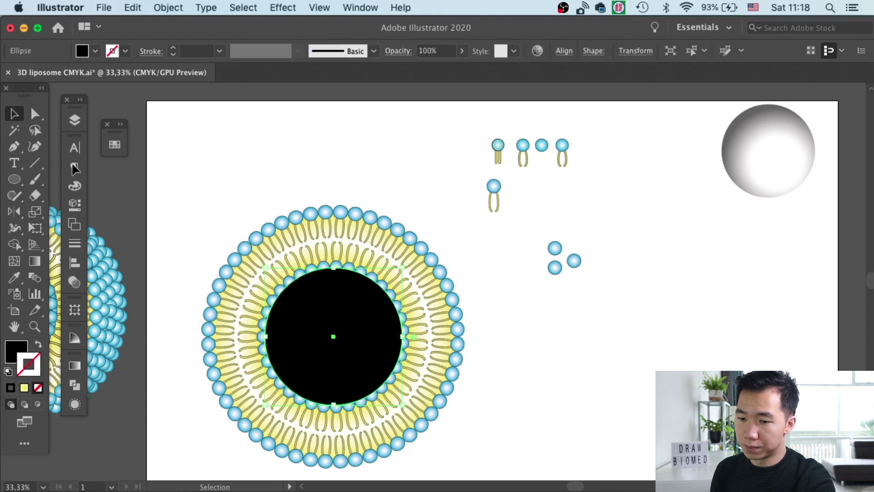
Fill the core circle with a radial gradient from white at the centre to black at the edge
{"action": "double_click", "coordinate": [38, 267]}
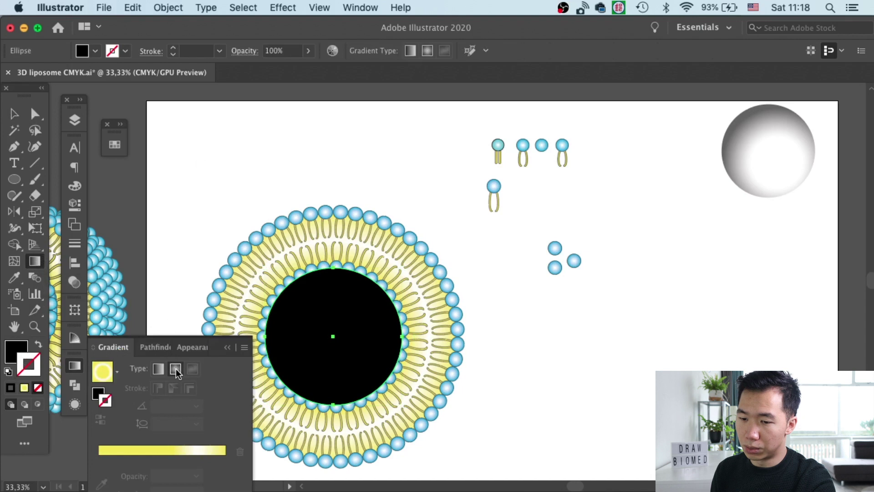
{"action": "left_click", "coordinate": [176, 368]}
{"action": "key", "text": "cmd+z"}
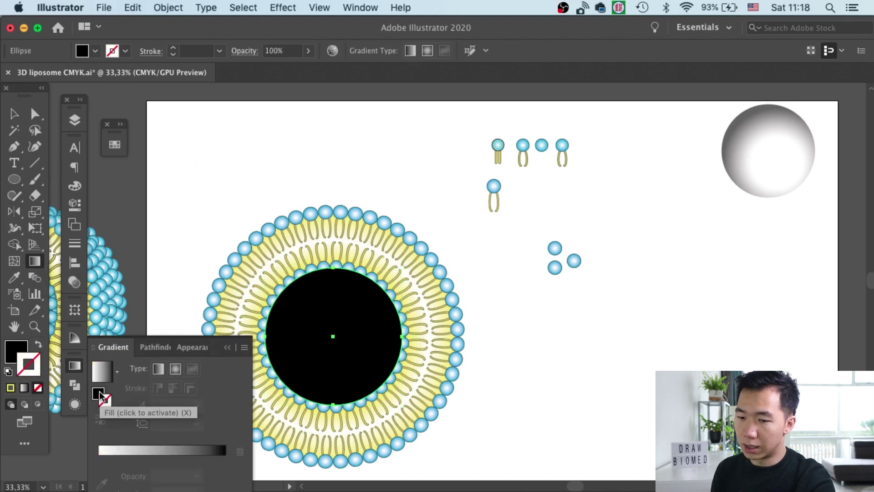
{"action": "left_click", "coordinate": [99, 391]}
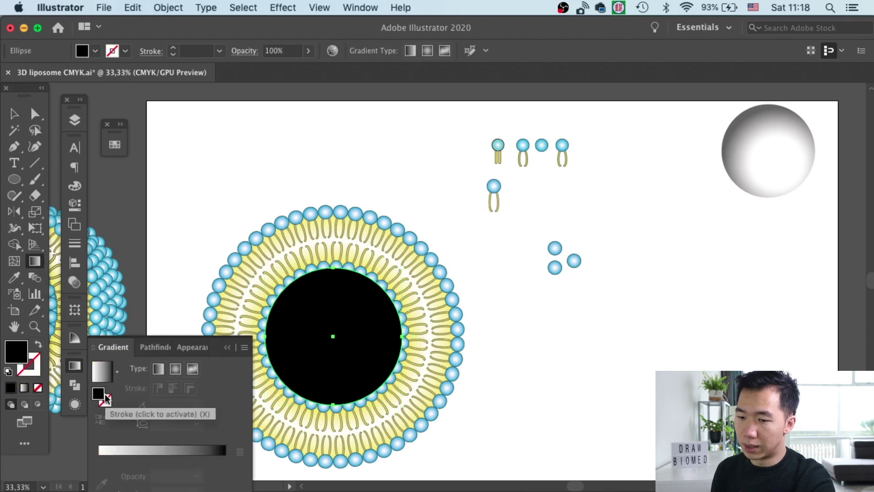
{"action": "left_click", "coordinate": [175, 371]}
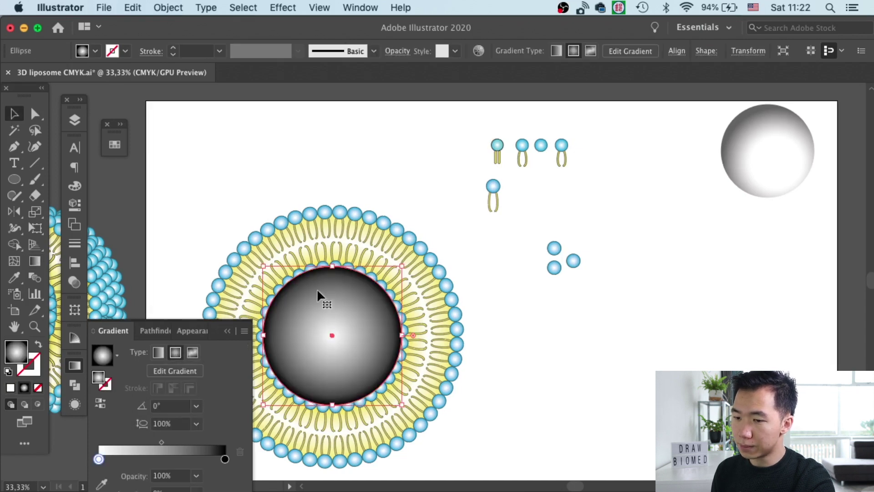
Set the blending mode of the gradient-filled core circle to Multiply
{"action": "left_click", "coordinate": [401, 50]}
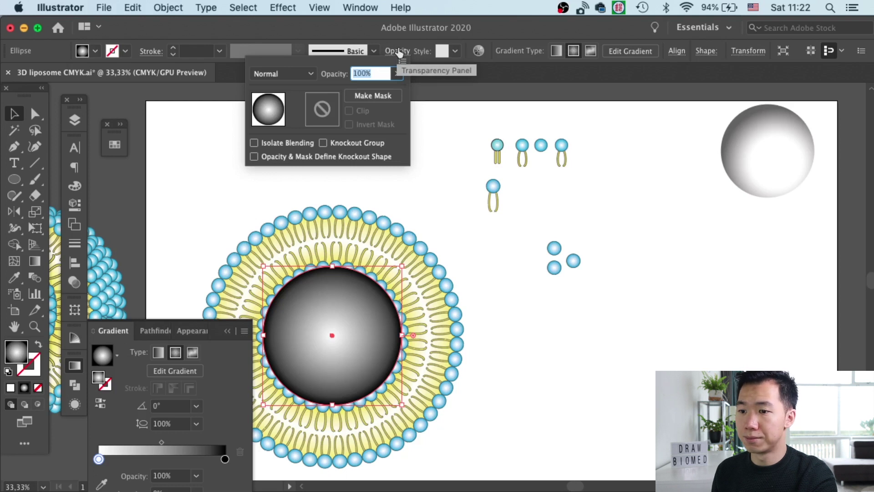
{"action": "left_click", "coordinate": [310, 74]}
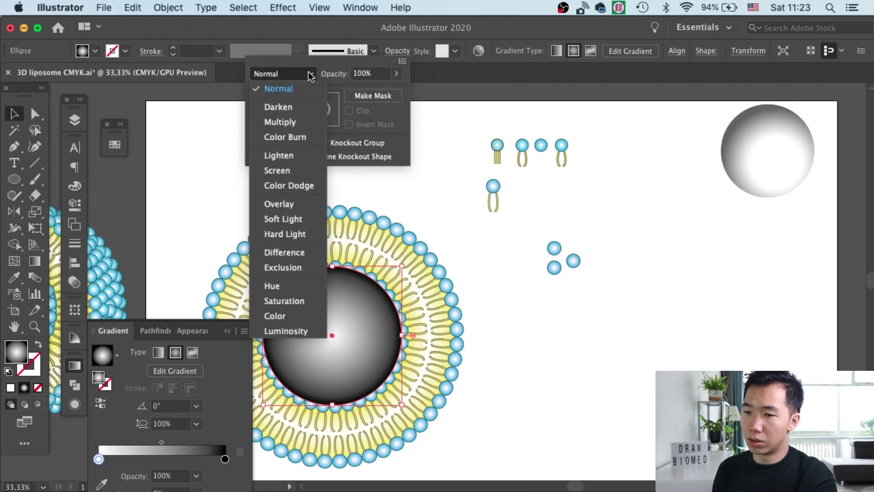
{"action": "left_click", "coordinate": [283, 121]}
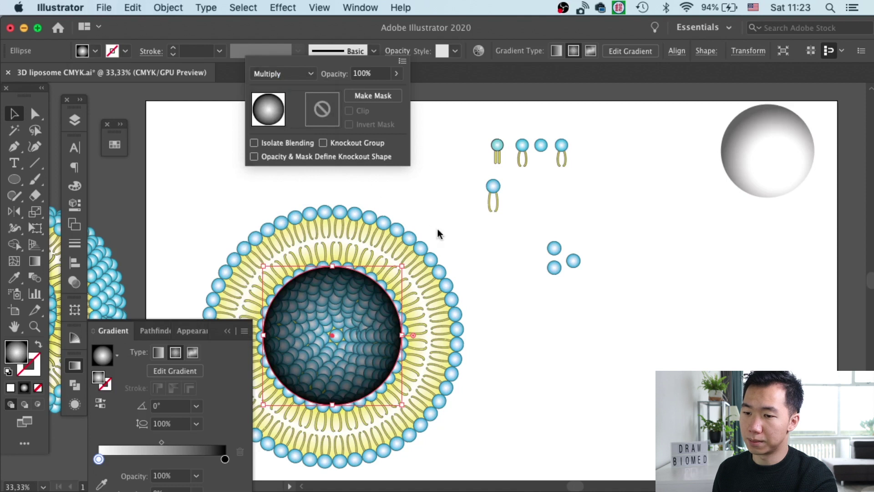
{"action": "left_click", "coordinate": [452, 211]}
{"action": "left_click", "coordinate": [452, 209]}
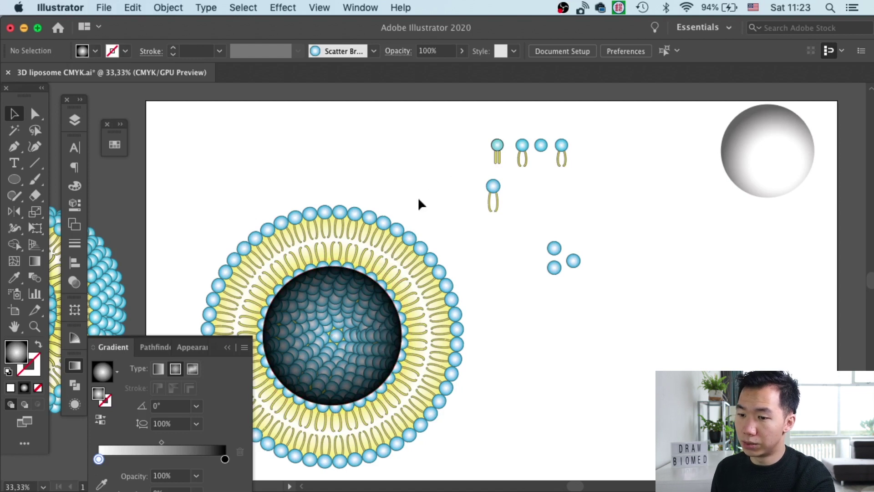
Bring the liposome's inner phospholipid ring in front of the shaded core circle
{"action": "left_click", "coordinate": [360, 264]}
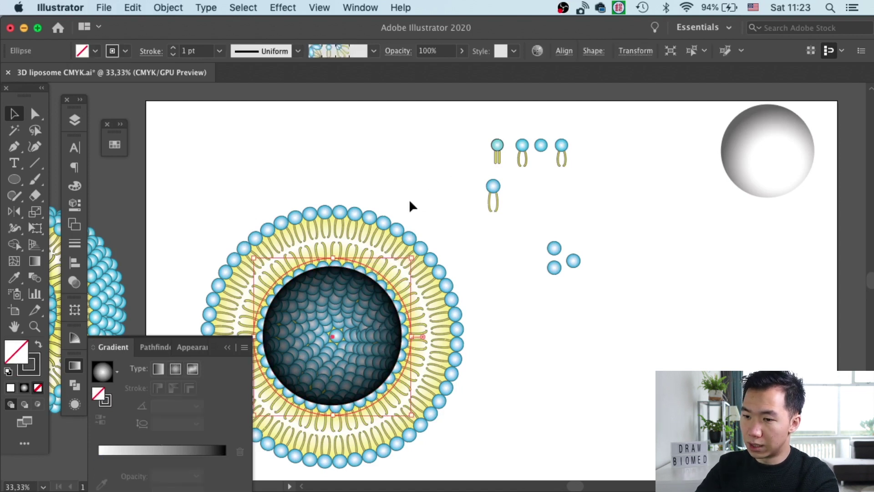
{"action": "key", "text": "a"}
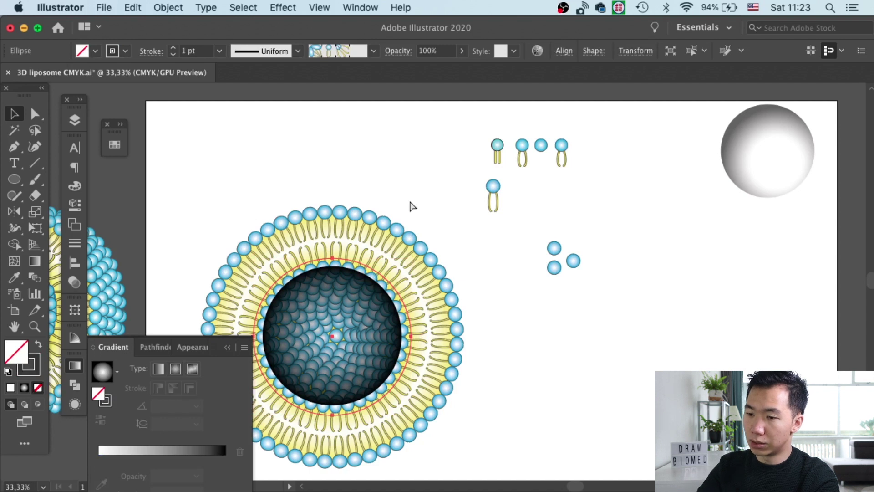
{"action": "key", "text": "Delete"}
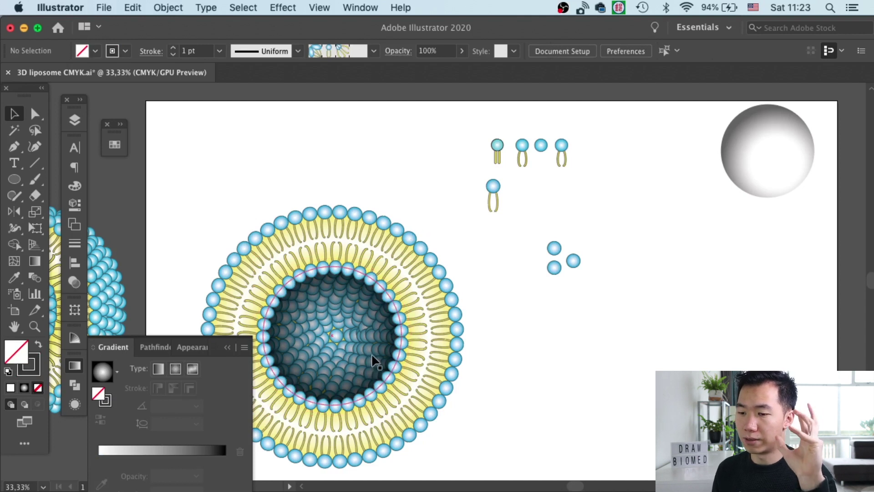
Reduce the shaded core circle's opacity to 92%
{"action": "left_click", "coordinate": [354, 342]}
{"action": "left_click_drag", "start_coordinate": [334, 338], "coordinate": [332, 335]}
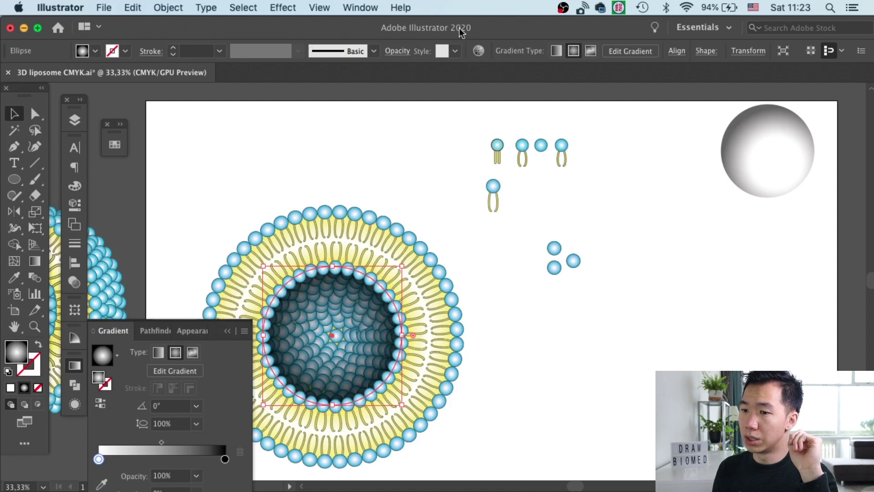
{"action": "left_click", "coordinate": [405, 50]}
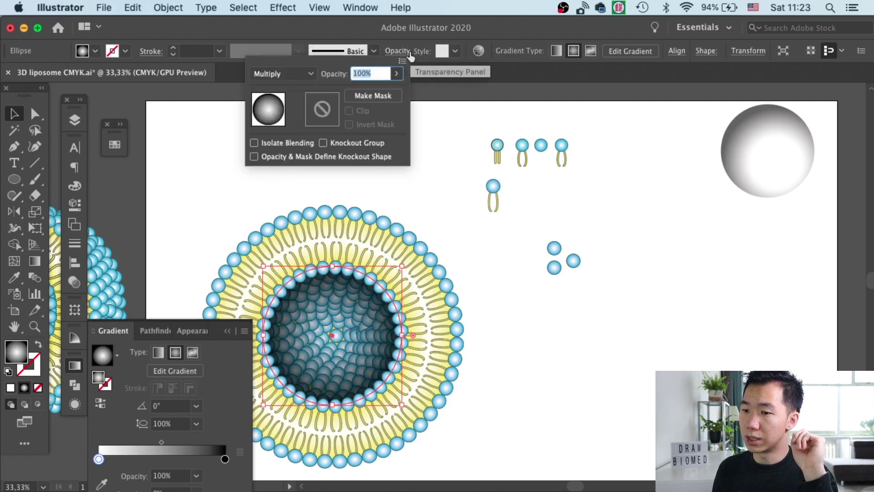
{"action": "left_click", "coordinate": [396, 73]}
{"action": "left_click_drag", "start_coordinate": [395, 91], "coordinate": [384, 94]}
{"action": "mouse_move", "coordinate": [382, 93]}
{"action": "left_mouse_down"}
{"action": "mouse_move", "coordinate": [395, 90]}
{"action": "mouse_move", "coordinate": [387, 92]}
{"action": "left_mouse_up"}
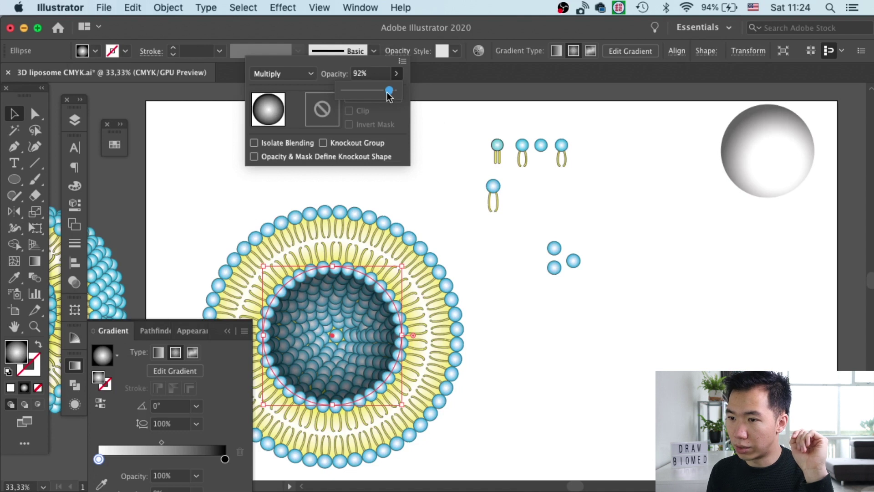
{"action": "left_click", "coordinate": [402, 45]}
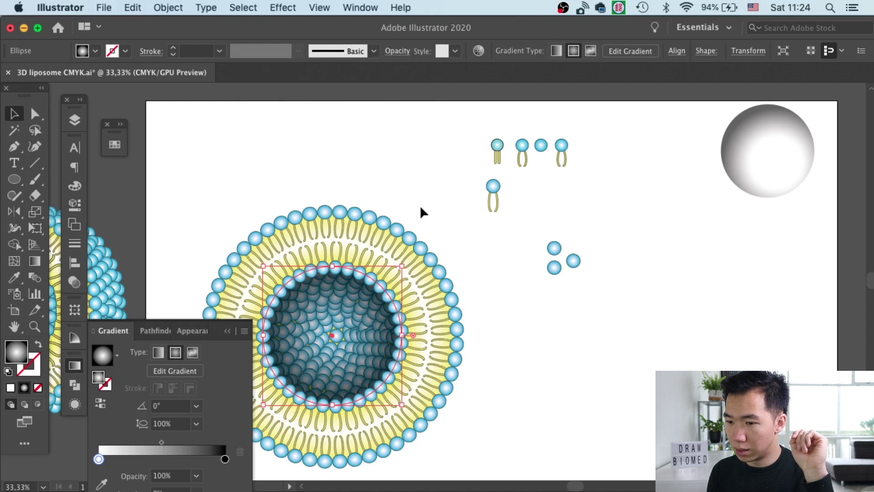
{"action": "left_click", "coordinate": [434, 195]}
Shift the midpoint of the core circle's gradient toward the black stop to lighten the shading
{"action": "left_click", "coordinate": [349, 316]}
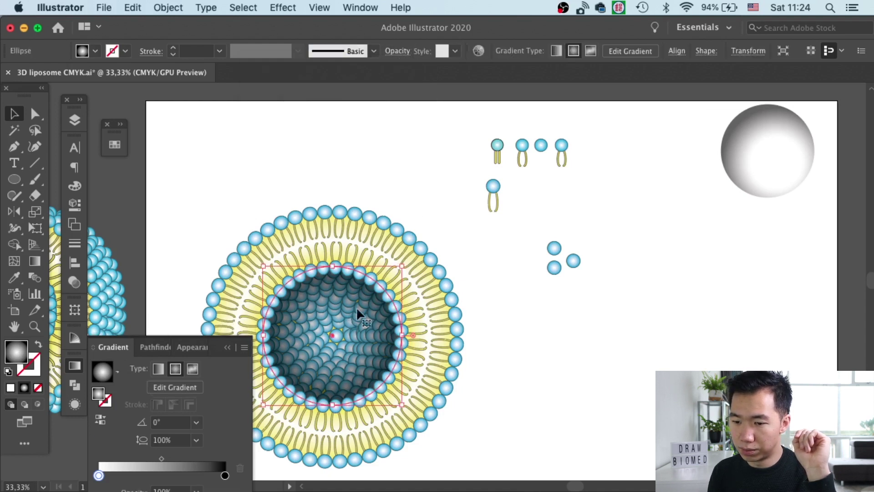
{"action": "left_click_drag", "start_coordinate": [160, 442], "coordinate": [187, 444]}
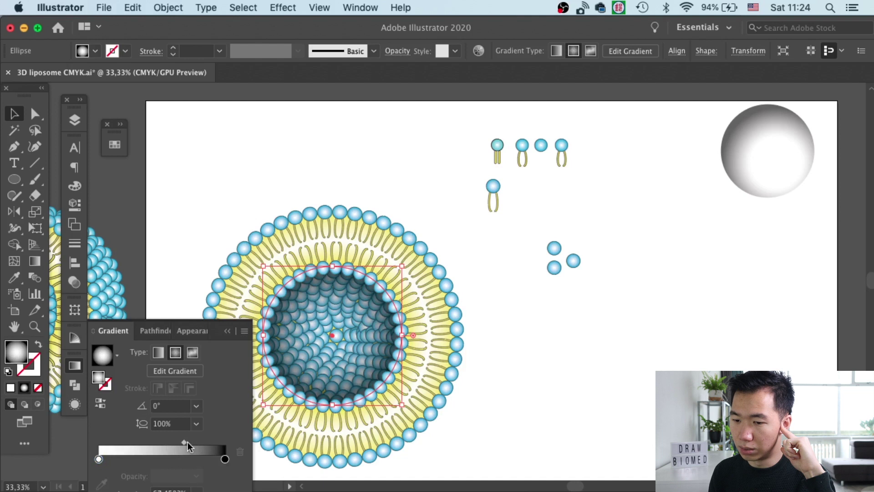
{"action": "left_click_drag", "start_coordinate": [178, 443], "coordinate": [182, 443]}
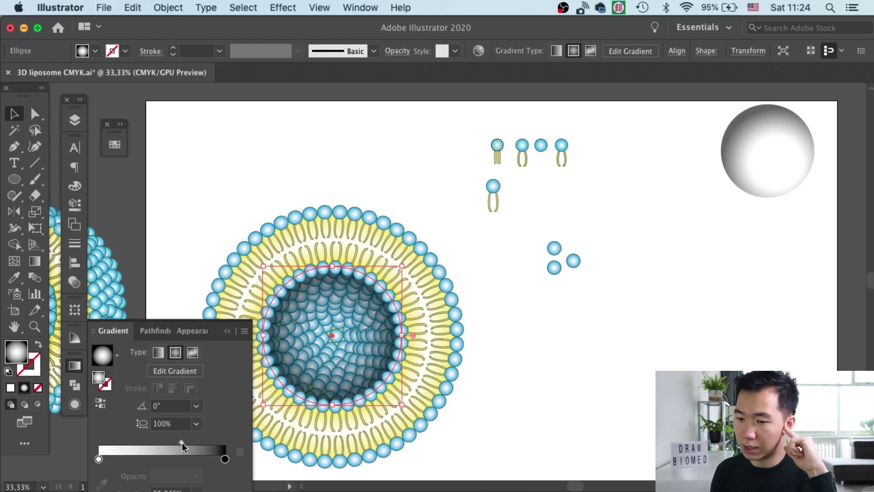
{"action": "left_click_drag", "start_coordinate": [182, 444], "coordinate": [180, 443]}
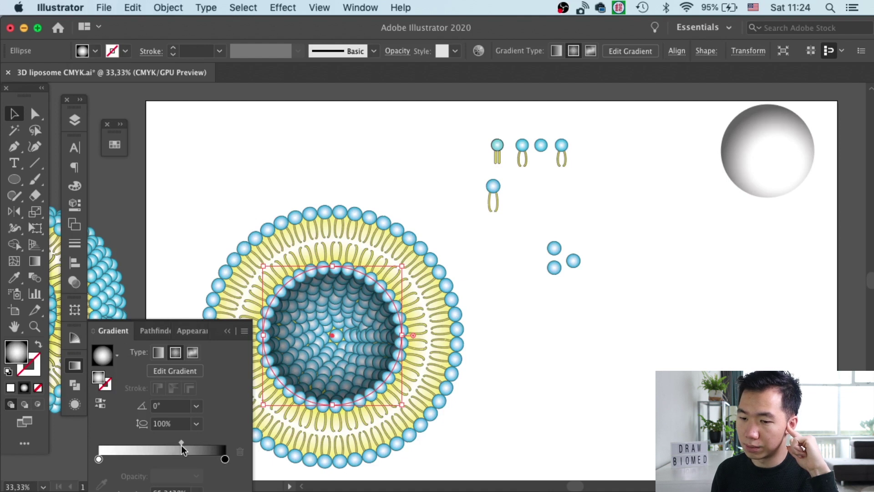
{"action": "left_click_drag", "start_coordinate": [179, 444], "coordinate": [173, 445]}
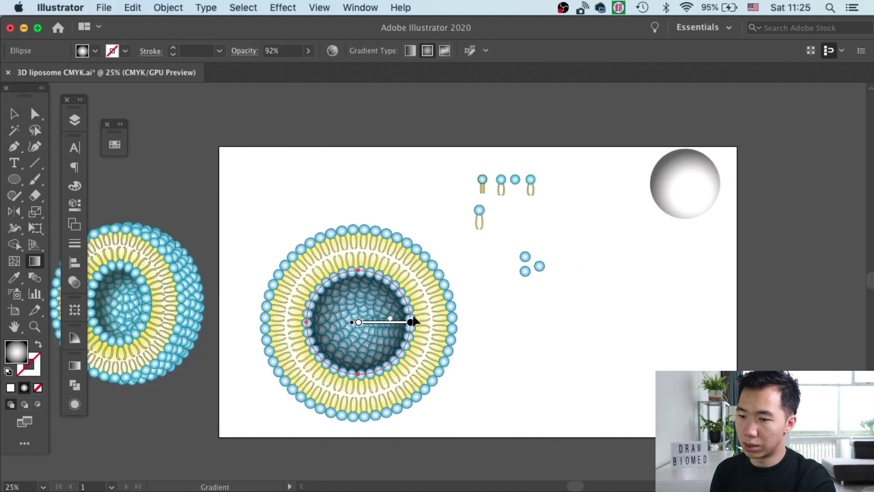
Move the core circle's radial gradient slightly down and right so the shadow deepens at the upper left
{"action": "left_click", "coordinate": [32, 261]}
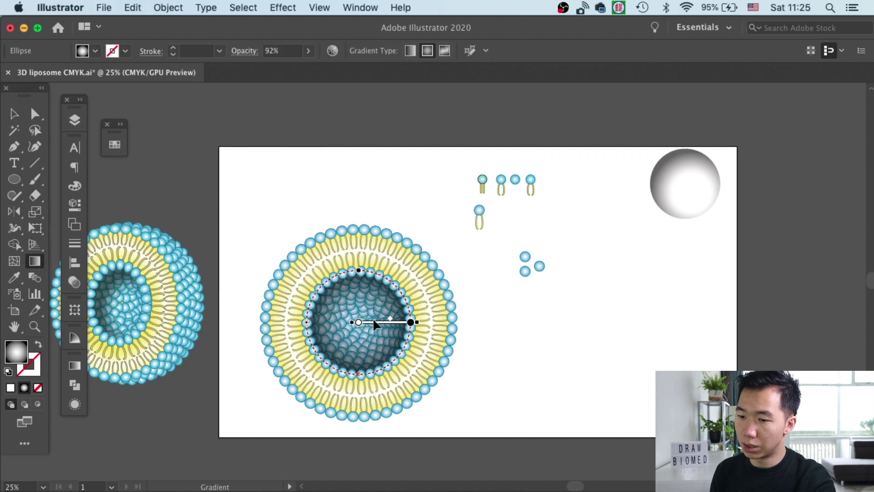
{"action": "left_click_drag", "start_coordinate": [374, 322], "coordinate": [384, 331]}
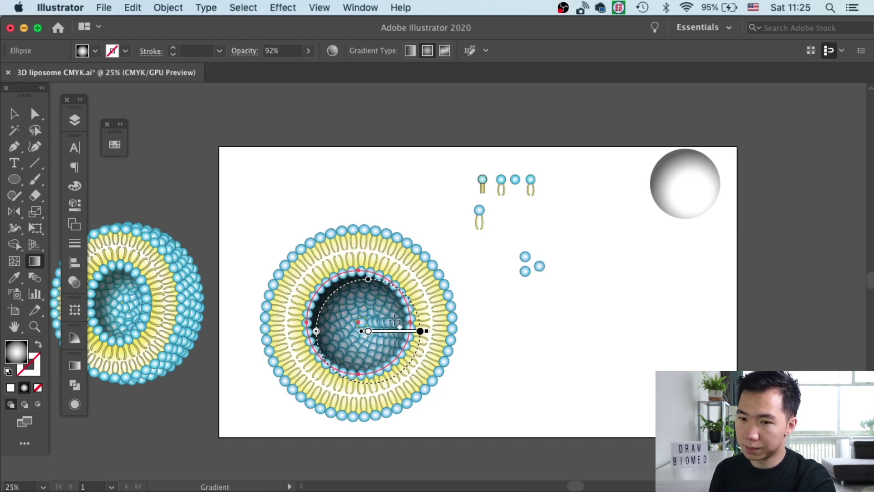
{"action": "left_click", "coordinate": [13, 114]}
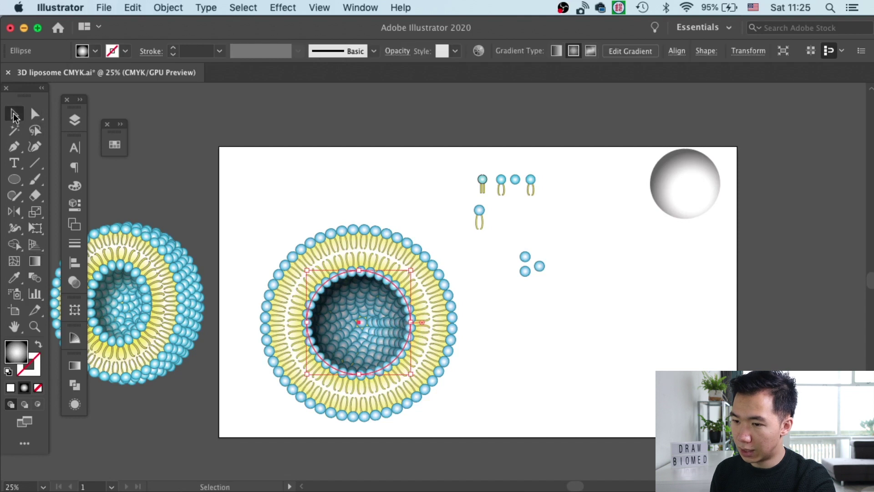
{"action": "left_click", "coordinate": [454, 288]}
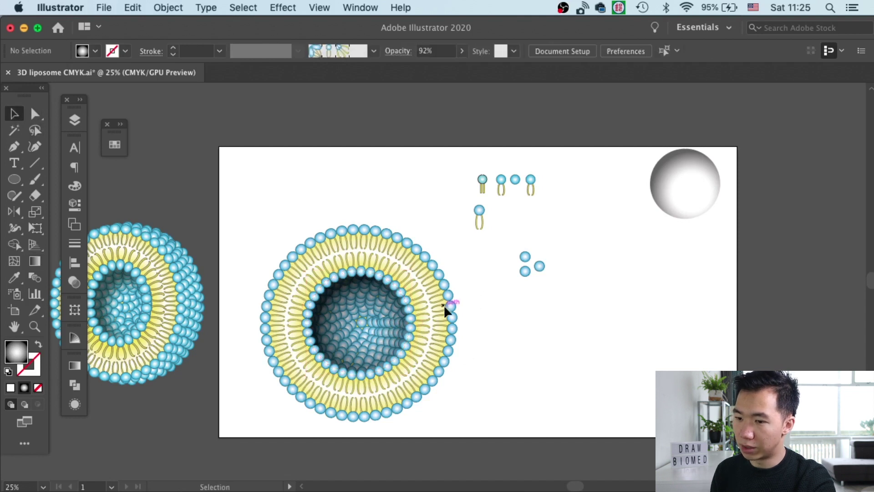
Lower the shaded core circle's opacity to 80%
{"action": "left_click", "coordinate": [340, 299]}
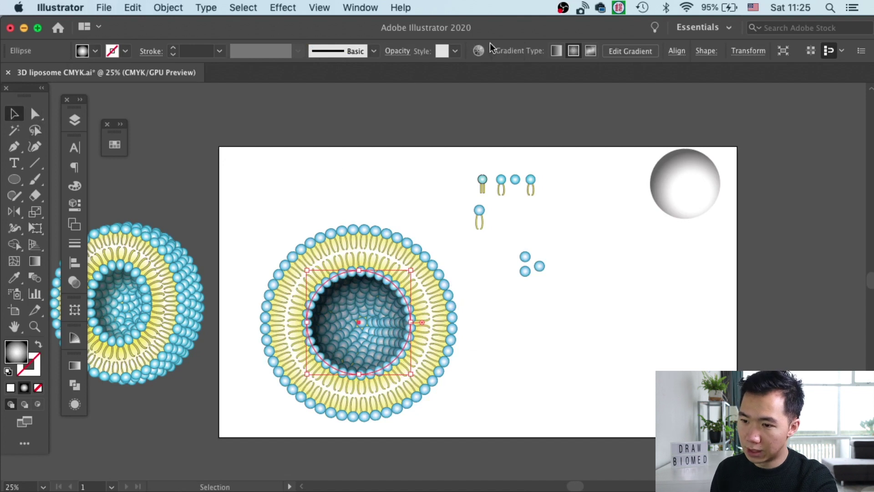
{"action": "left_click", "coordinate": [403, 48]}
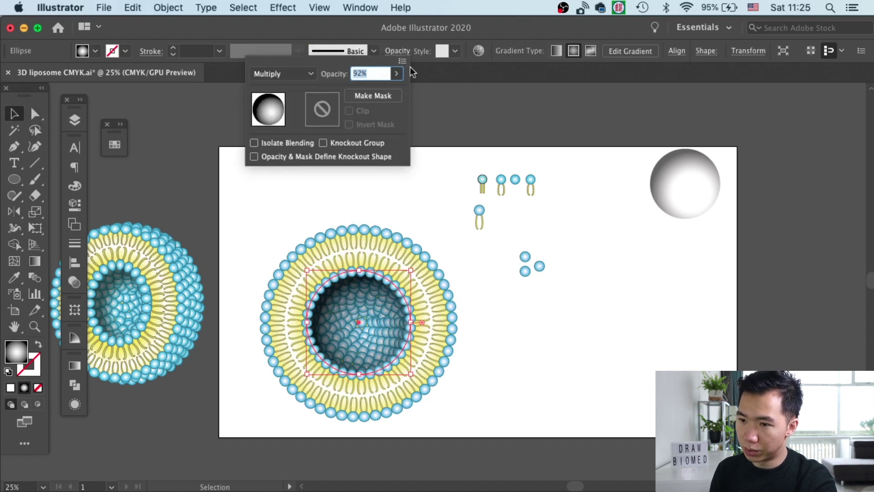
{"action": "left_click", "coordinate": [396, 73]}
{"action": "left_click_drag", "start_coordinate": [390, 91], "coordinate": [386, 94]}
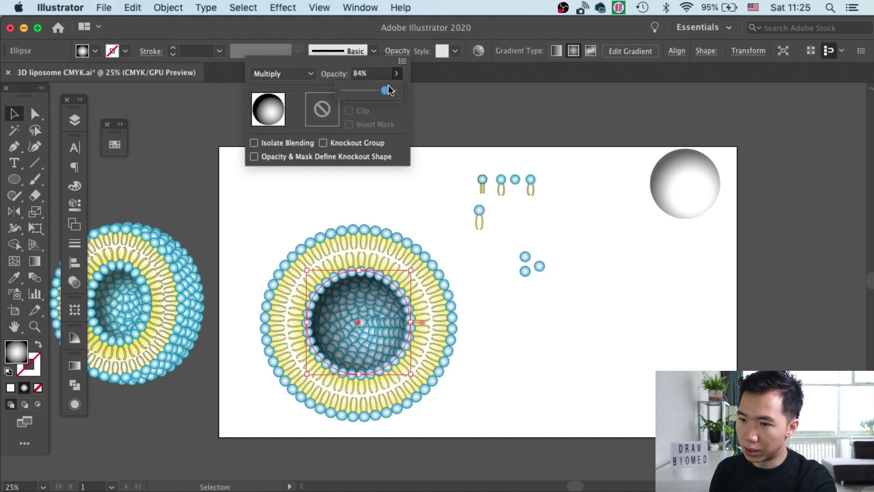
{"action": "left_click_drag", "start_coordinate": [387, 93], "coordinate": [385, 93]}
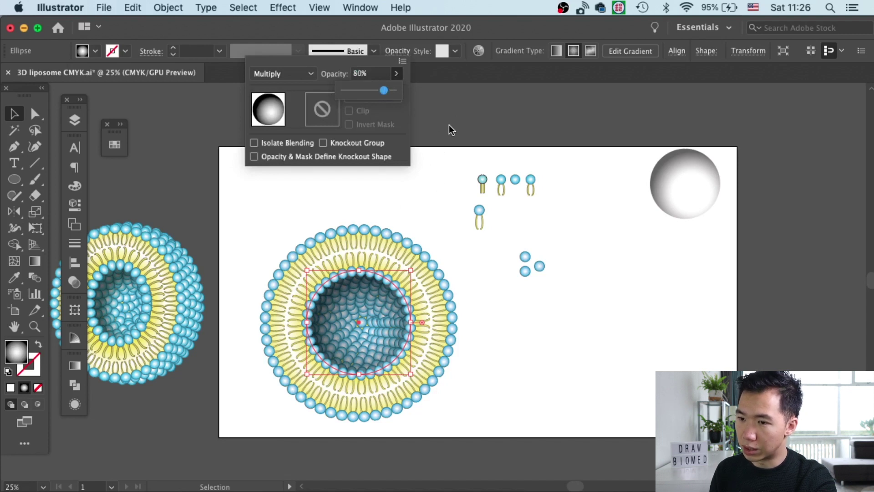
{"action": "left_click", "coordinate": [438, 115]}
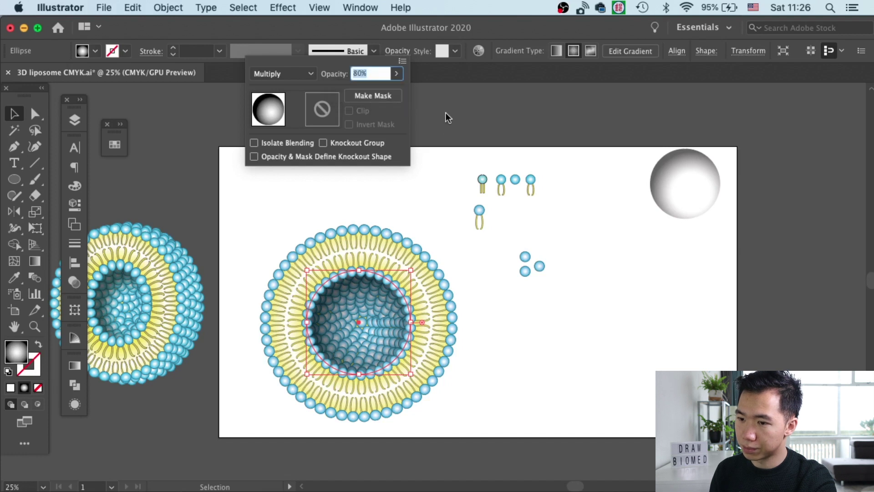
{"action": "left_click", "coordinate": [443, 171]}
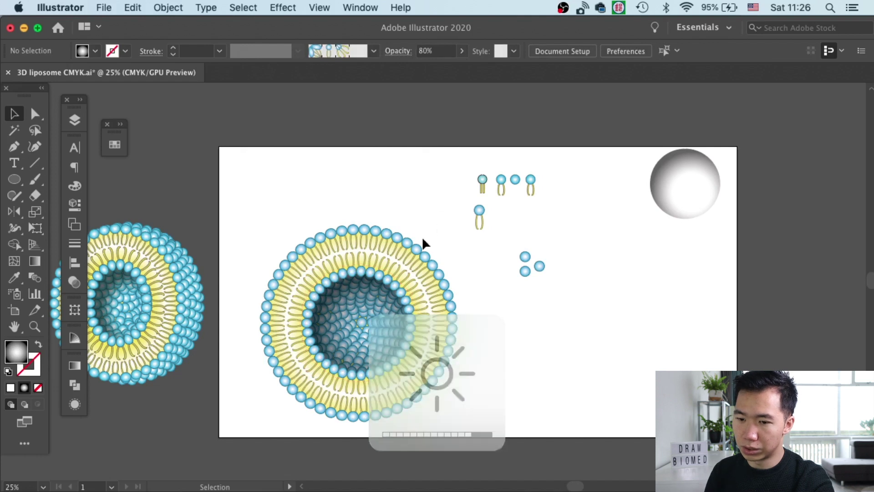
Undo the last opacity change and recheck the core circle's transparency settings
{"action": "key", "text": "super+z"}
{"action": "left_click", "coordinate": [397, 51]}
{"action": "left_click", "coordinate": [413, 199]}
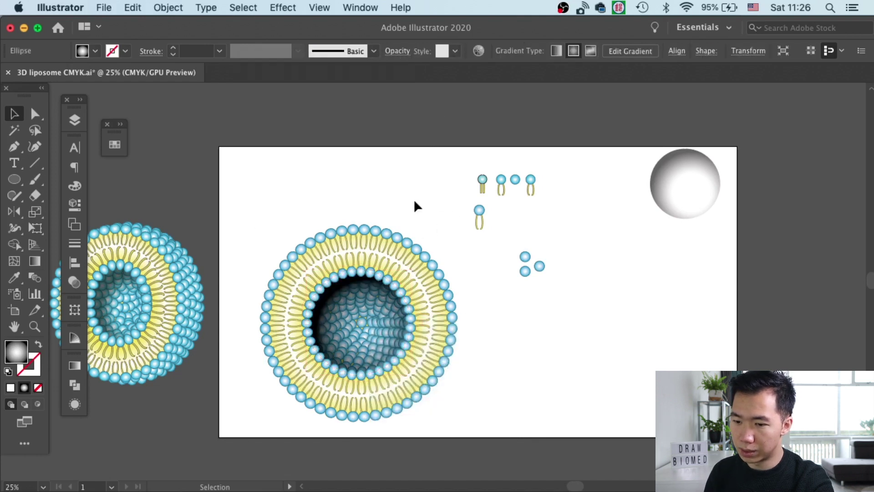
Move the white stop of the core circle's gradient to about 27% to widen the bright centre
{"action": "left_click", "coordinate": [356, 323]}
{"action": "key", "text": "g"}
{"action": "left_click_drag", "start_coordinate": [98, 459], "coordinate": [132, 460]}
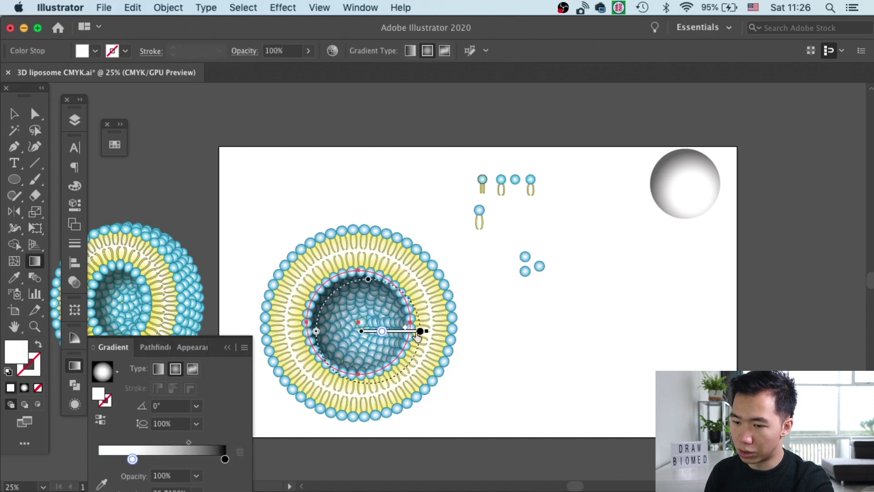
{"action": "left_click", "coordinate": [228, 349]}
{"action": "key", "text": "v"}
{"action": "left_click", "coordinate": [432, 176]}
Set the shaded core circle's opacity to 90%
{"action": "key", "text": "super+minus"}
{"action": "key", "text": "super+minus"}
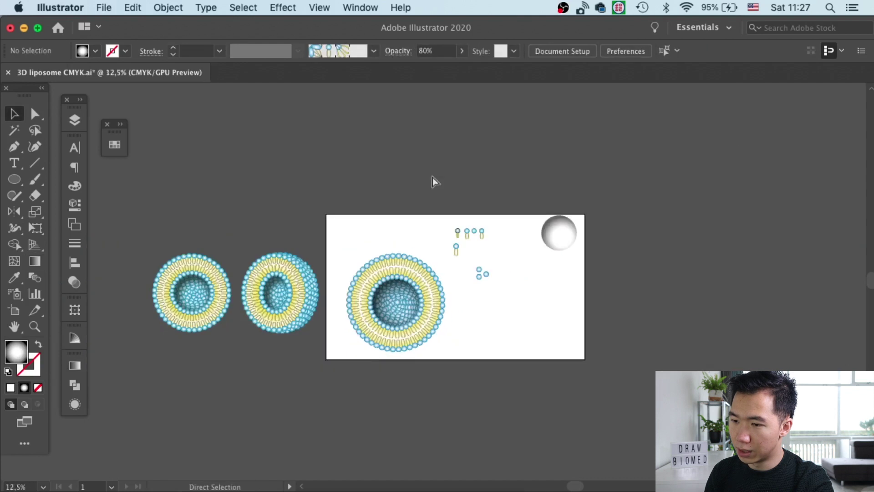
{"action": "key", "text": "super+plus"}
{"action": "left_click", "coordinate": [408, 286]}
{"action": "key", "text": "super+plus"}
{"action": "left_click", "coordinate": [397, 51]}
{"action": "left_click", "coordinate": [396, 73]}
{"action": "left_click_drag", "start_coordinate": [386, 90], "coordinate": [390, 90]}
{"action": "left_click", "coordinate": [500, 127]}
Fine-tune the core circle's gradient by shifting its white stop and midpoint slightly away from the black stop
{"action": "key", "text": "super+minus"}
{"action": "key", "text": "super+minus"}
{"action": "key", "text": "super+minus"}
{"action": "key", "text": "super+plus"}
{"action": "key", "text": "super+plus"}
{"action": "left_click", "coordinate": [436, 273]}
{"action": "key", "text": "super+plus"}
{"action": "key", "text": "g"}
{"action": "left_click", "coordinate": [129, 458]}
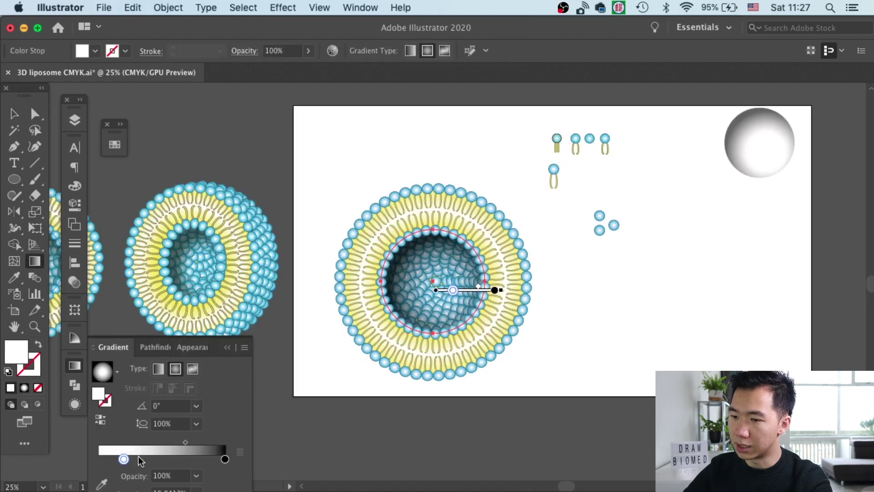
{"action": "left_click_drag", "start_coordinate": [186, 441], "coordinate": [179, 442]}
{"action": "key", "text": "v"}
{"action": "left_click", "coordinate": [606, 267]}
{"action": "key", "text": "super+minus"}
{"action": "key", "text": "super+plus"}
{"action": "left_click", "coordinate": [438, 306]}
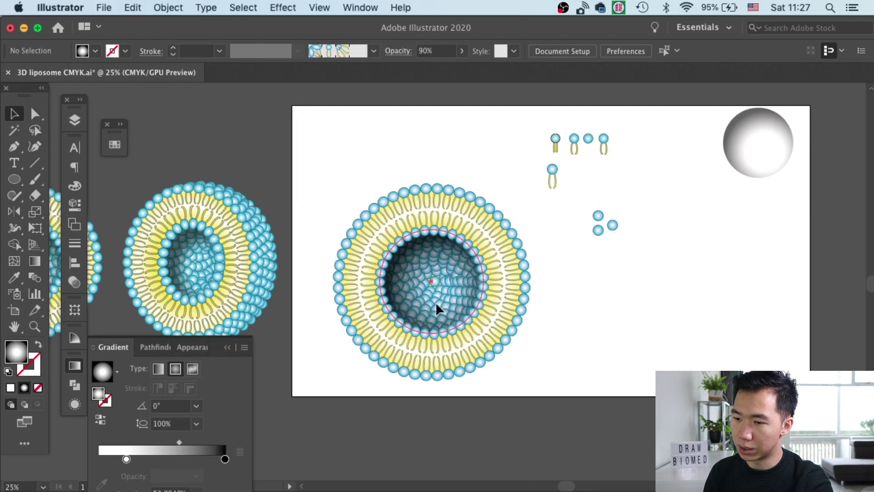
{"action": "left_click", "coordinate": [561, 239]}
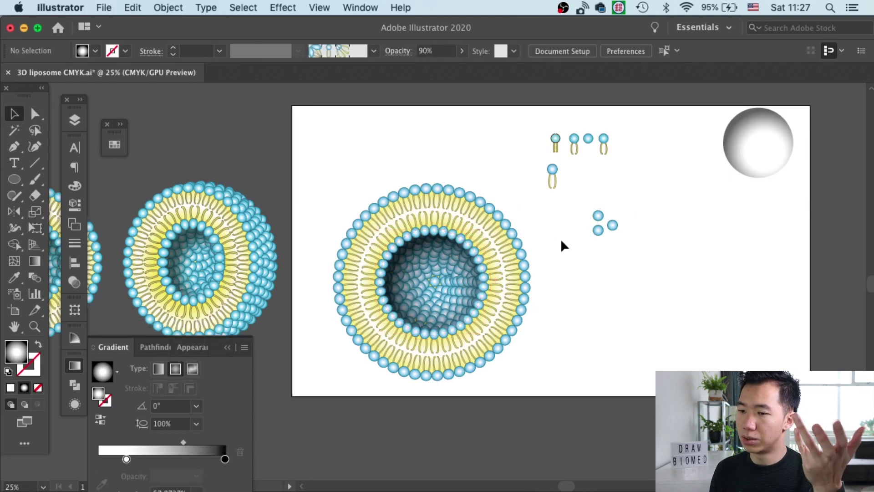